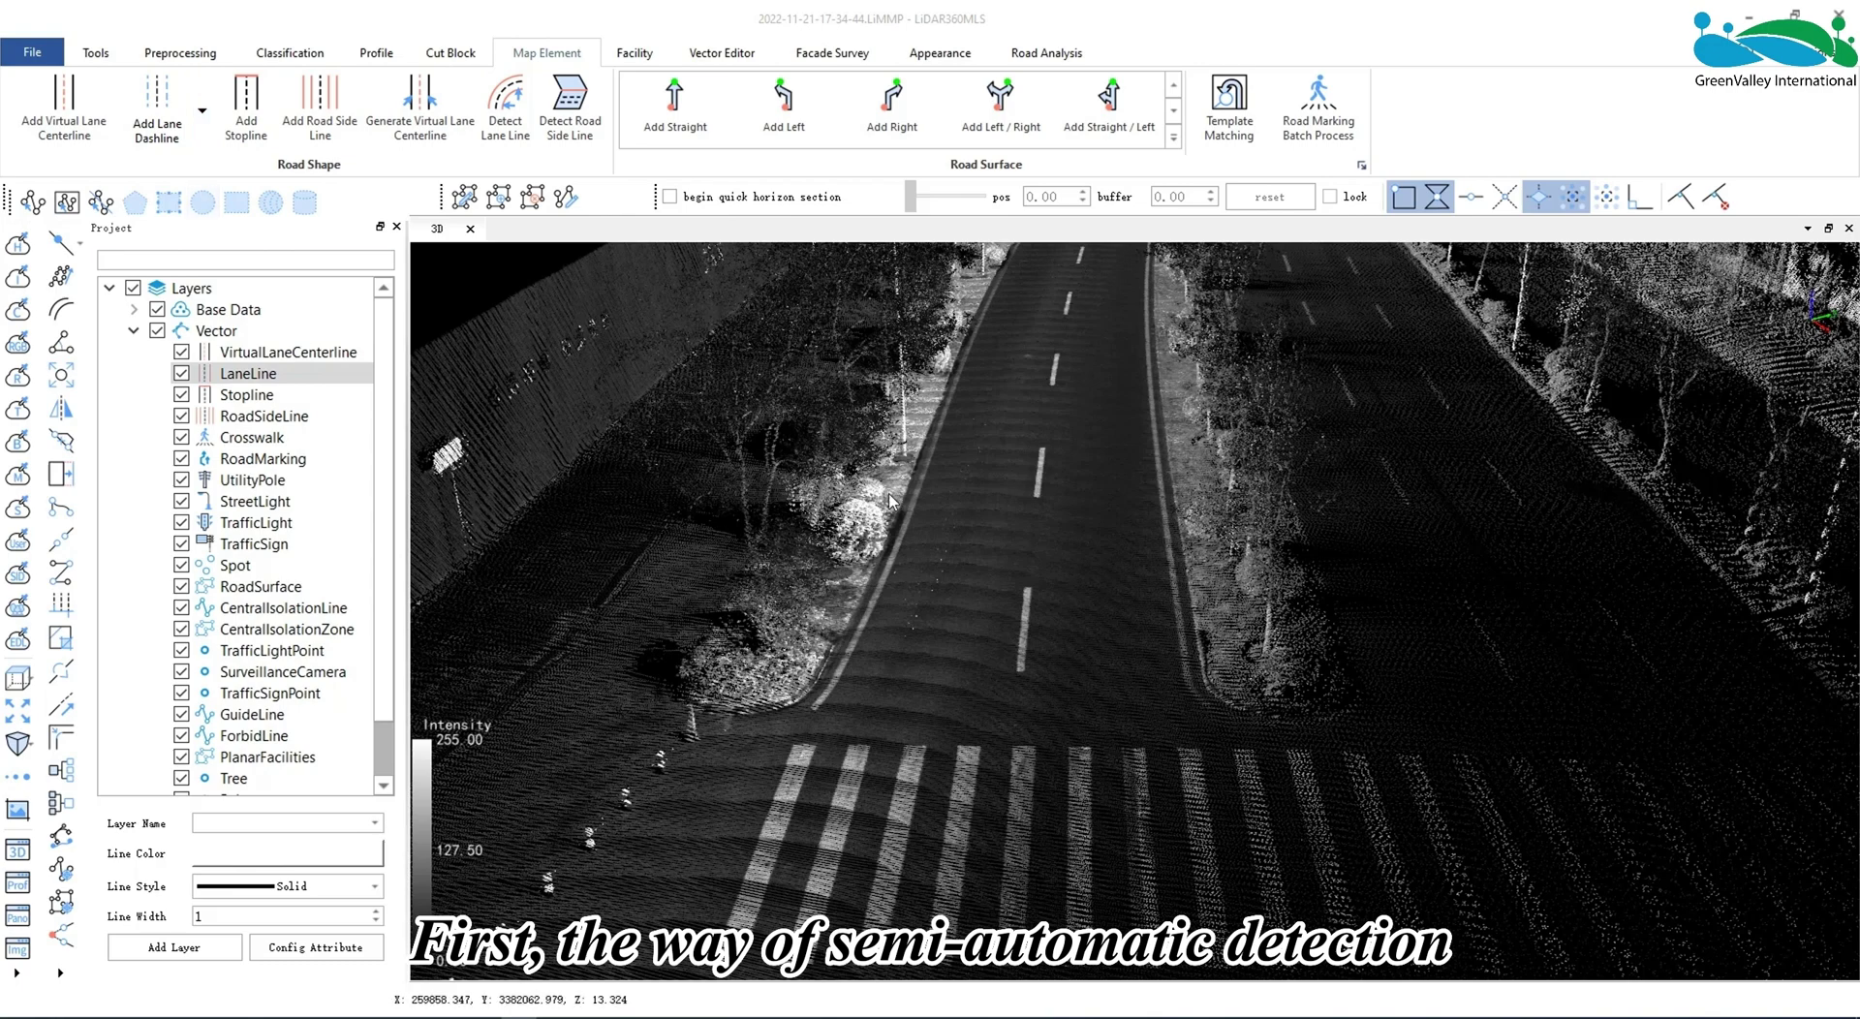
Start semi-automatic lane line detection and stretch the point cloud's intensity display to the 0 to 15 range
left_click(511, 121)
left_click_drag(465, 205, 612, 373)
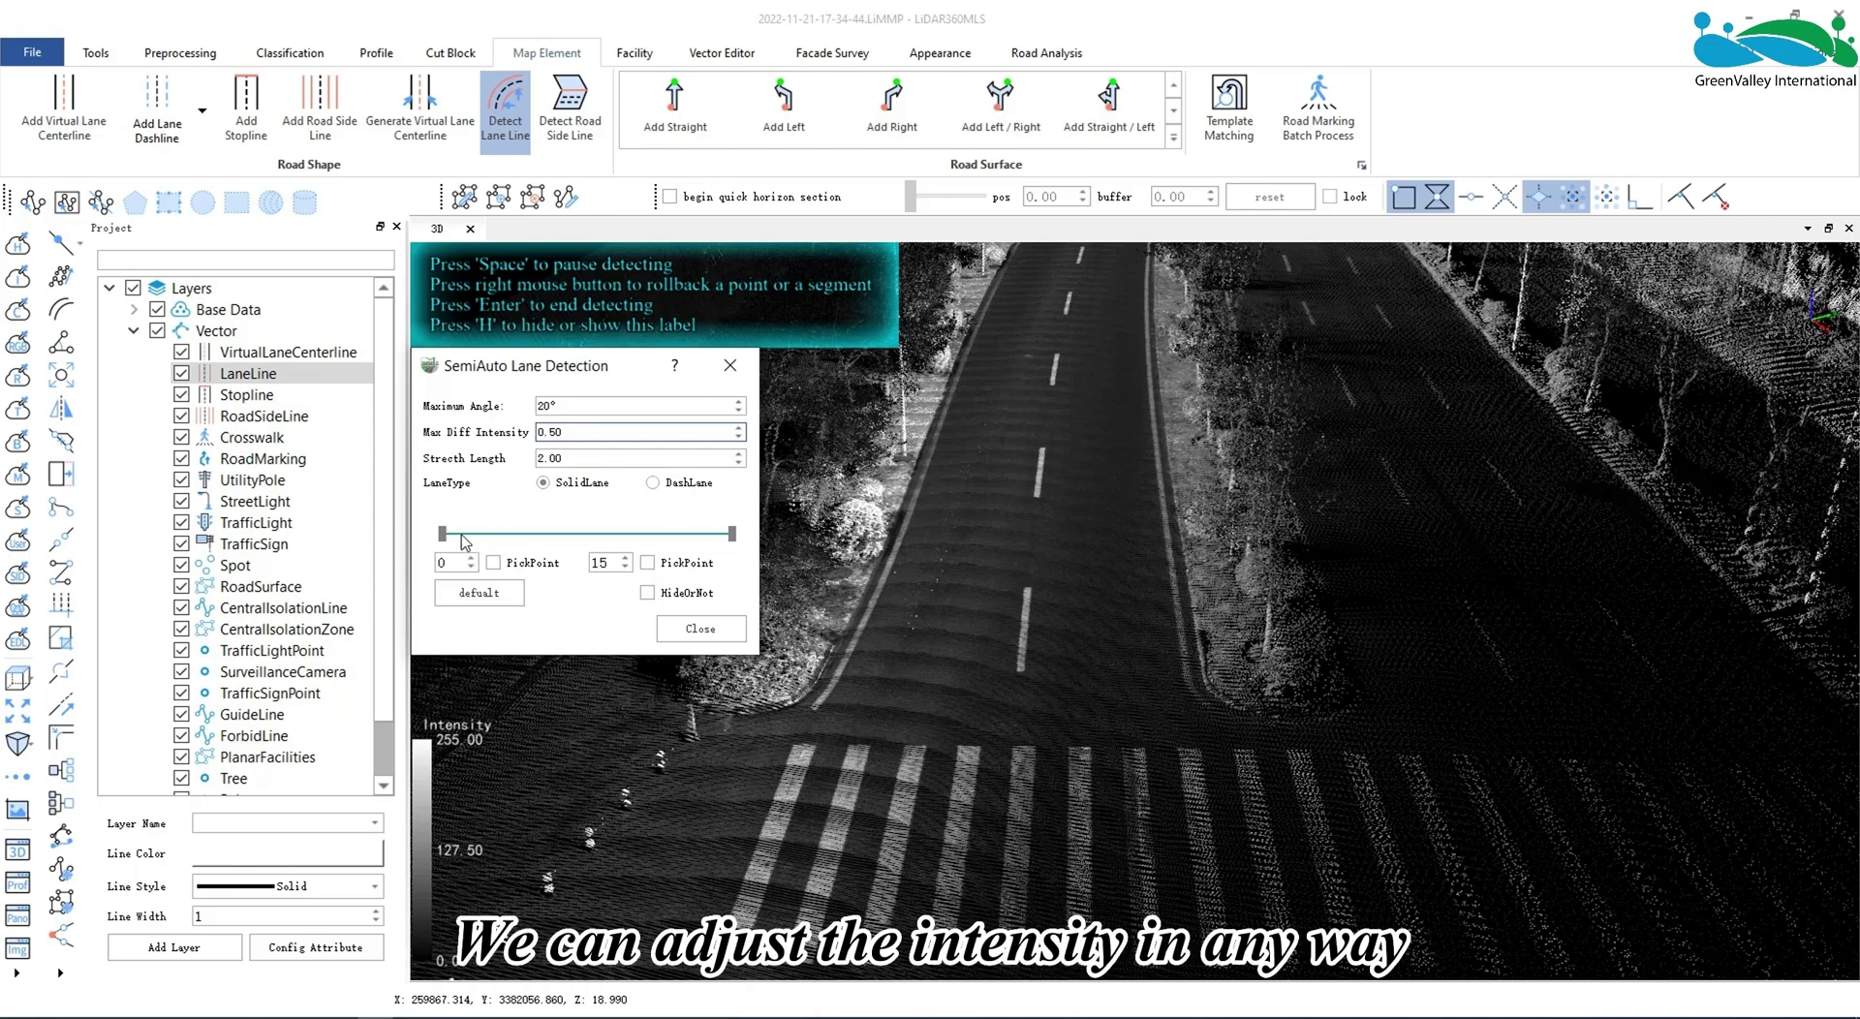
mouse_move(443, 531)
left_mouse_down()
mouse_move(490, 533)
mouse_move(431, 542)
left_mouse_up()
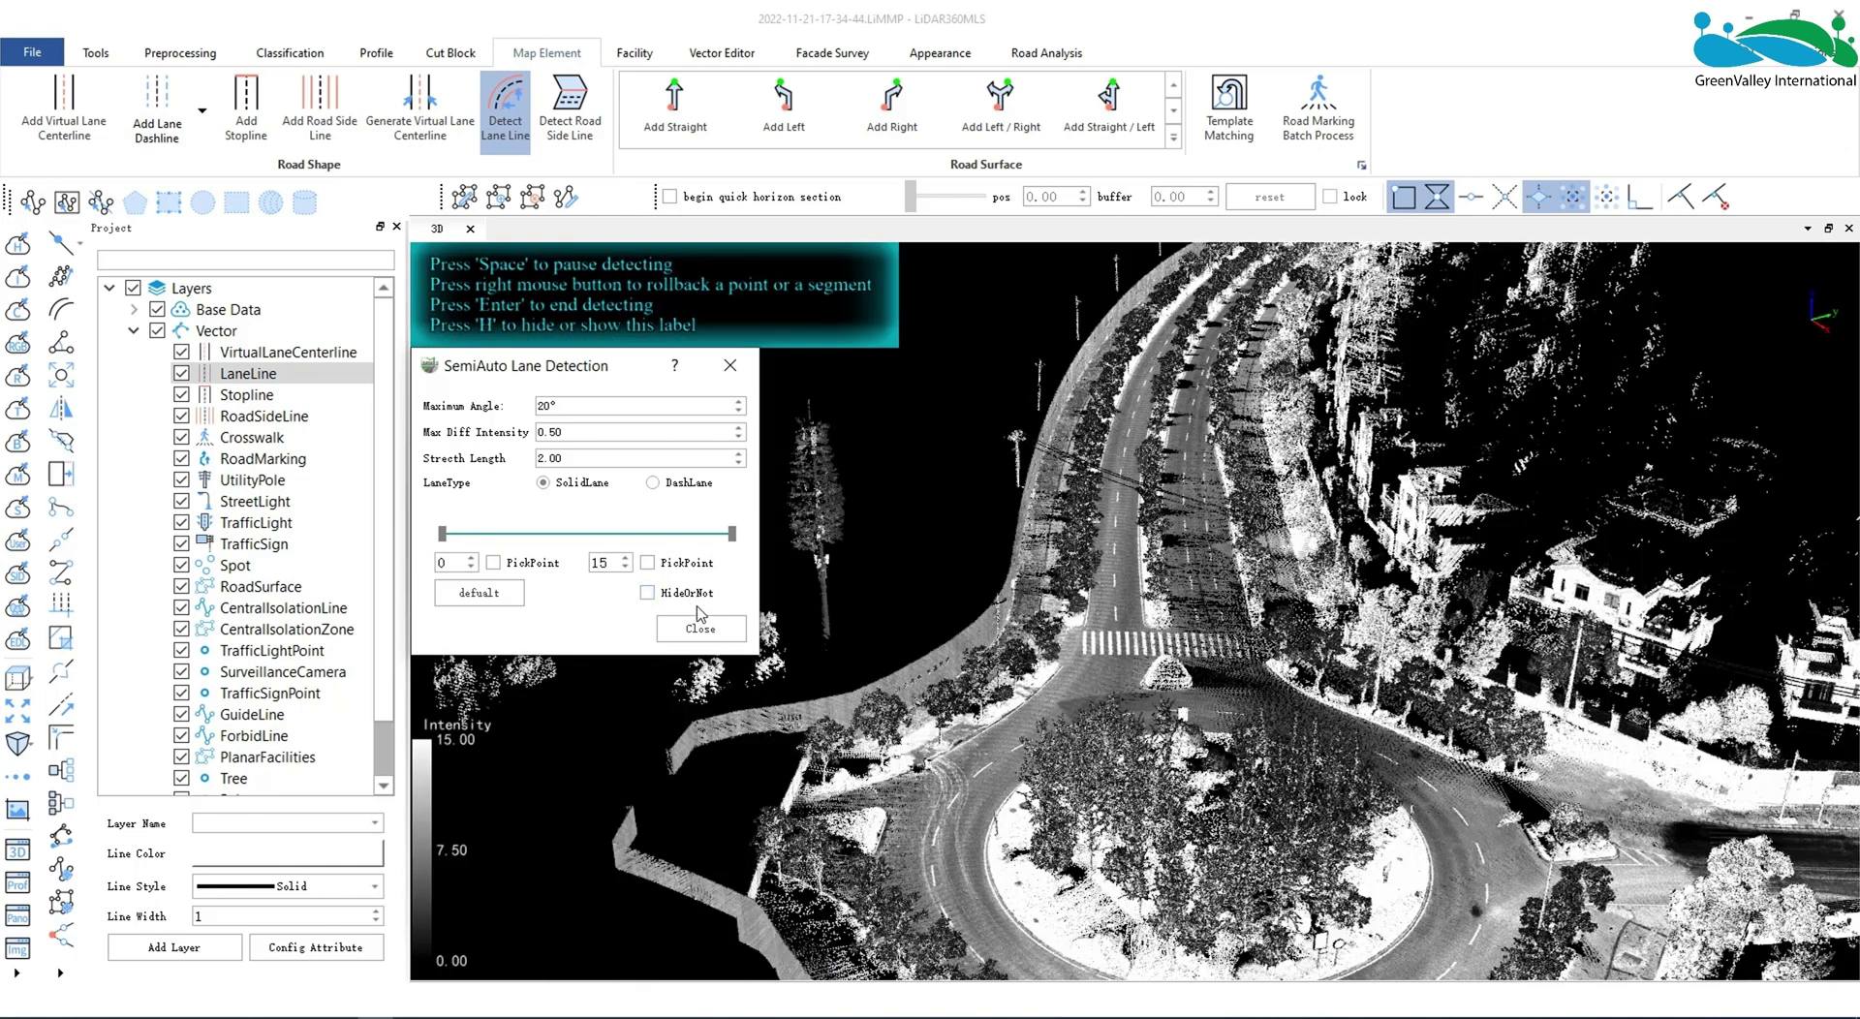
scroll(994, 643, "up", 2)
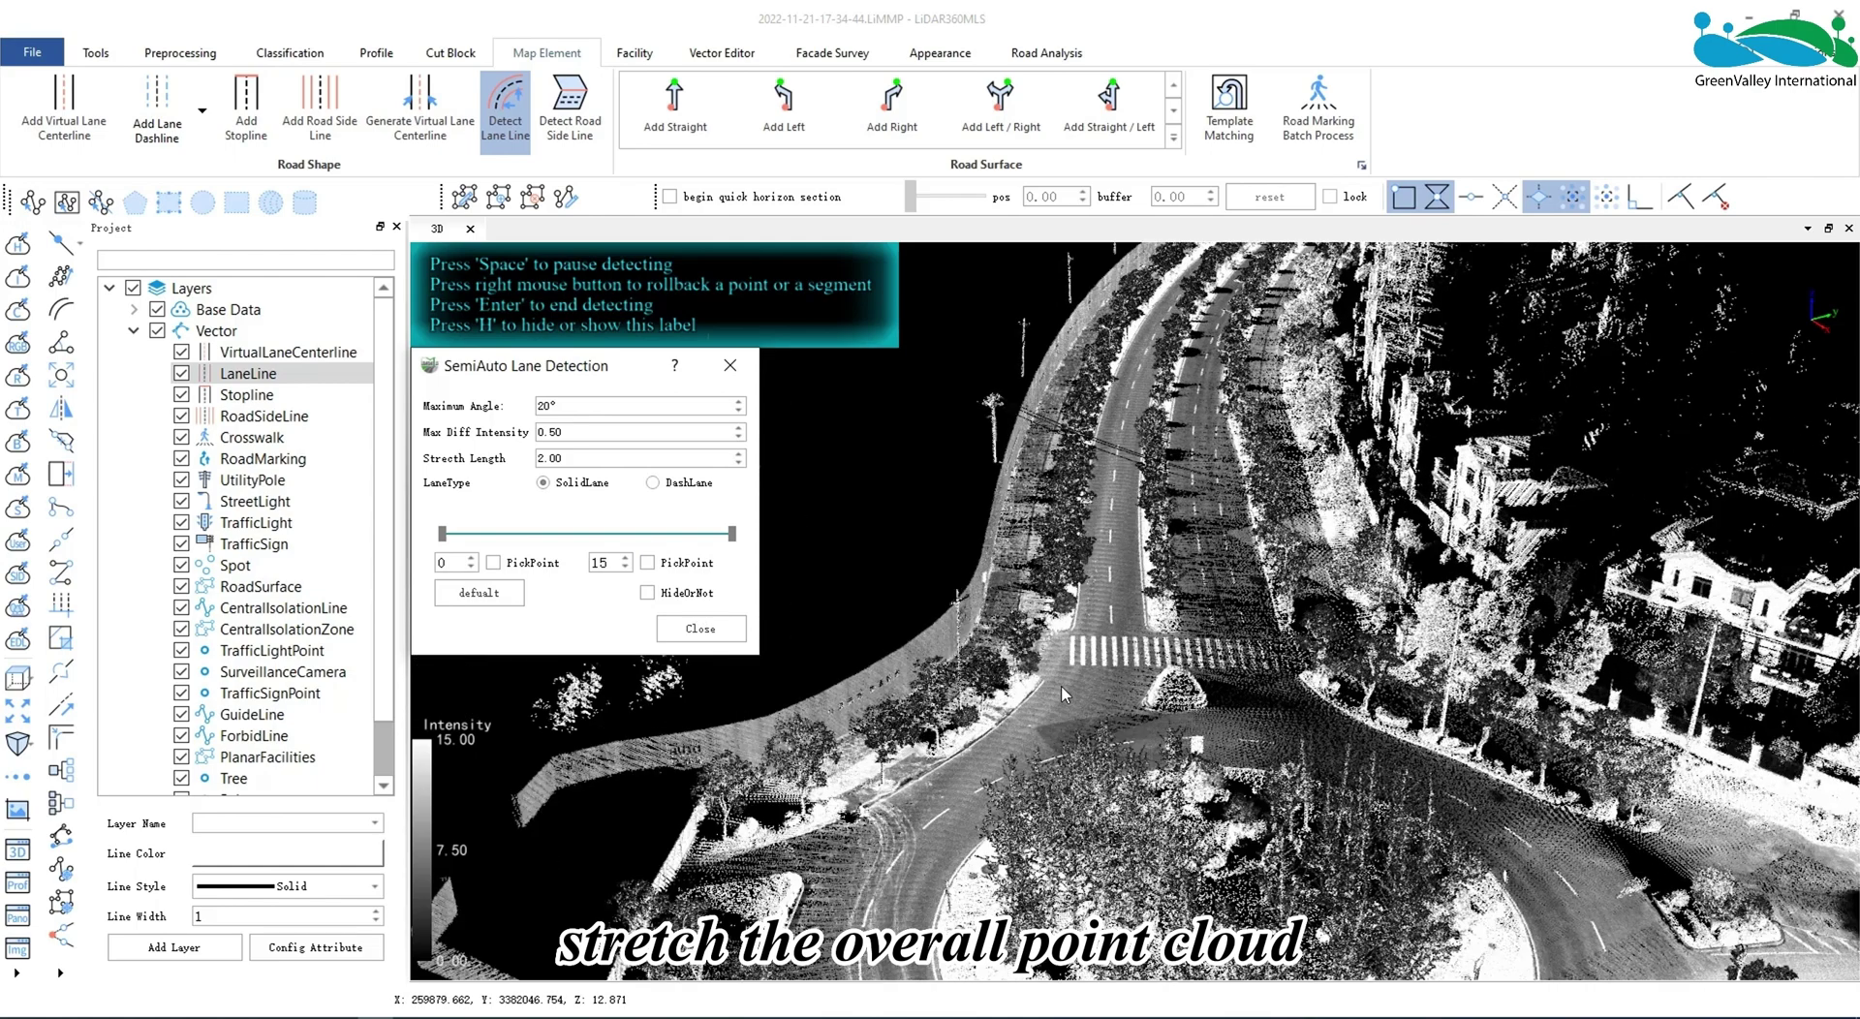
scroll(980, 678, "down", 3)
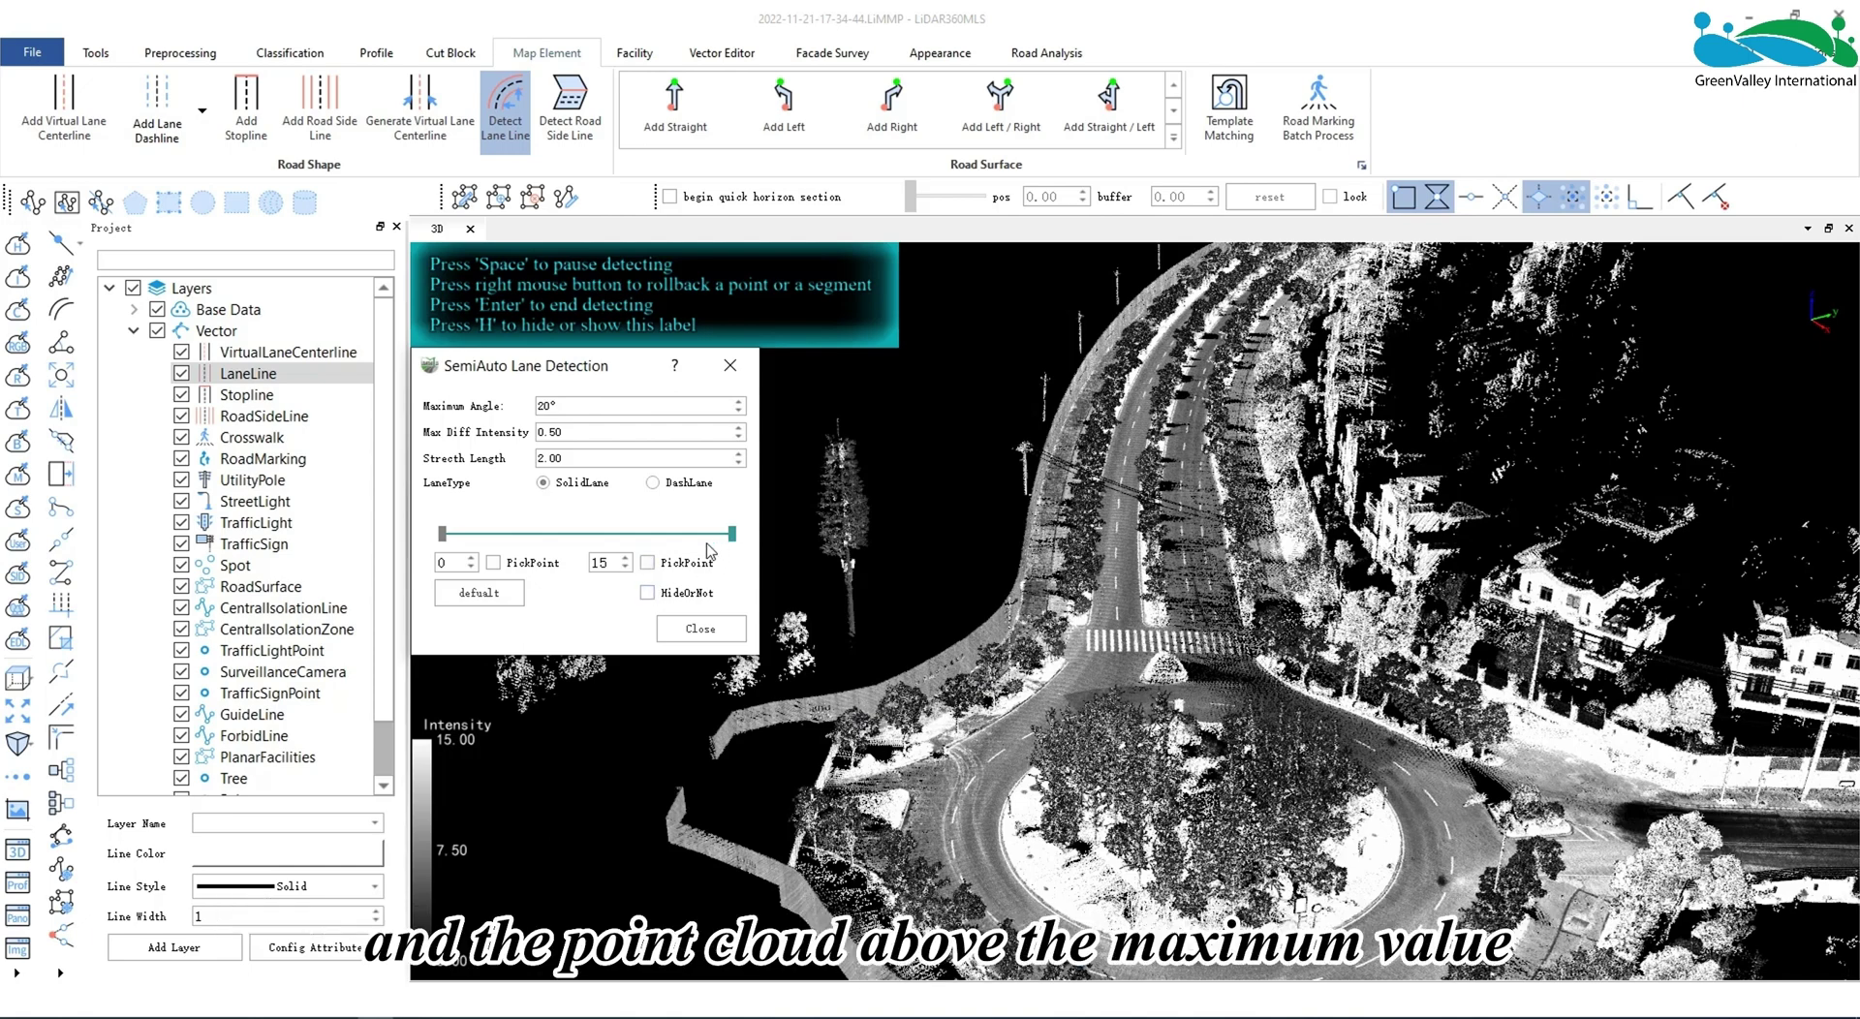
Try limiting the intensity range to 1 to 7 with points outside it hidden, and restore the default range
mouse_move(441, 534)
left_mouse_down()
mouse_move(517, 534)
mouse_move(453, 561)
left_mouse_up()
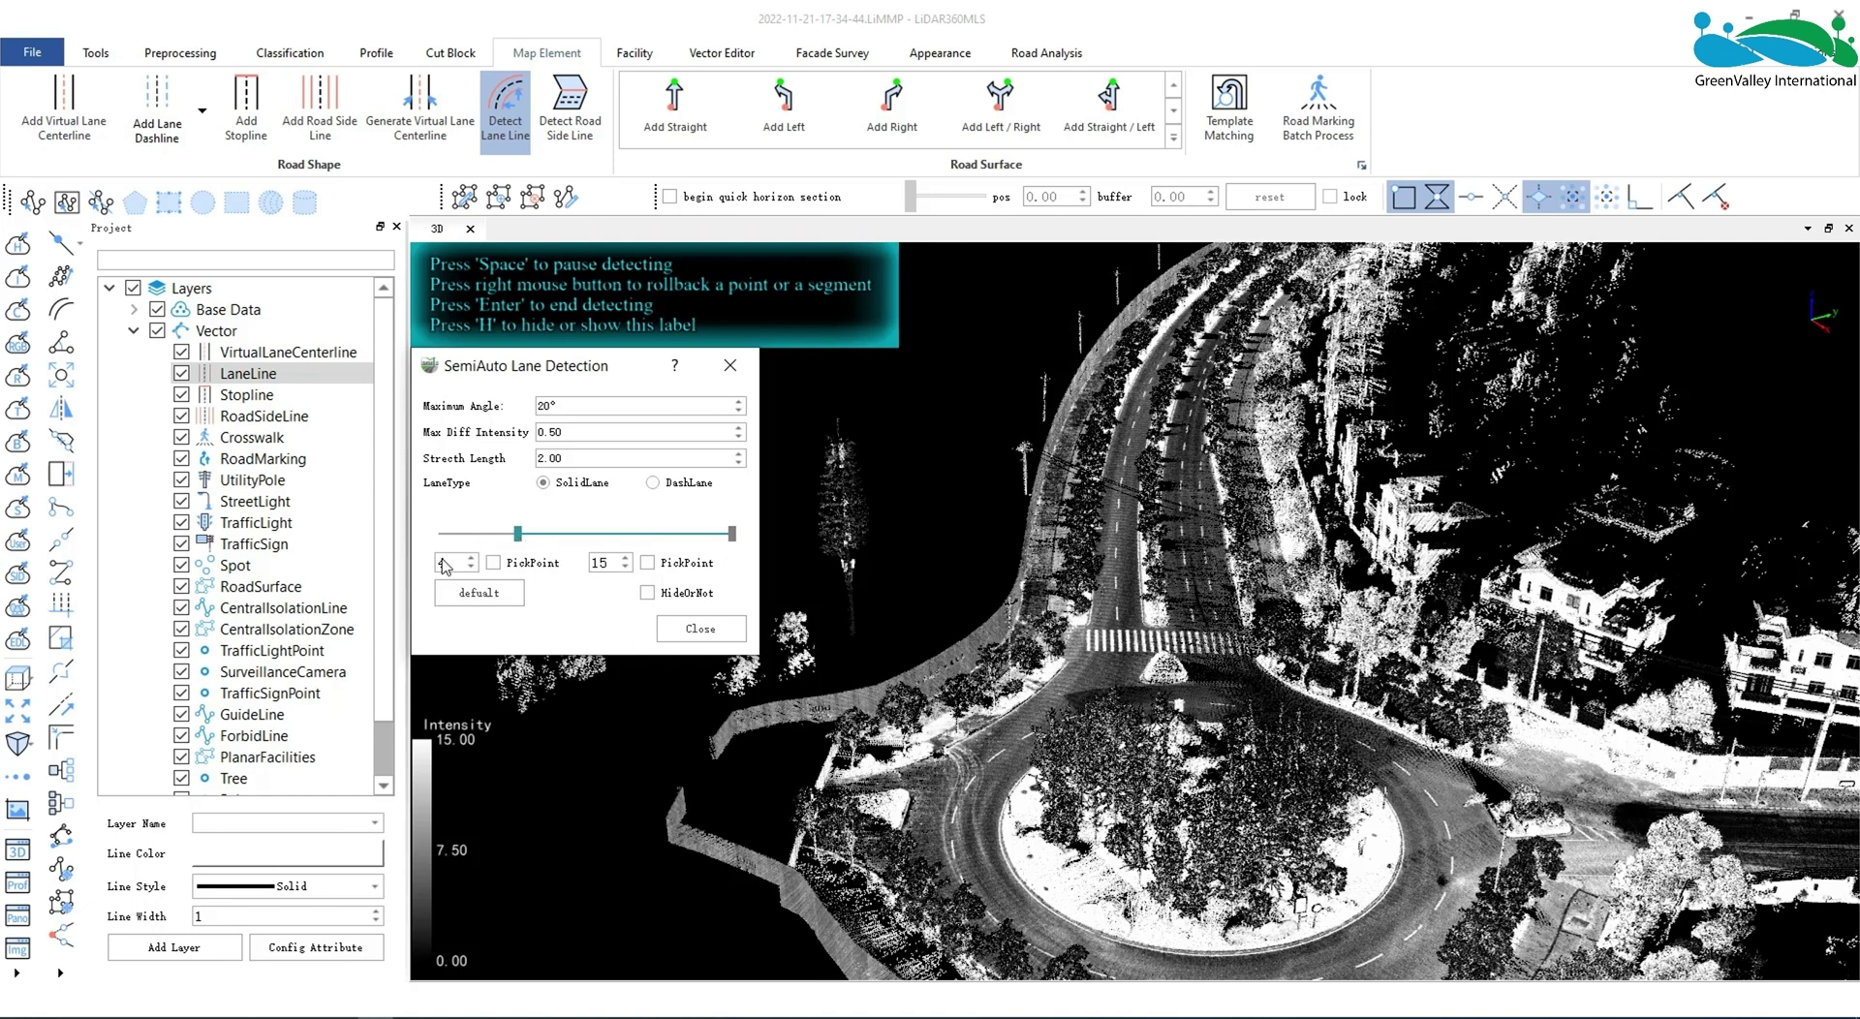
left_click(647, 592)
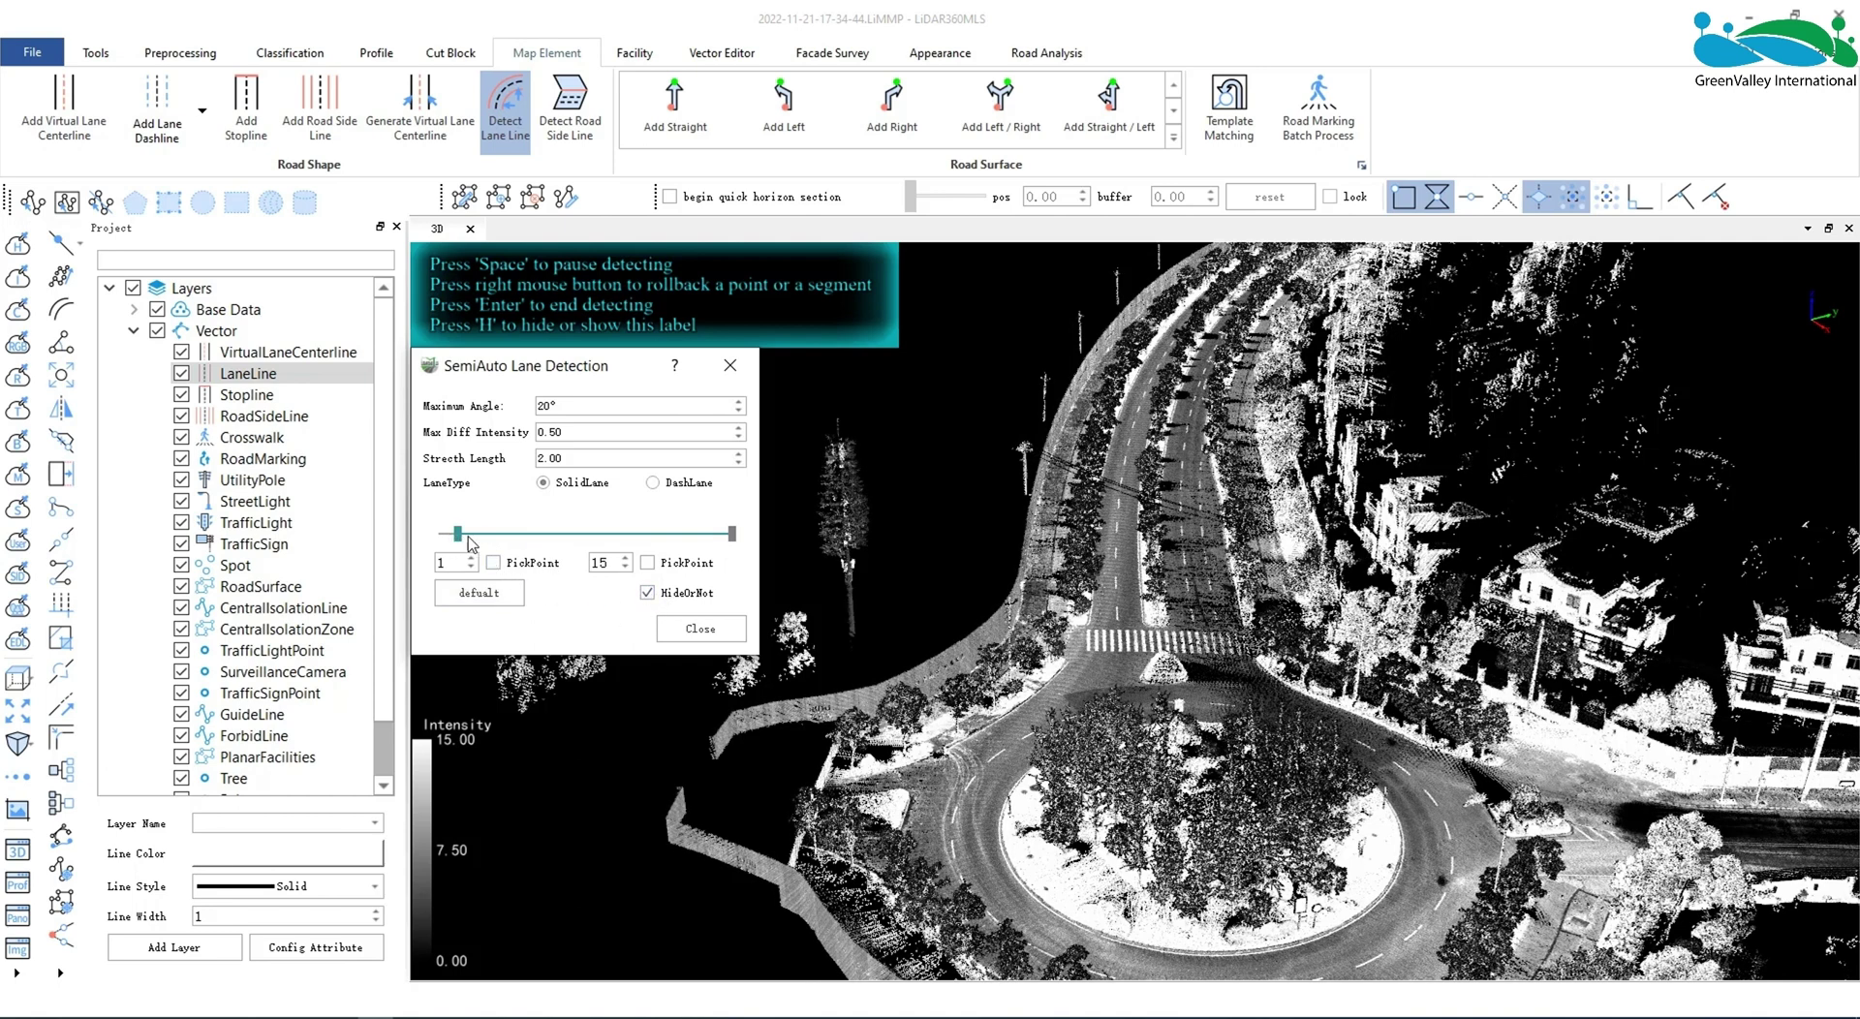
left_click_drag(732, 534, 578, 534)
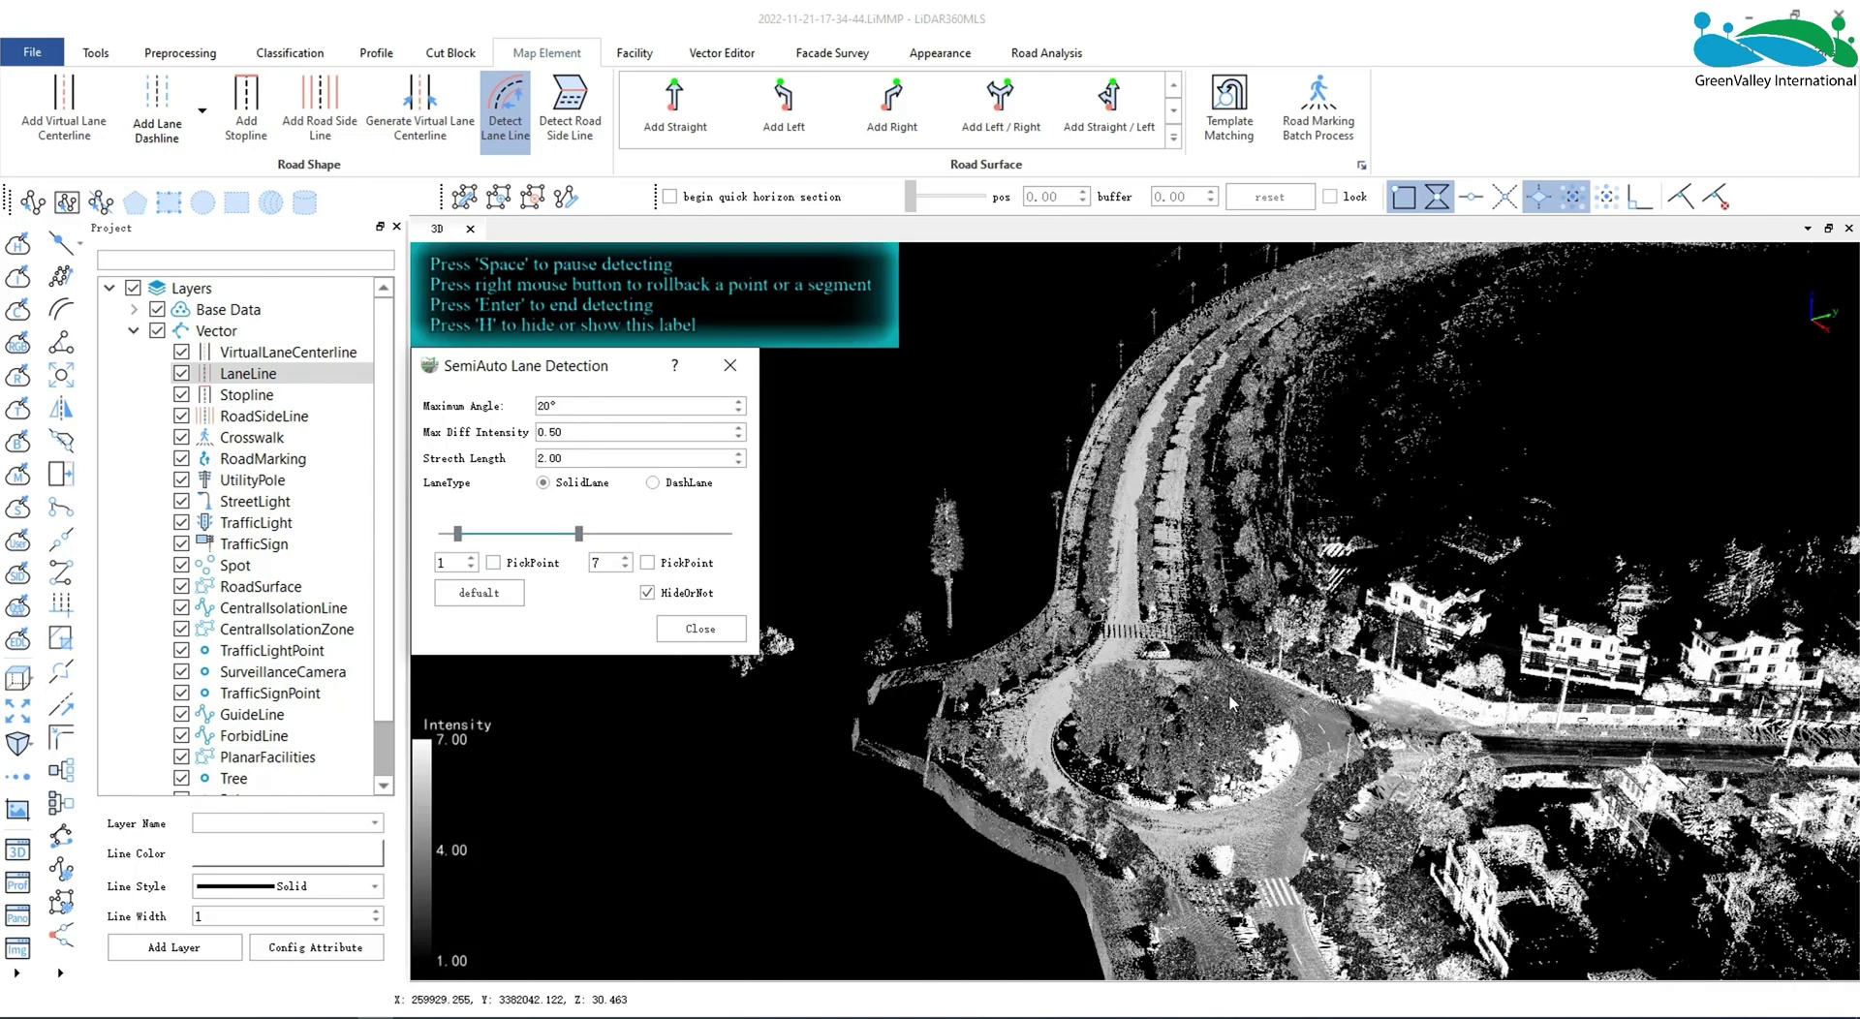
left_click_drag(579, 534, 618, 534)
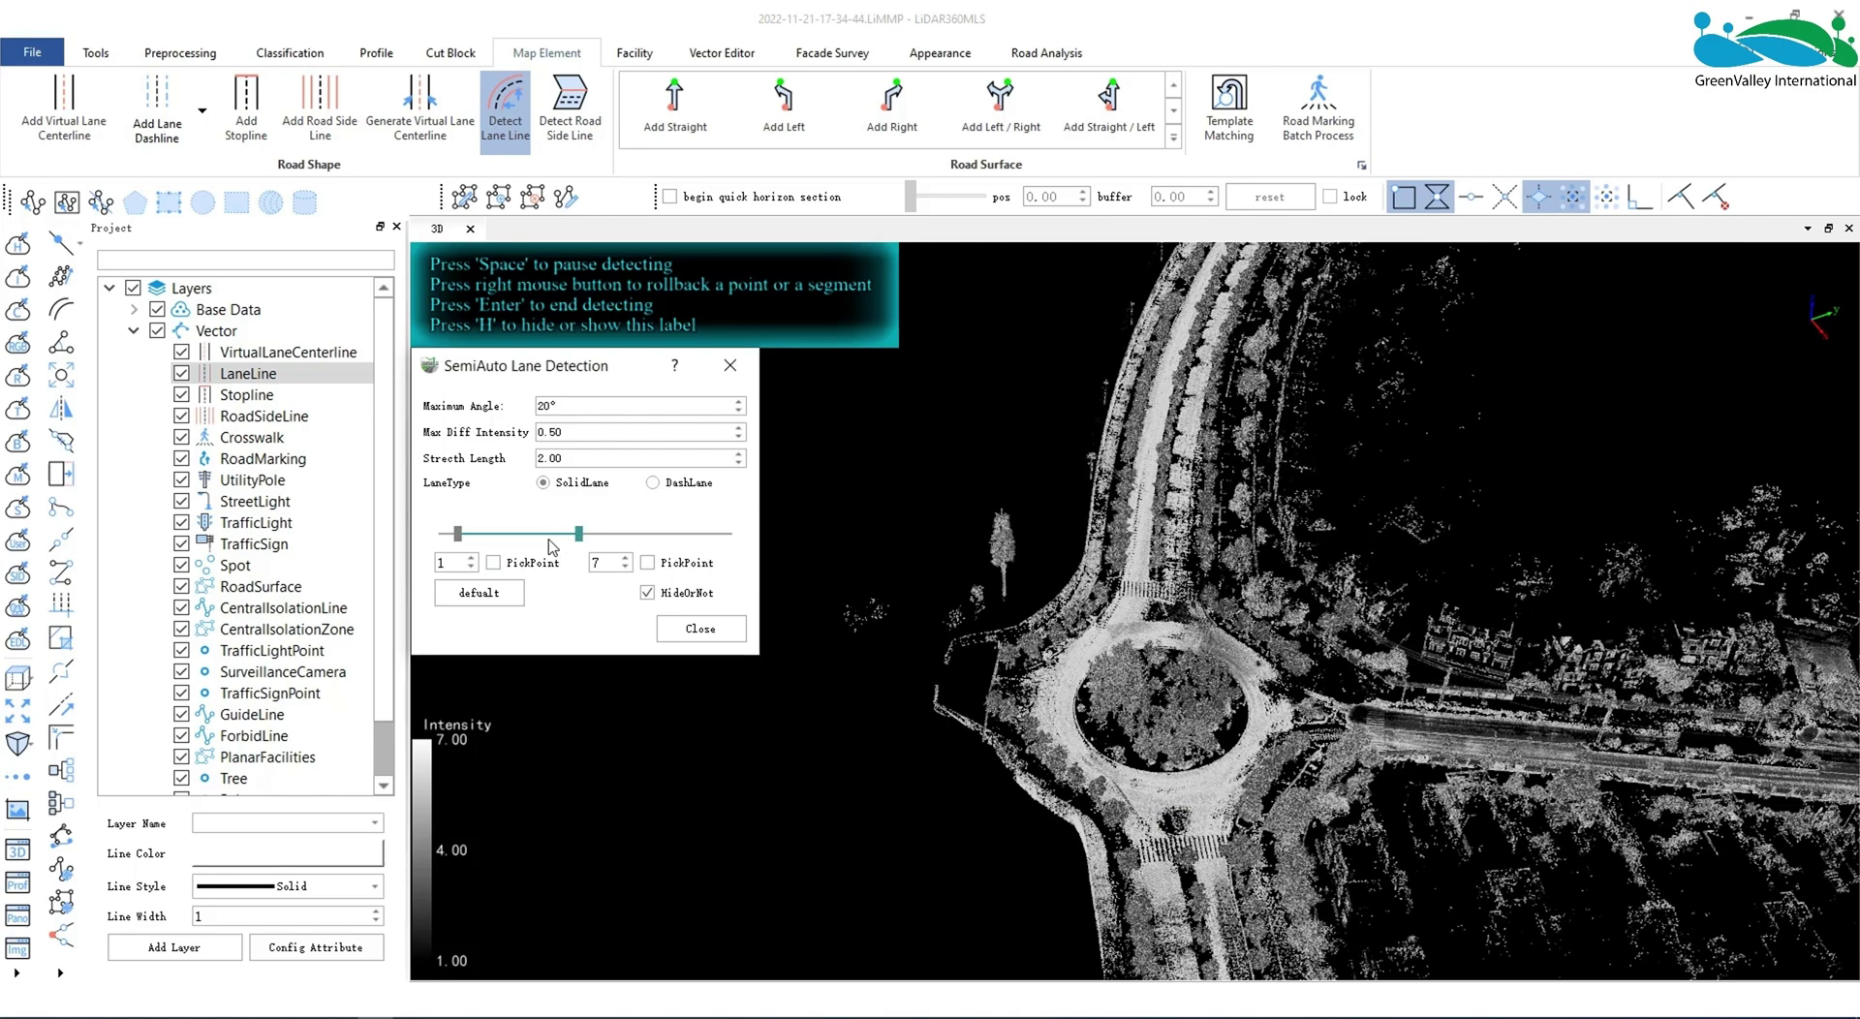
left_click(494, 591)
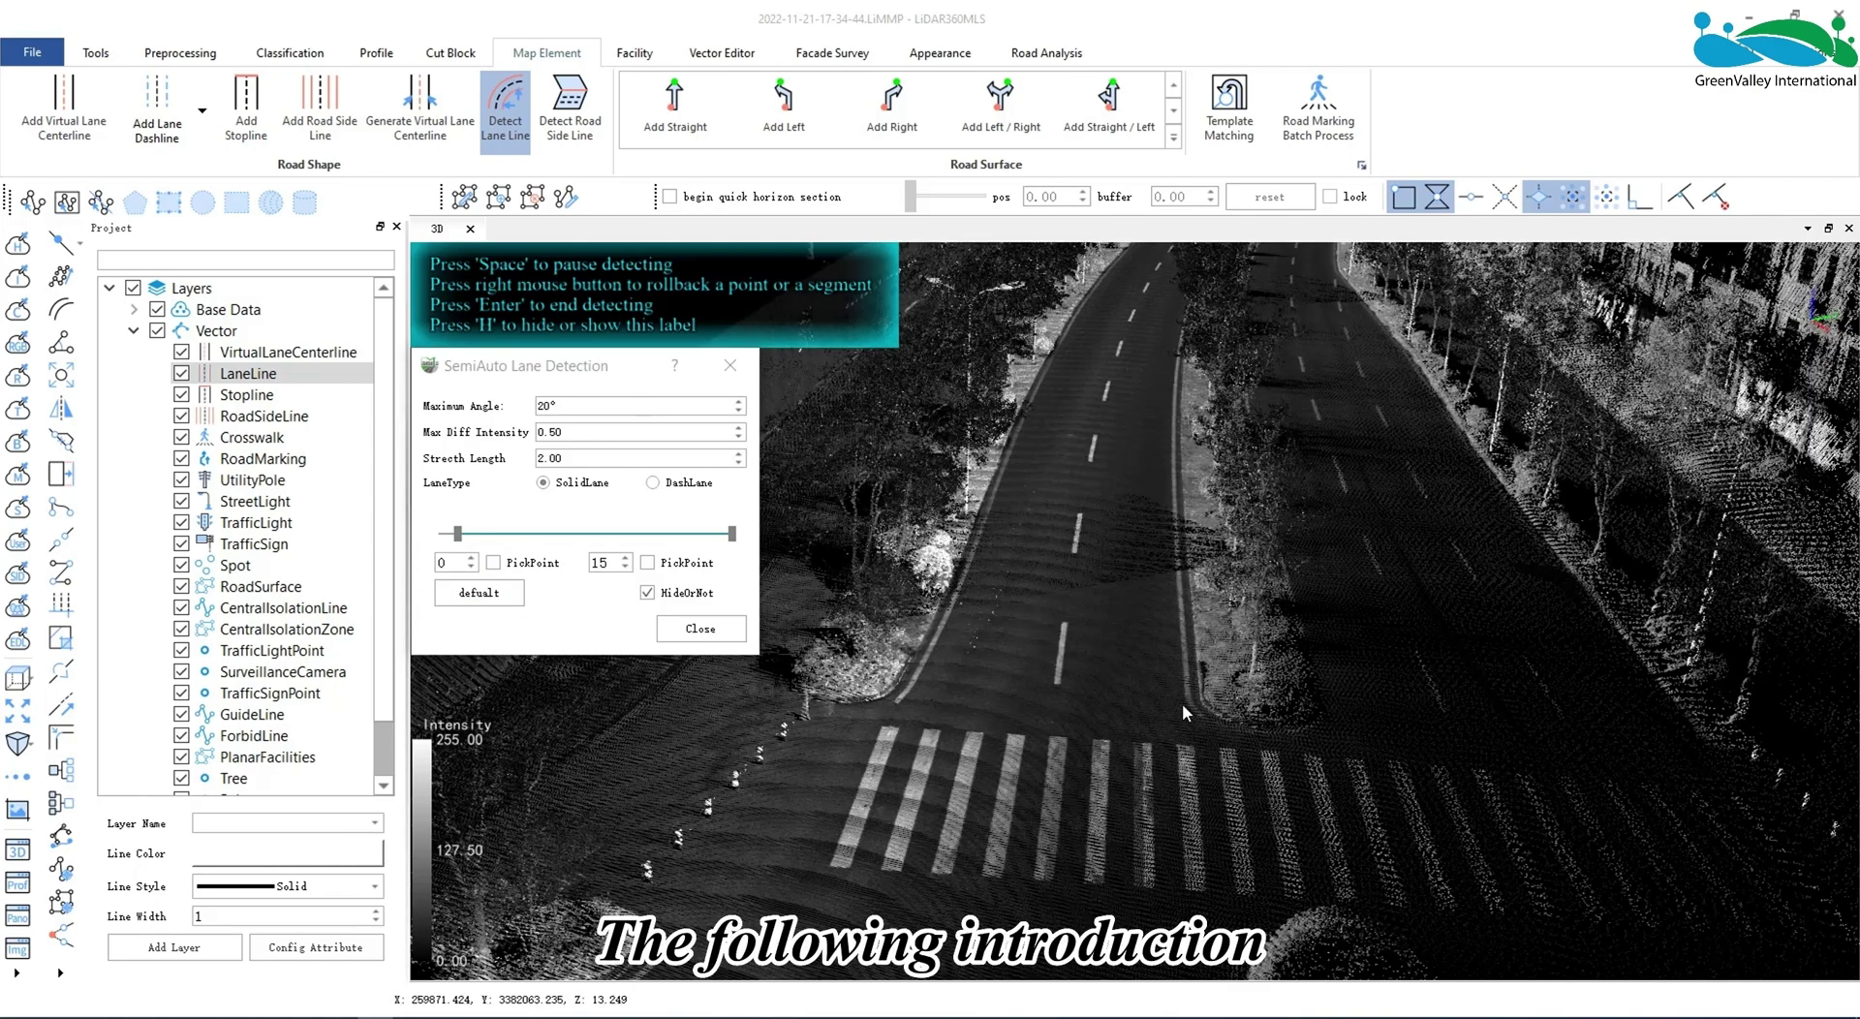
Start detecting the solid lane line beside the median by picking two points on it near the crosswalk
scroll(1166, 691, "up", 3)
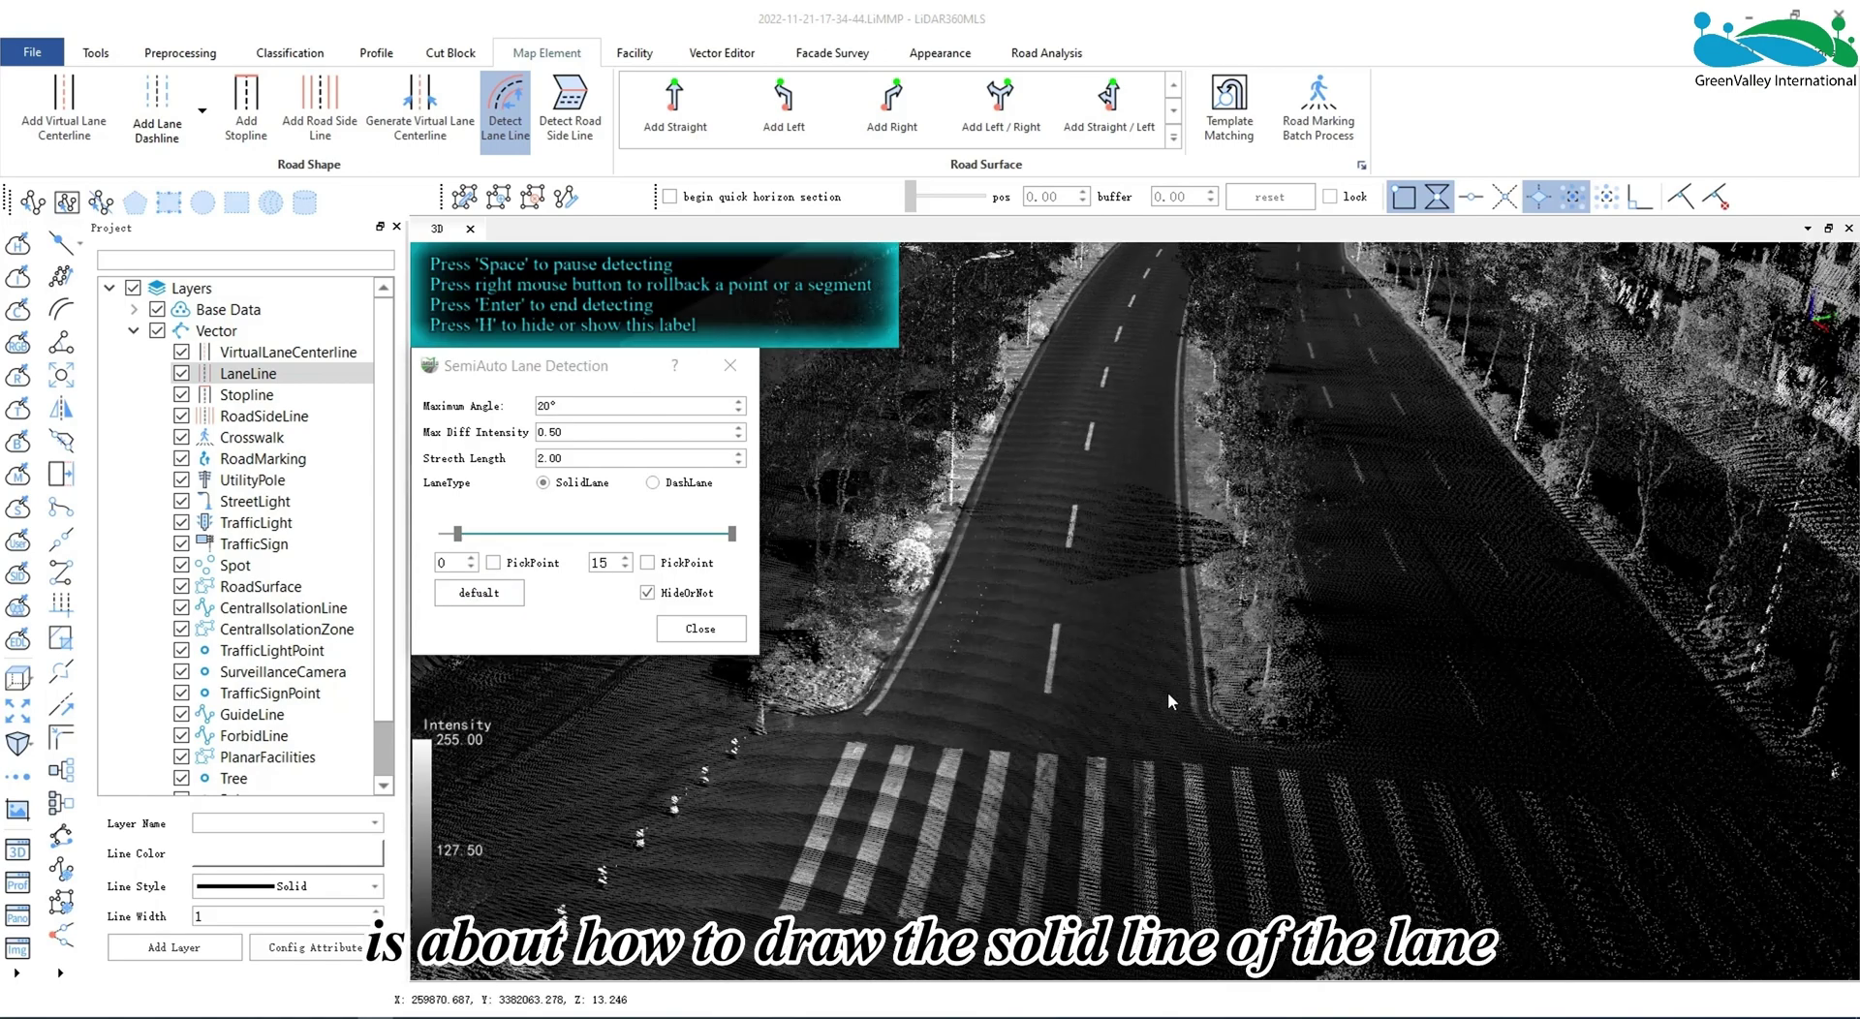
scroll(1189, 677, "up", 2)
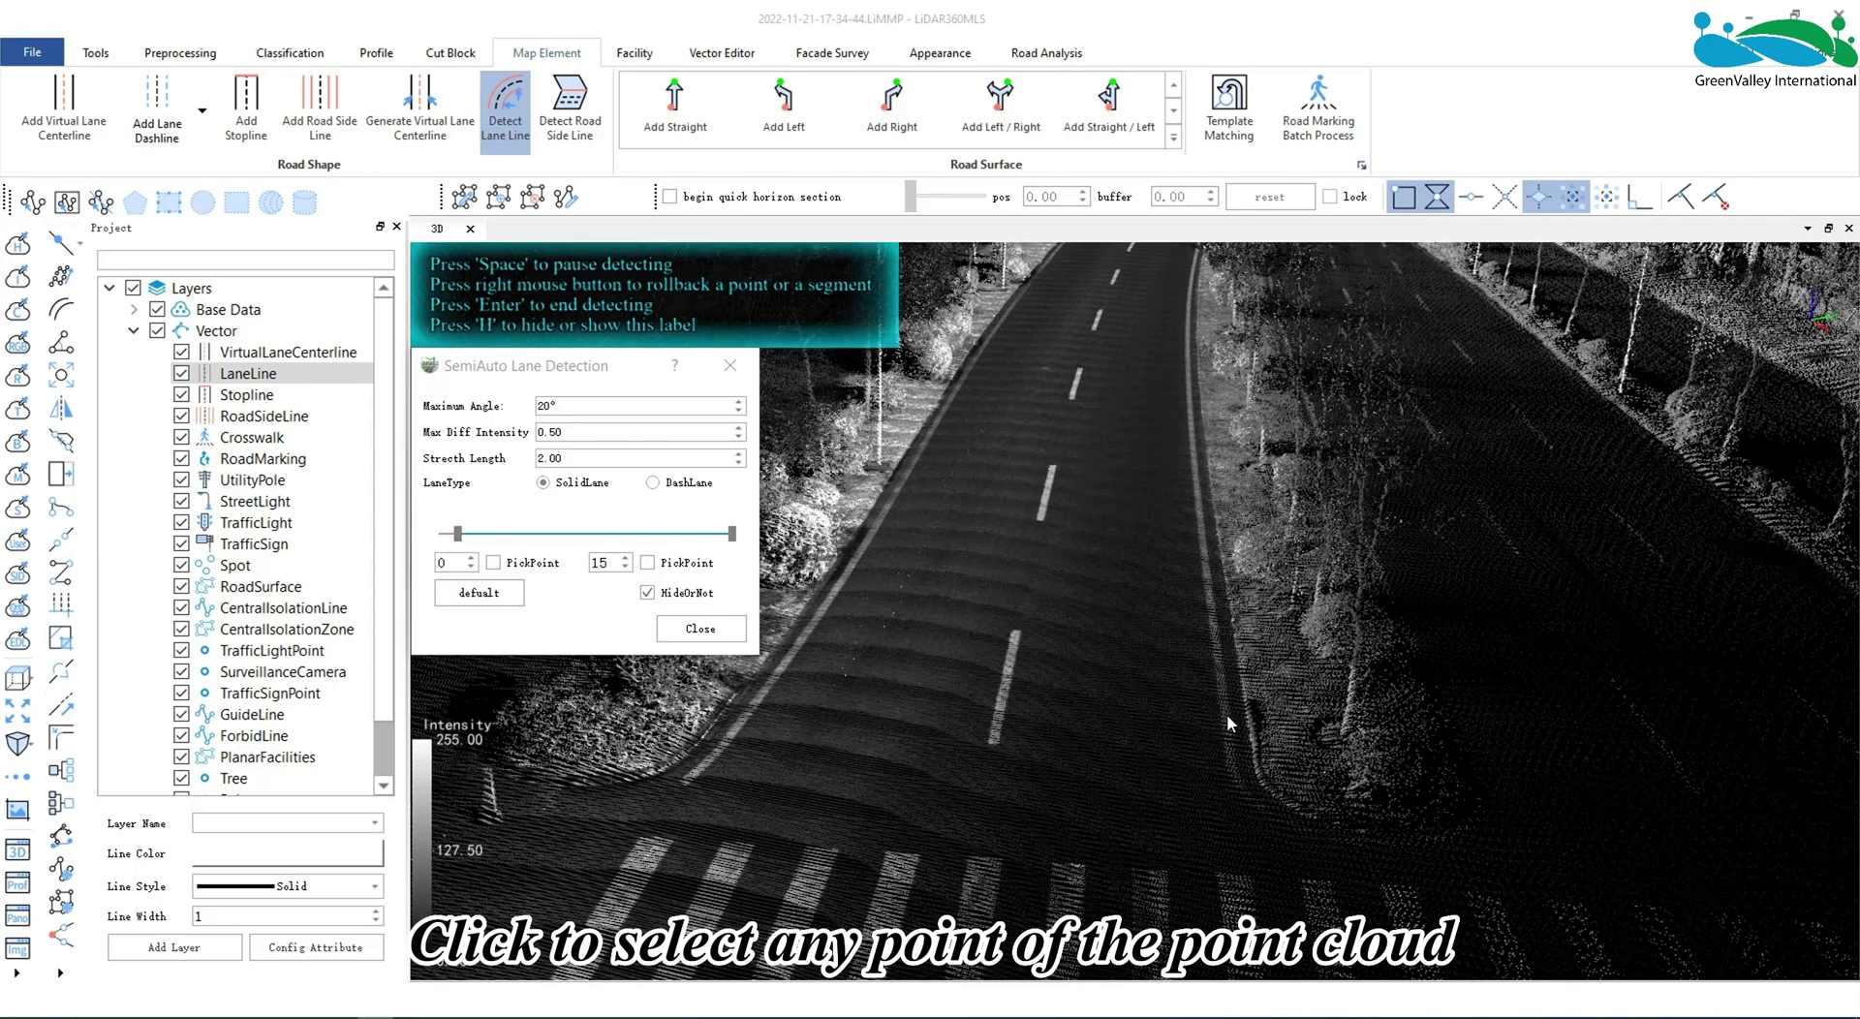
left_click(1226, 713)
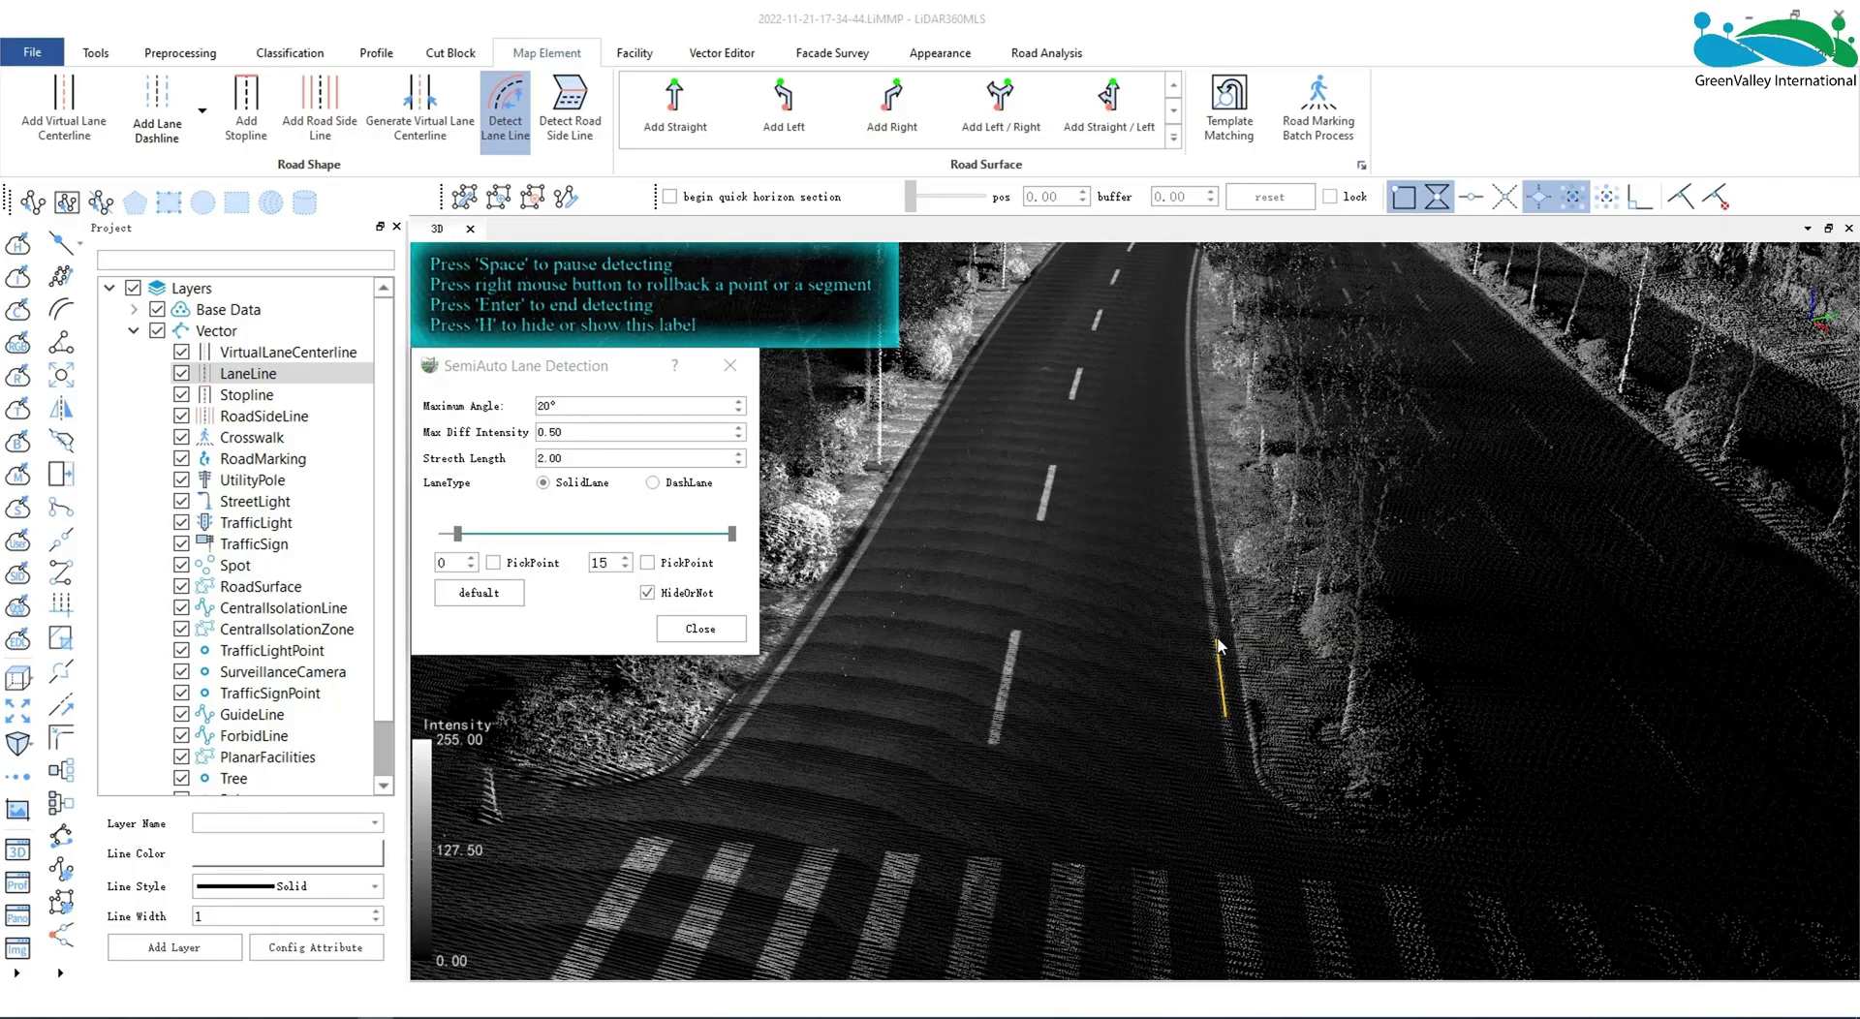
left_click(1217, 637)
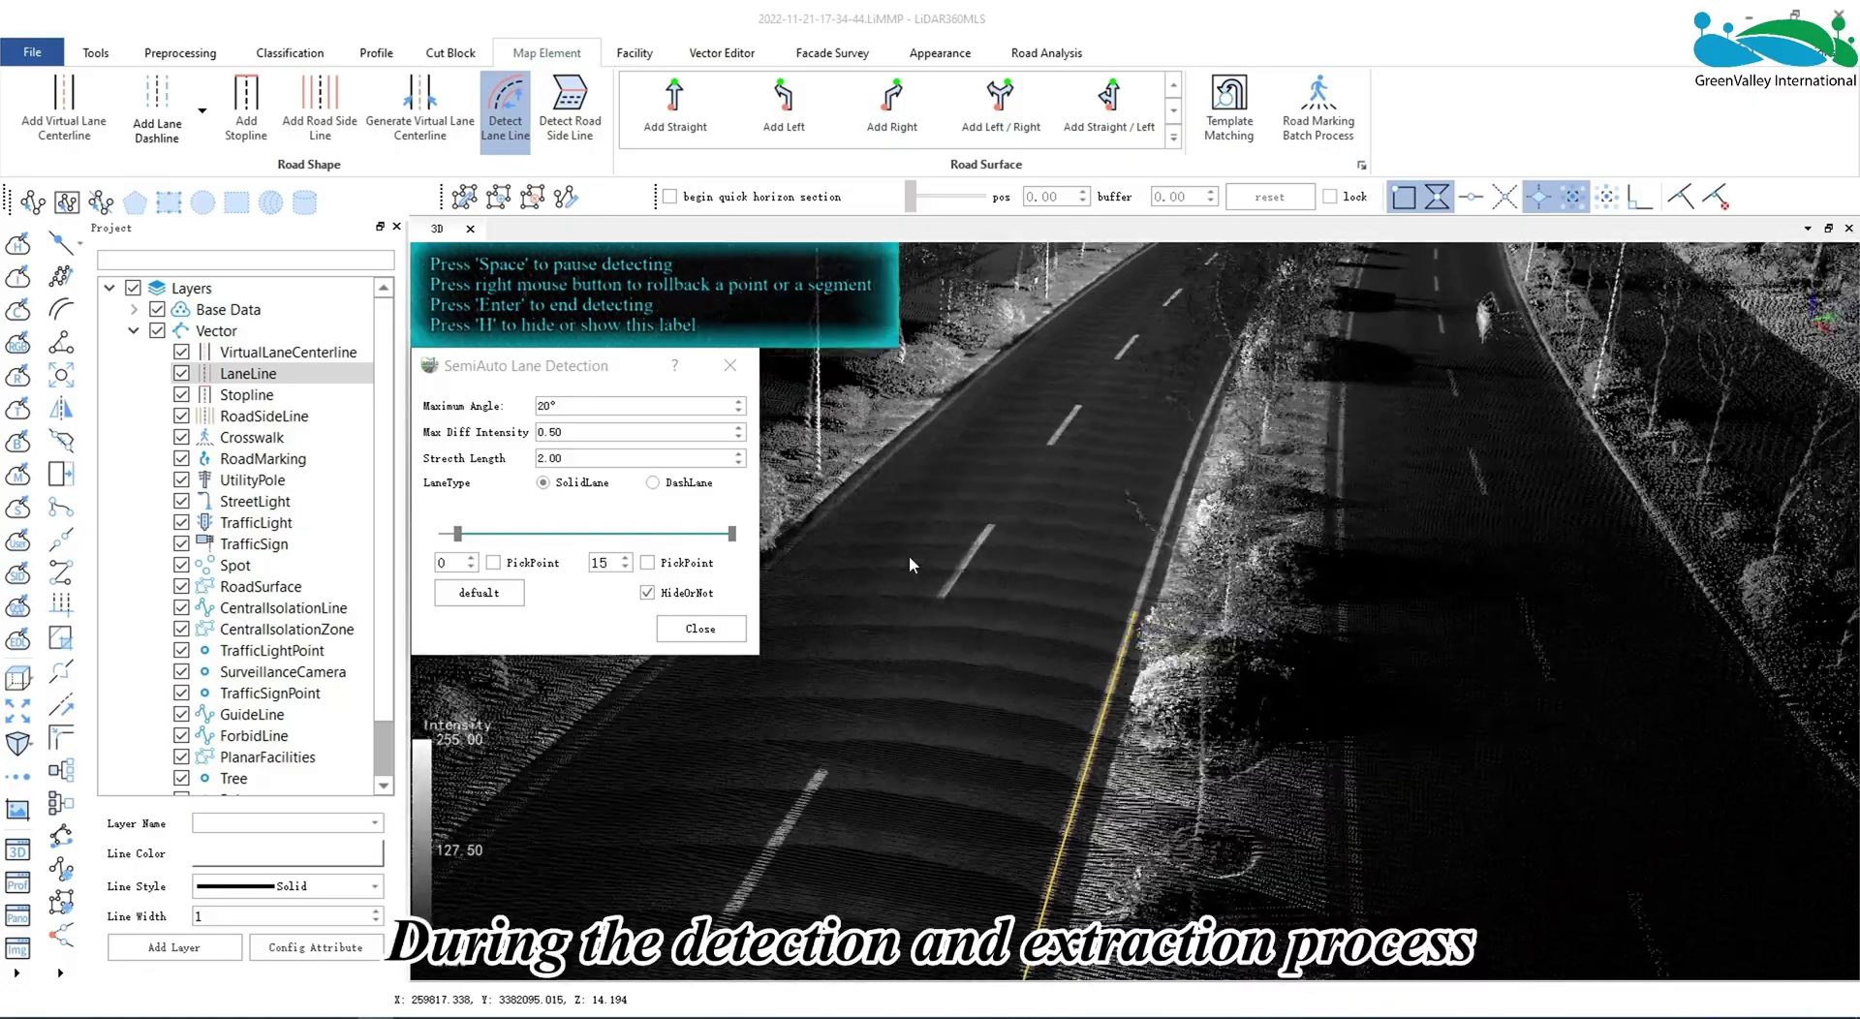
Pause the solid line detection, roll back the stray segment, and pick a point further along the lane line to continue detecting
key("space")
right_click(987, 626)
scroll(947, 727, "down", 5)
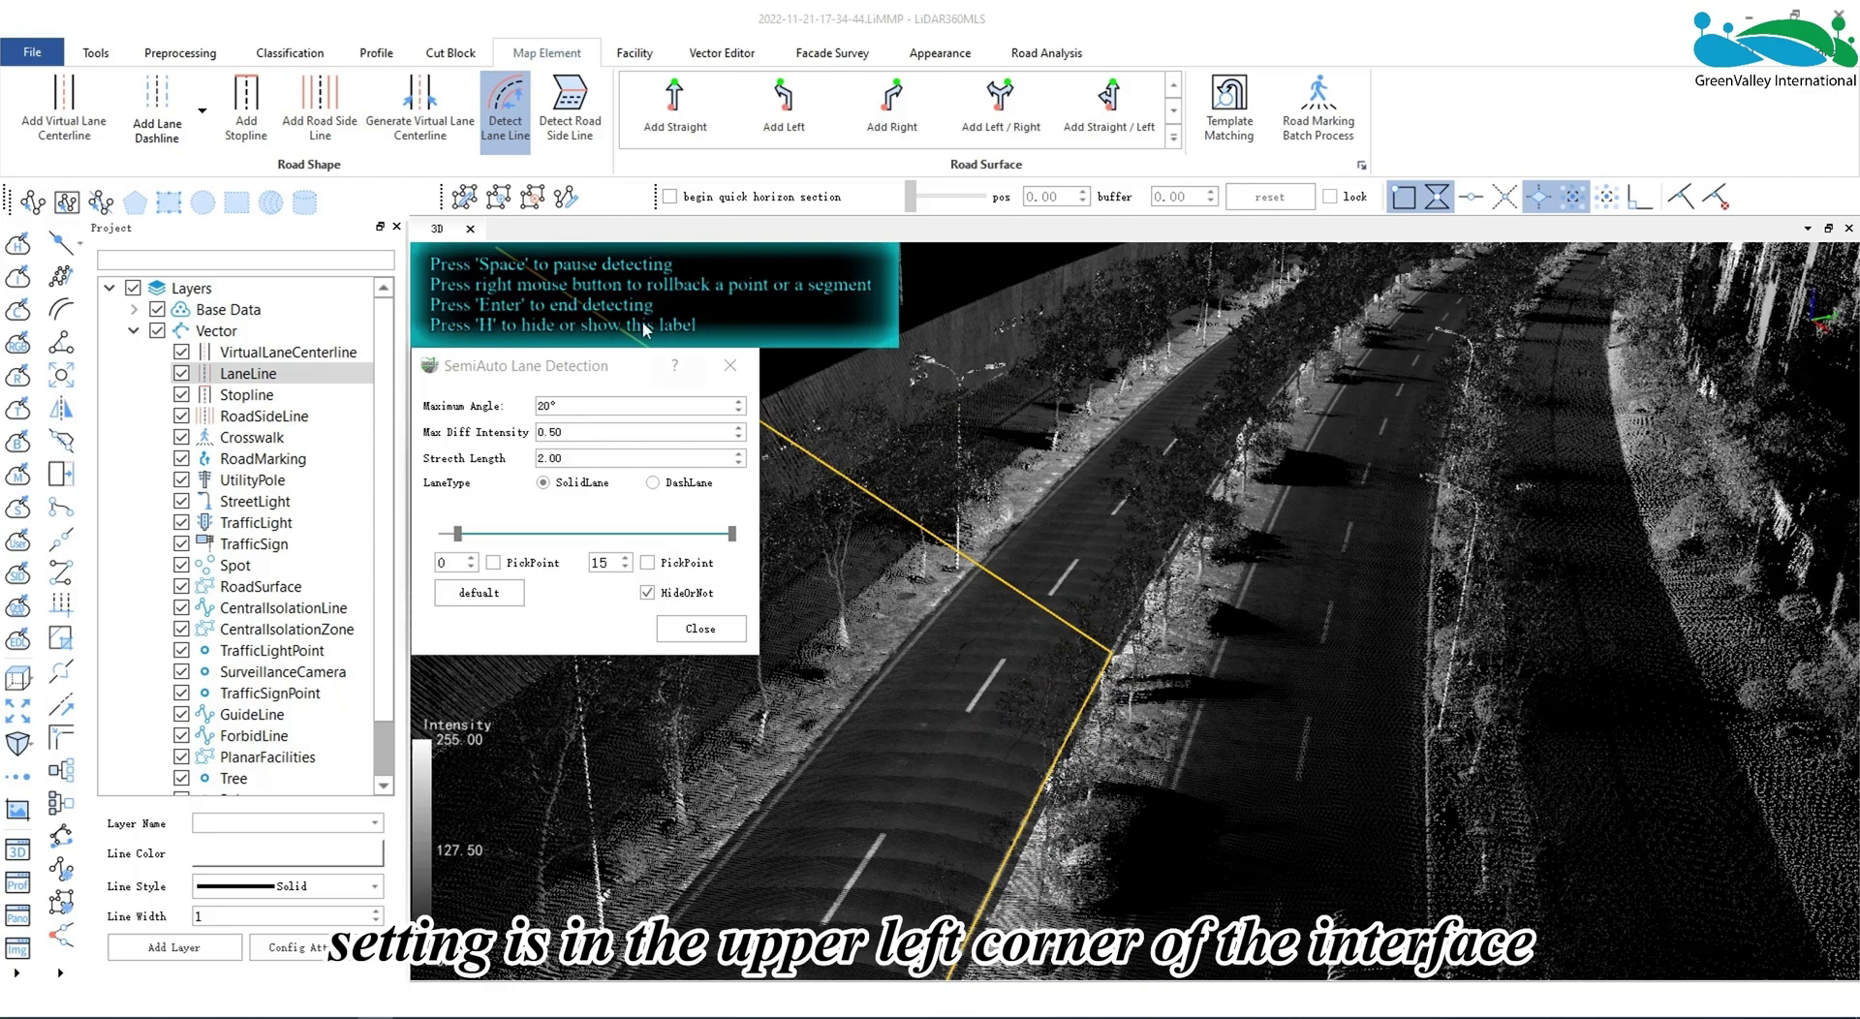
scroll(1136, 799, "up", 5)
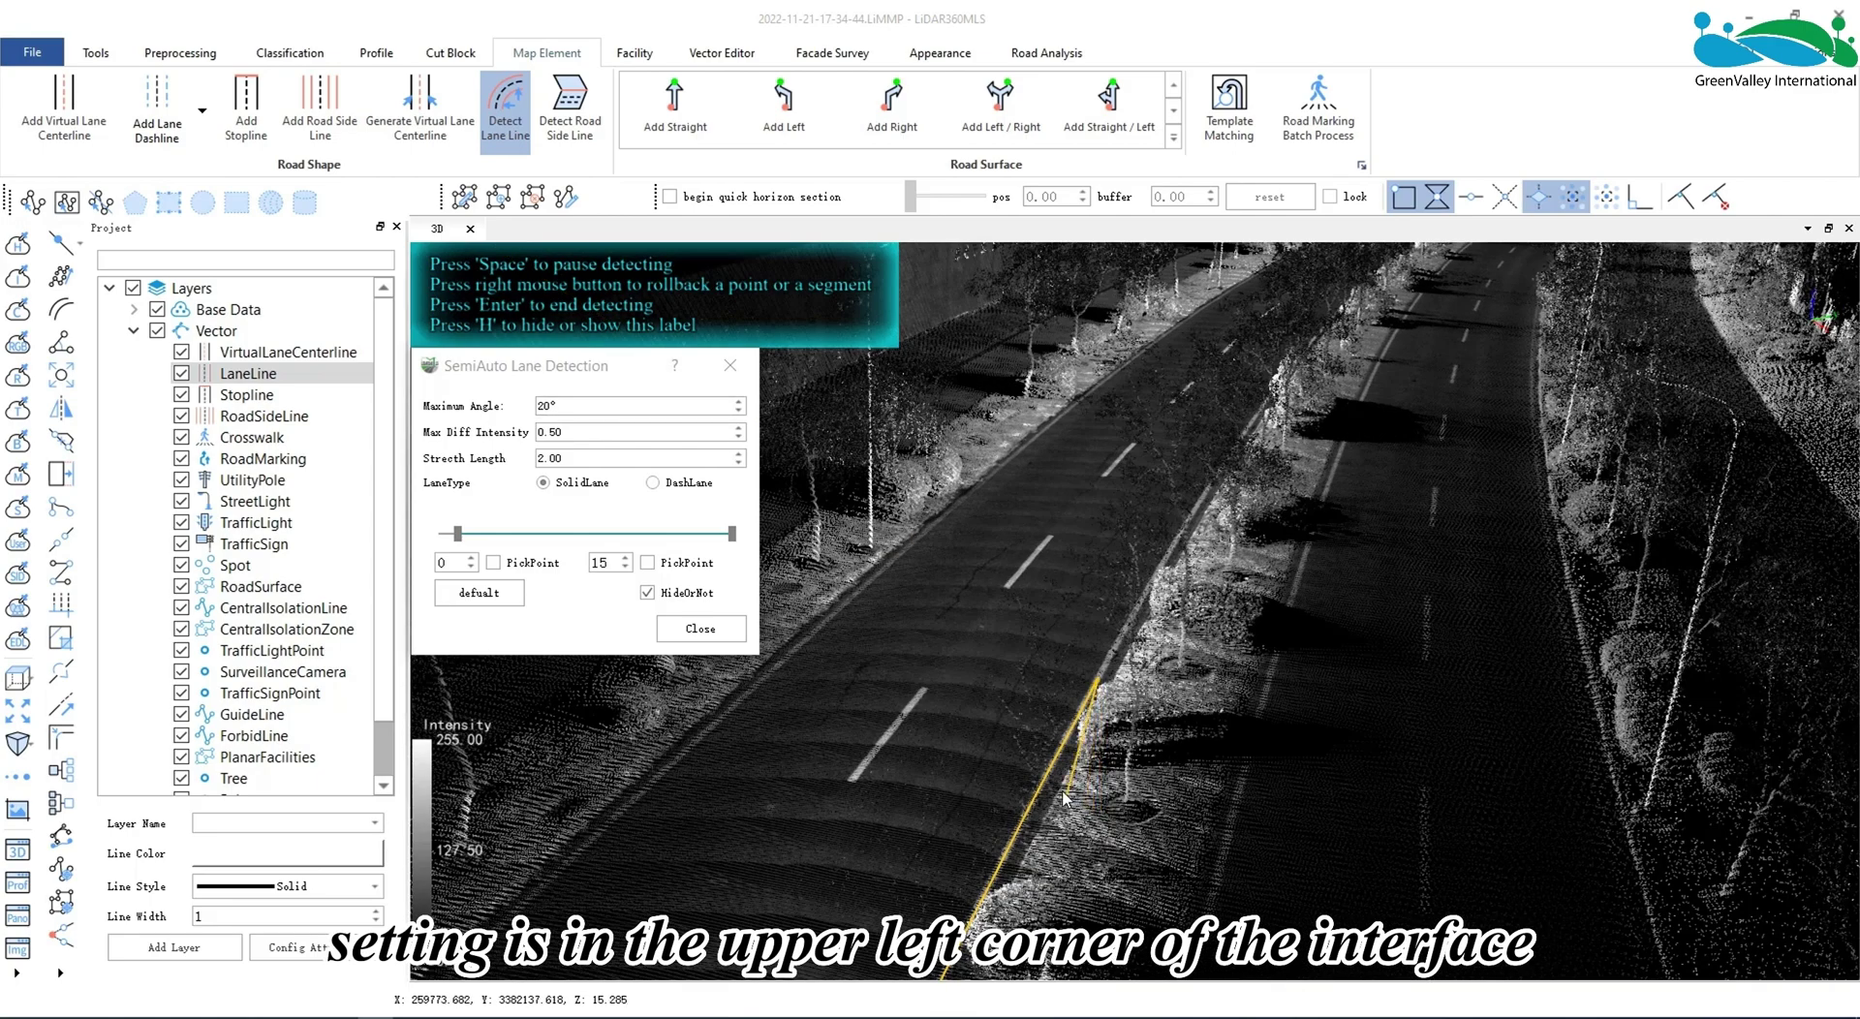
scroll(1060, 727, "up", 3)
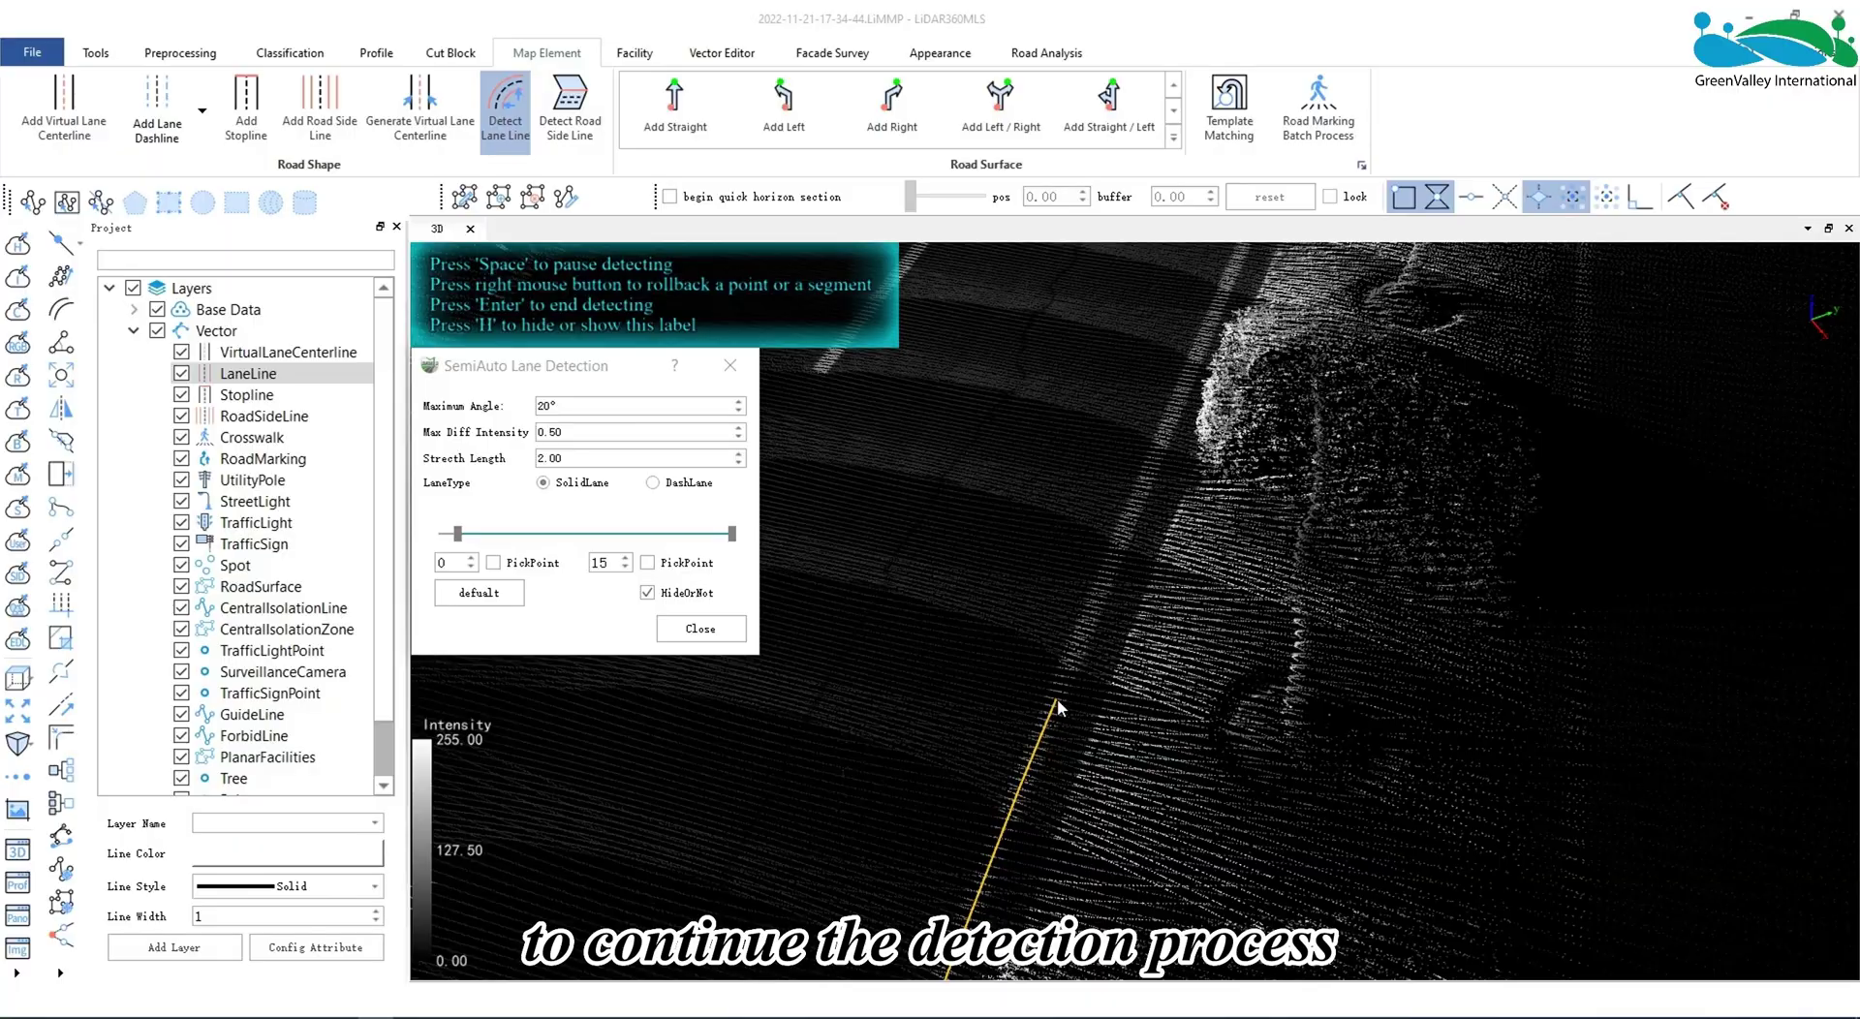
left_click(1056, 696)
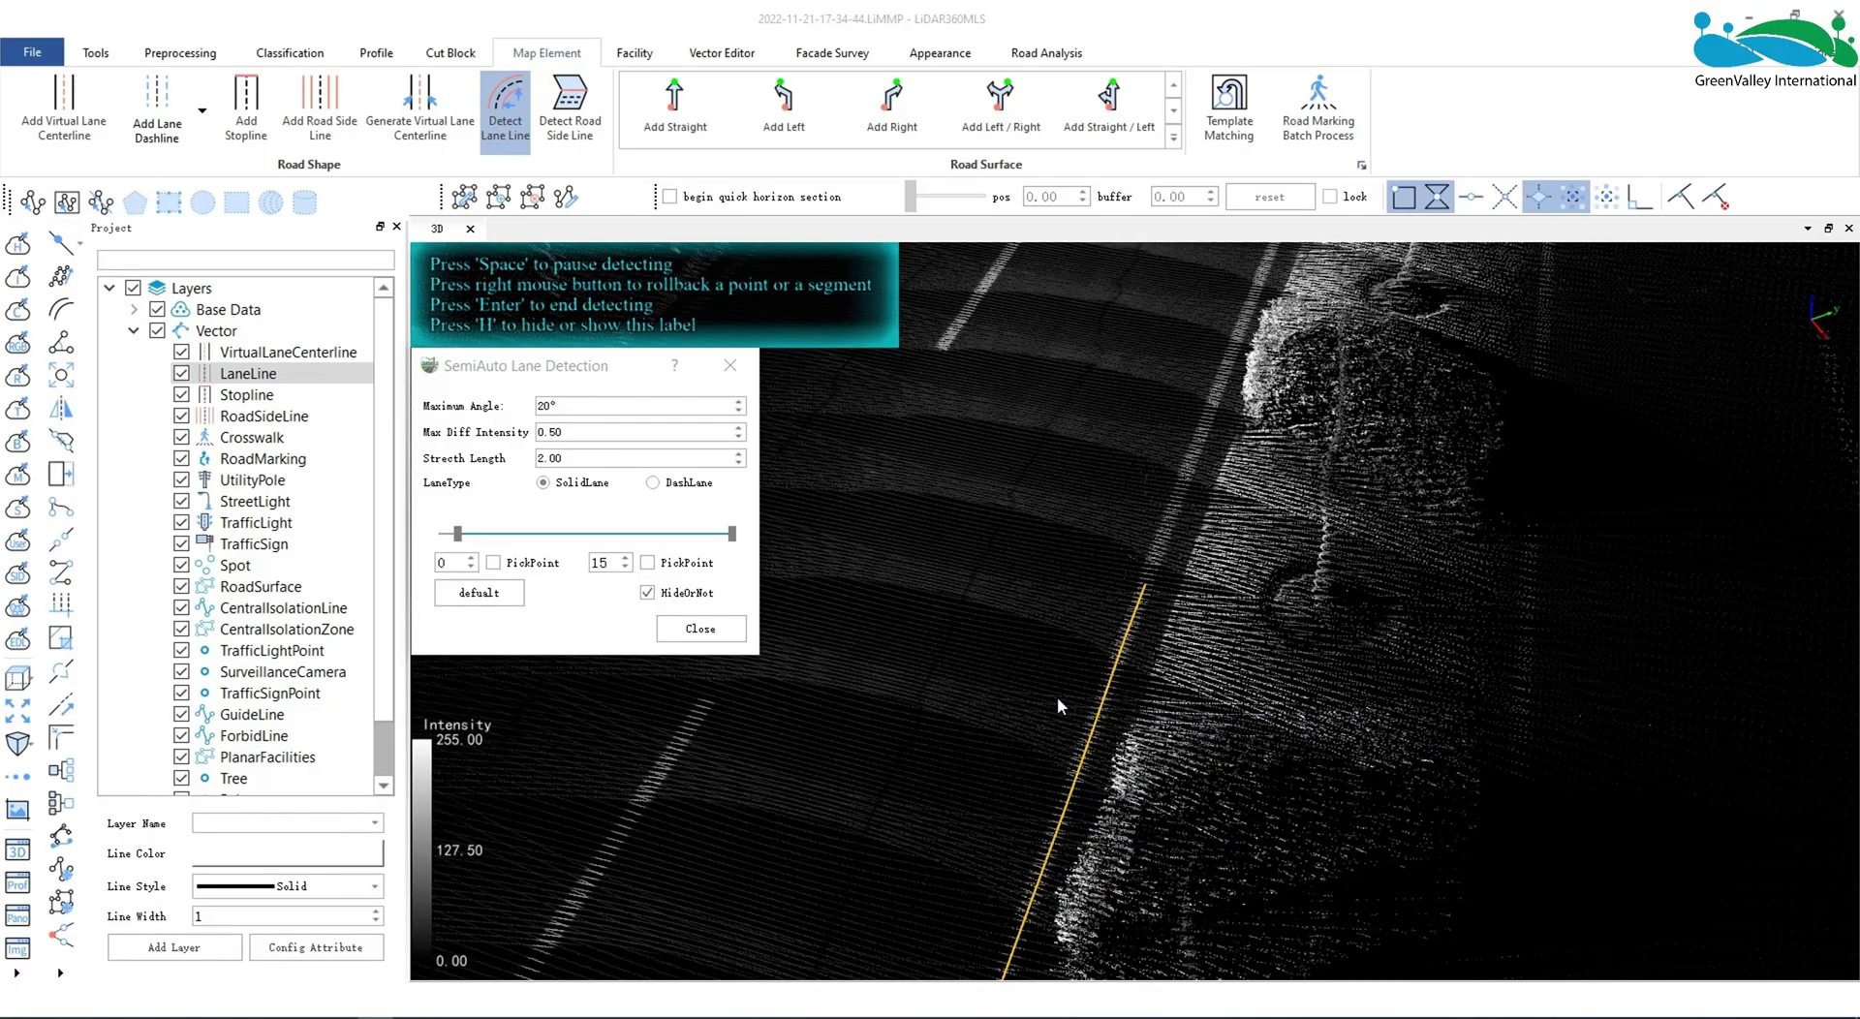
End the detection at the crosswalk before the roundabout to generate the solid lane line
scroll(1055, 700, "down", 5)
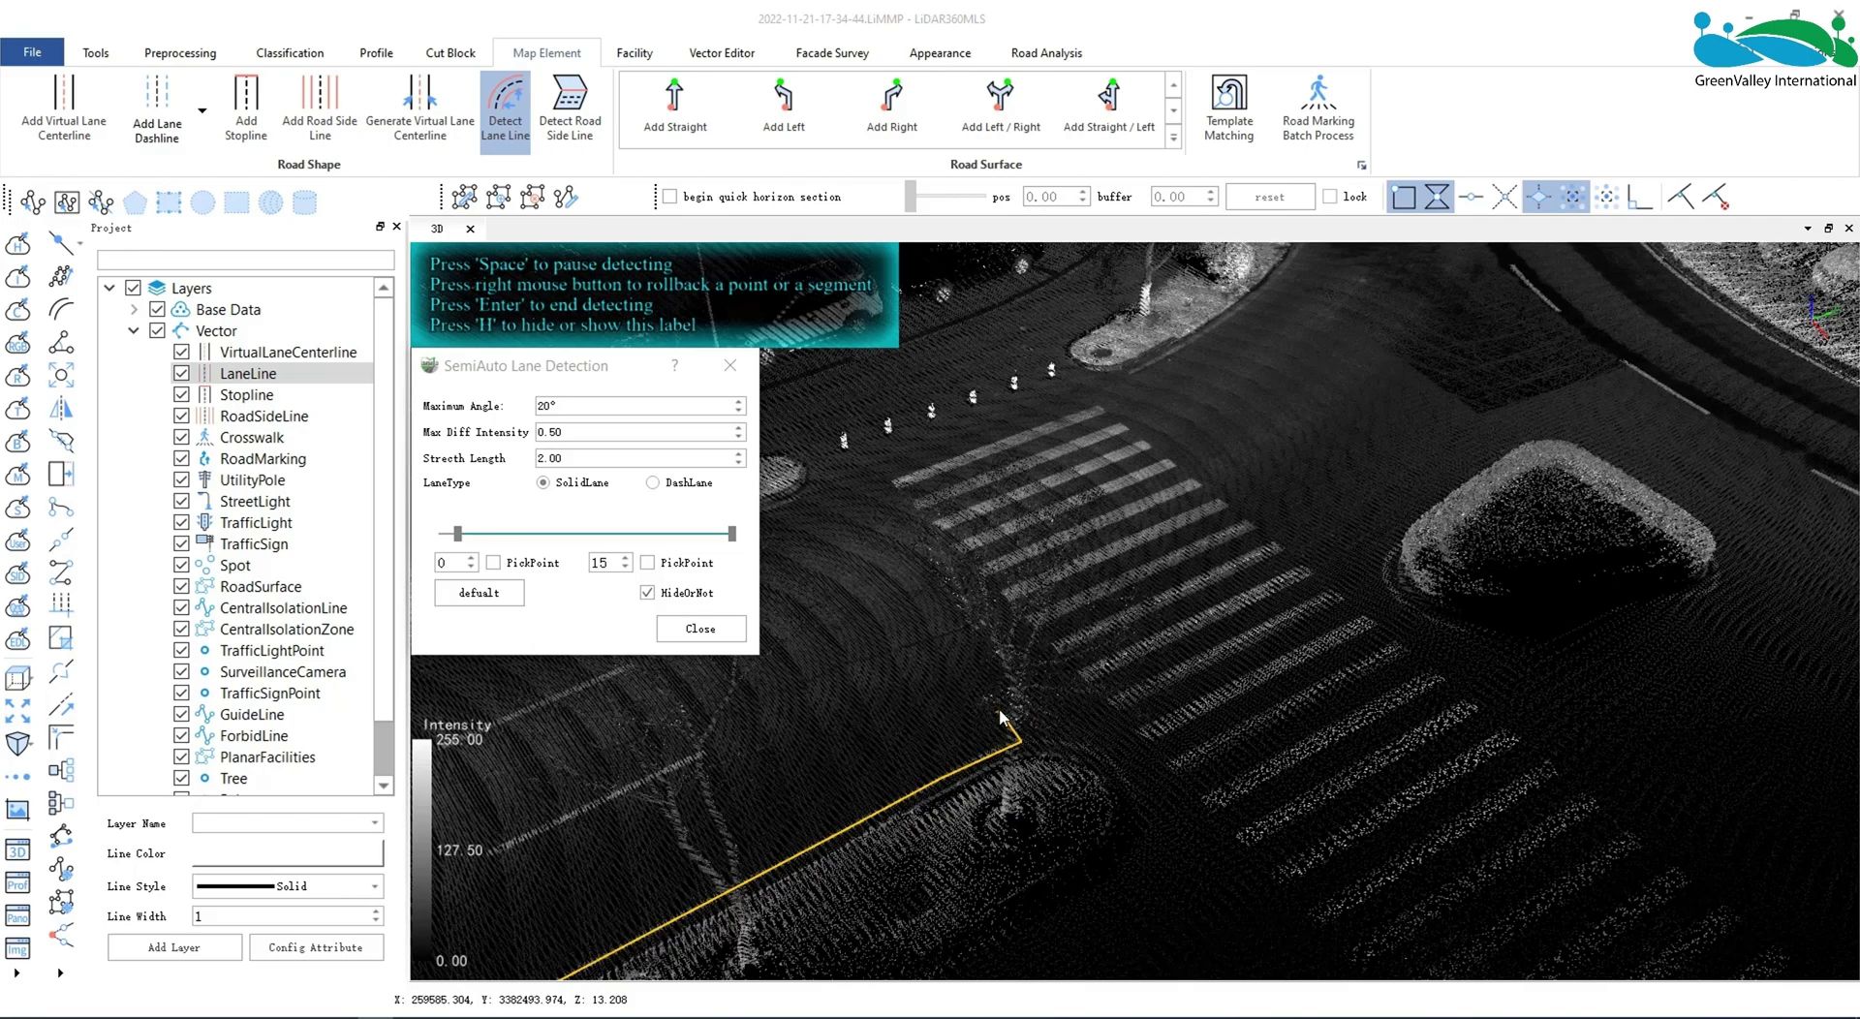
key("Return")
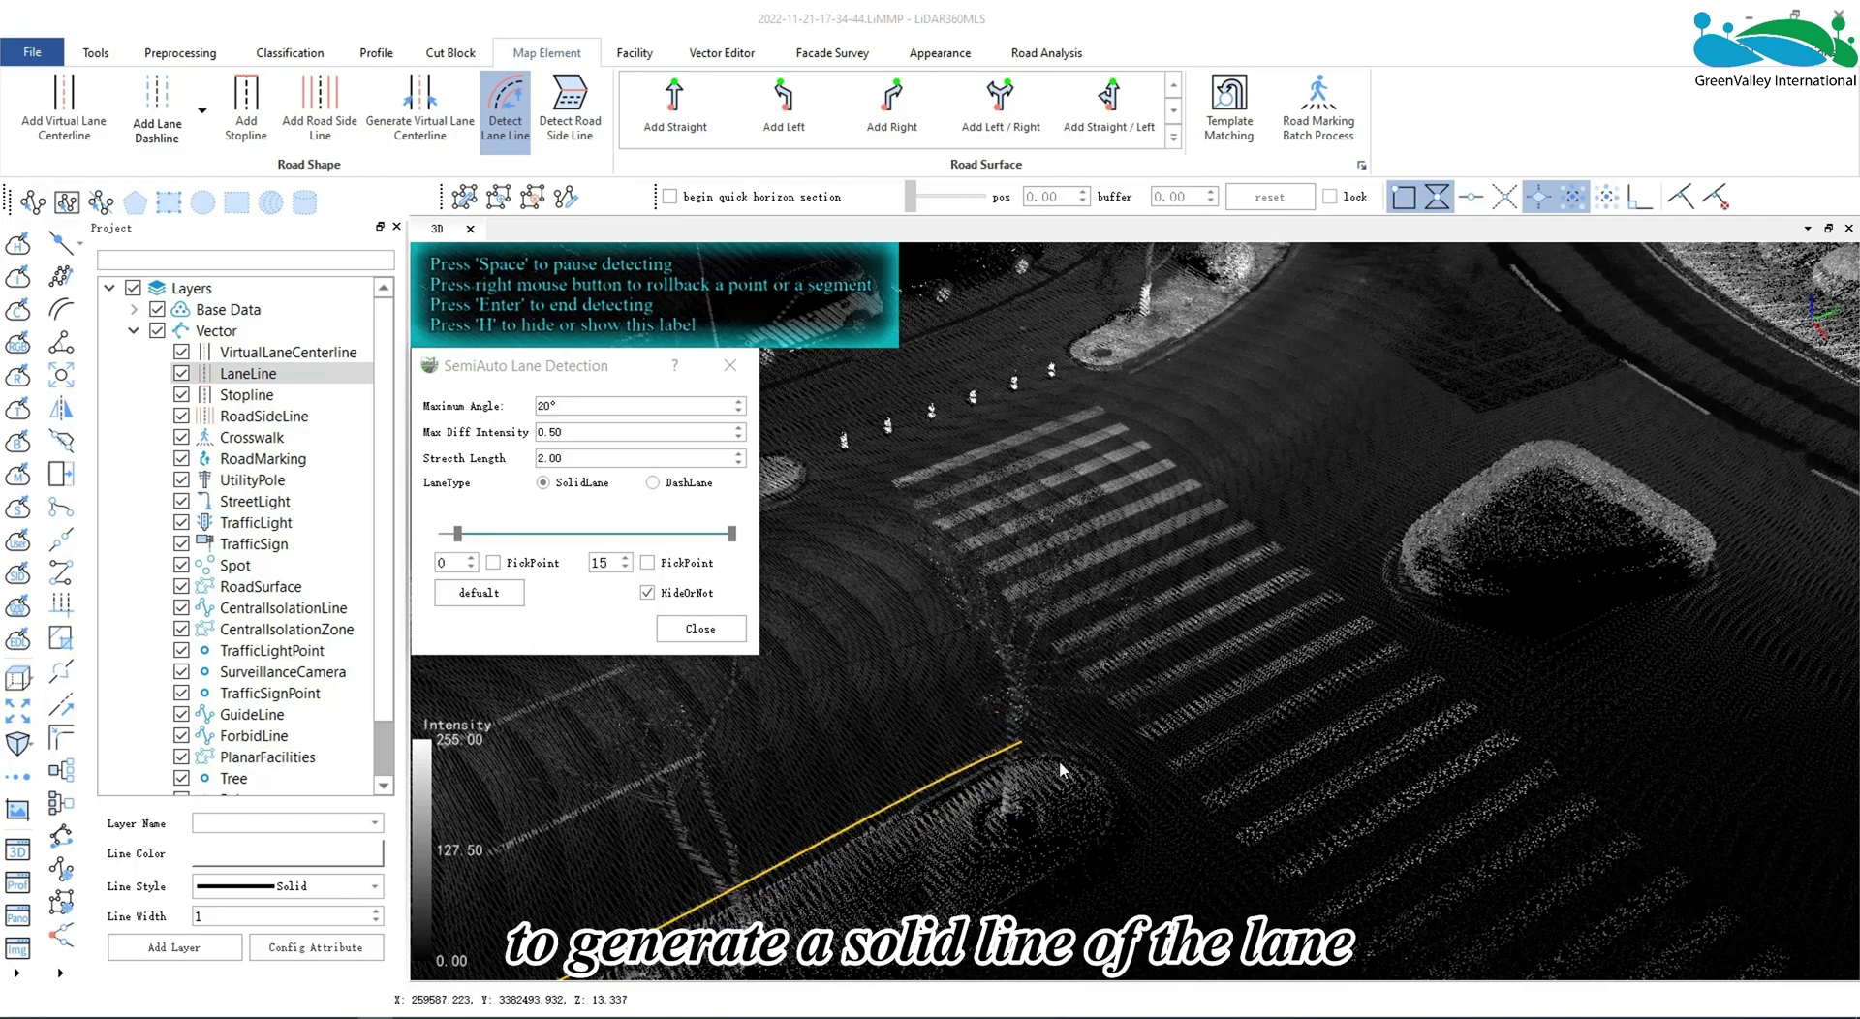
scroll(1056, 767, "down", 5)
scroll(925, 770, "up", 2)
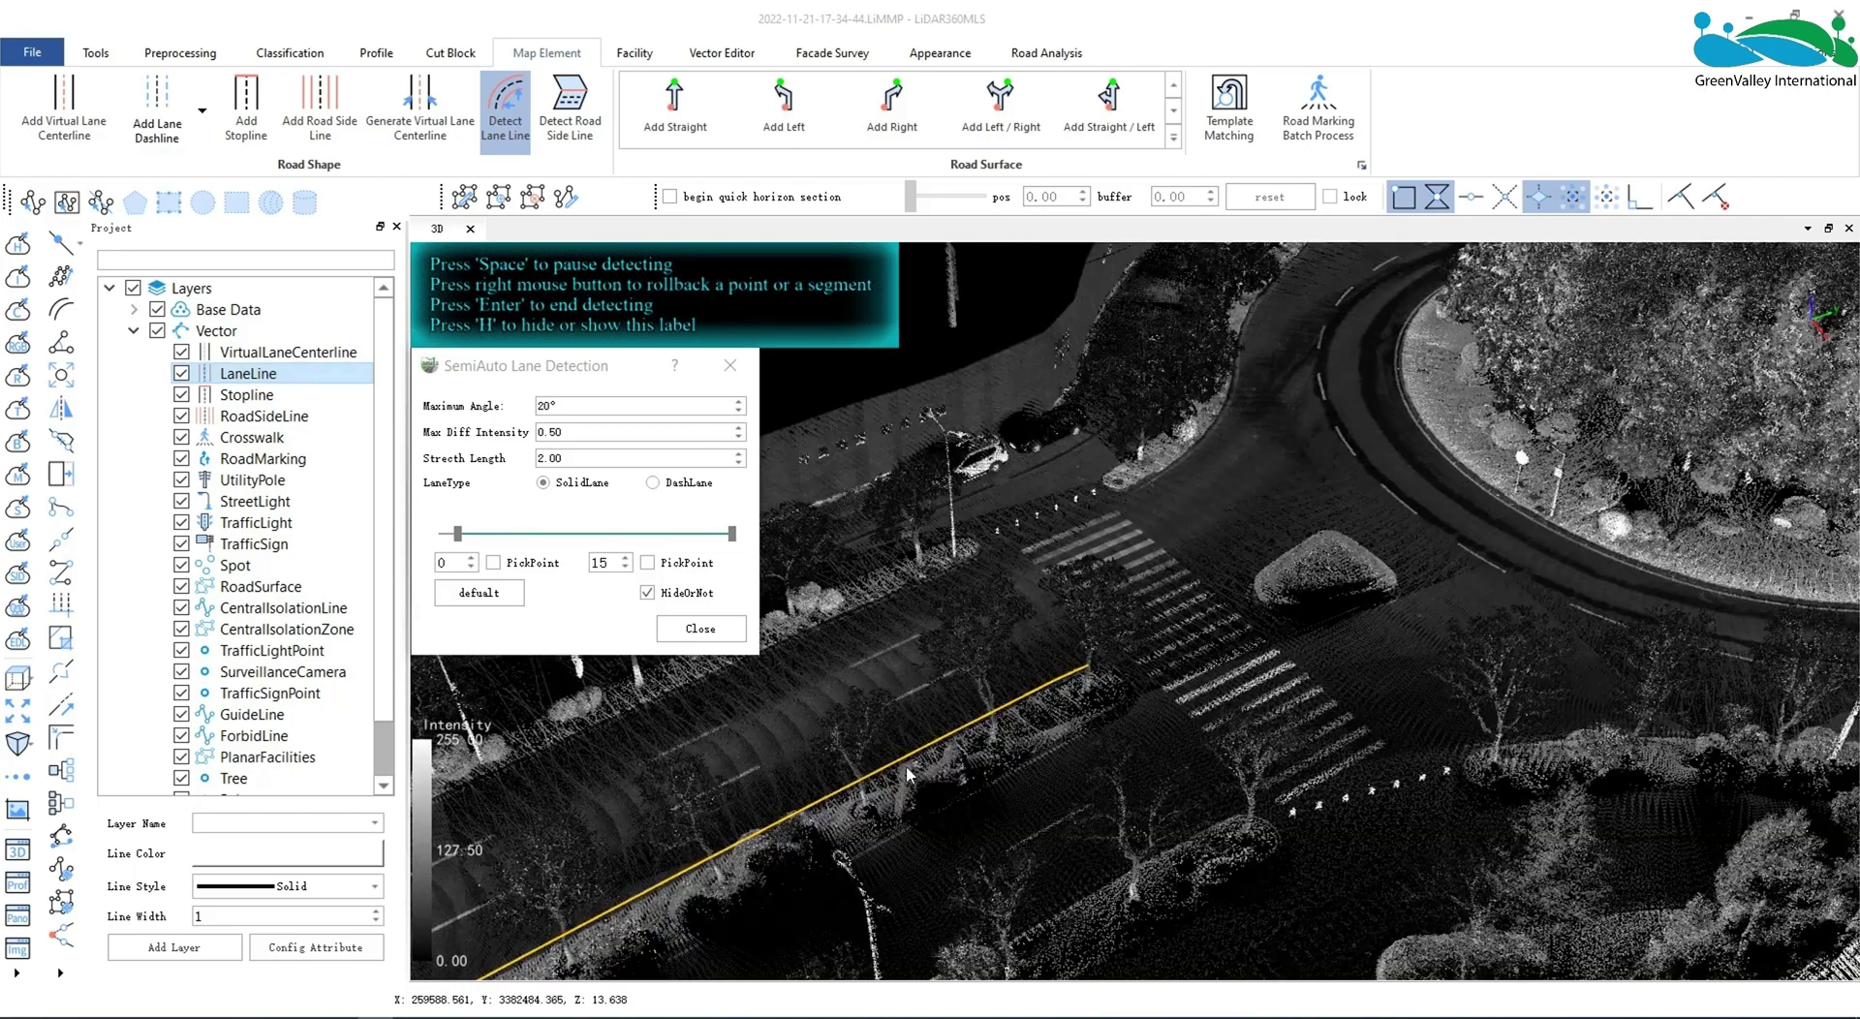
Open the LaneLine layer's attribute table and locate the solid line's record in the 3D view
right_click(236, 380)
left_click(296, 480)
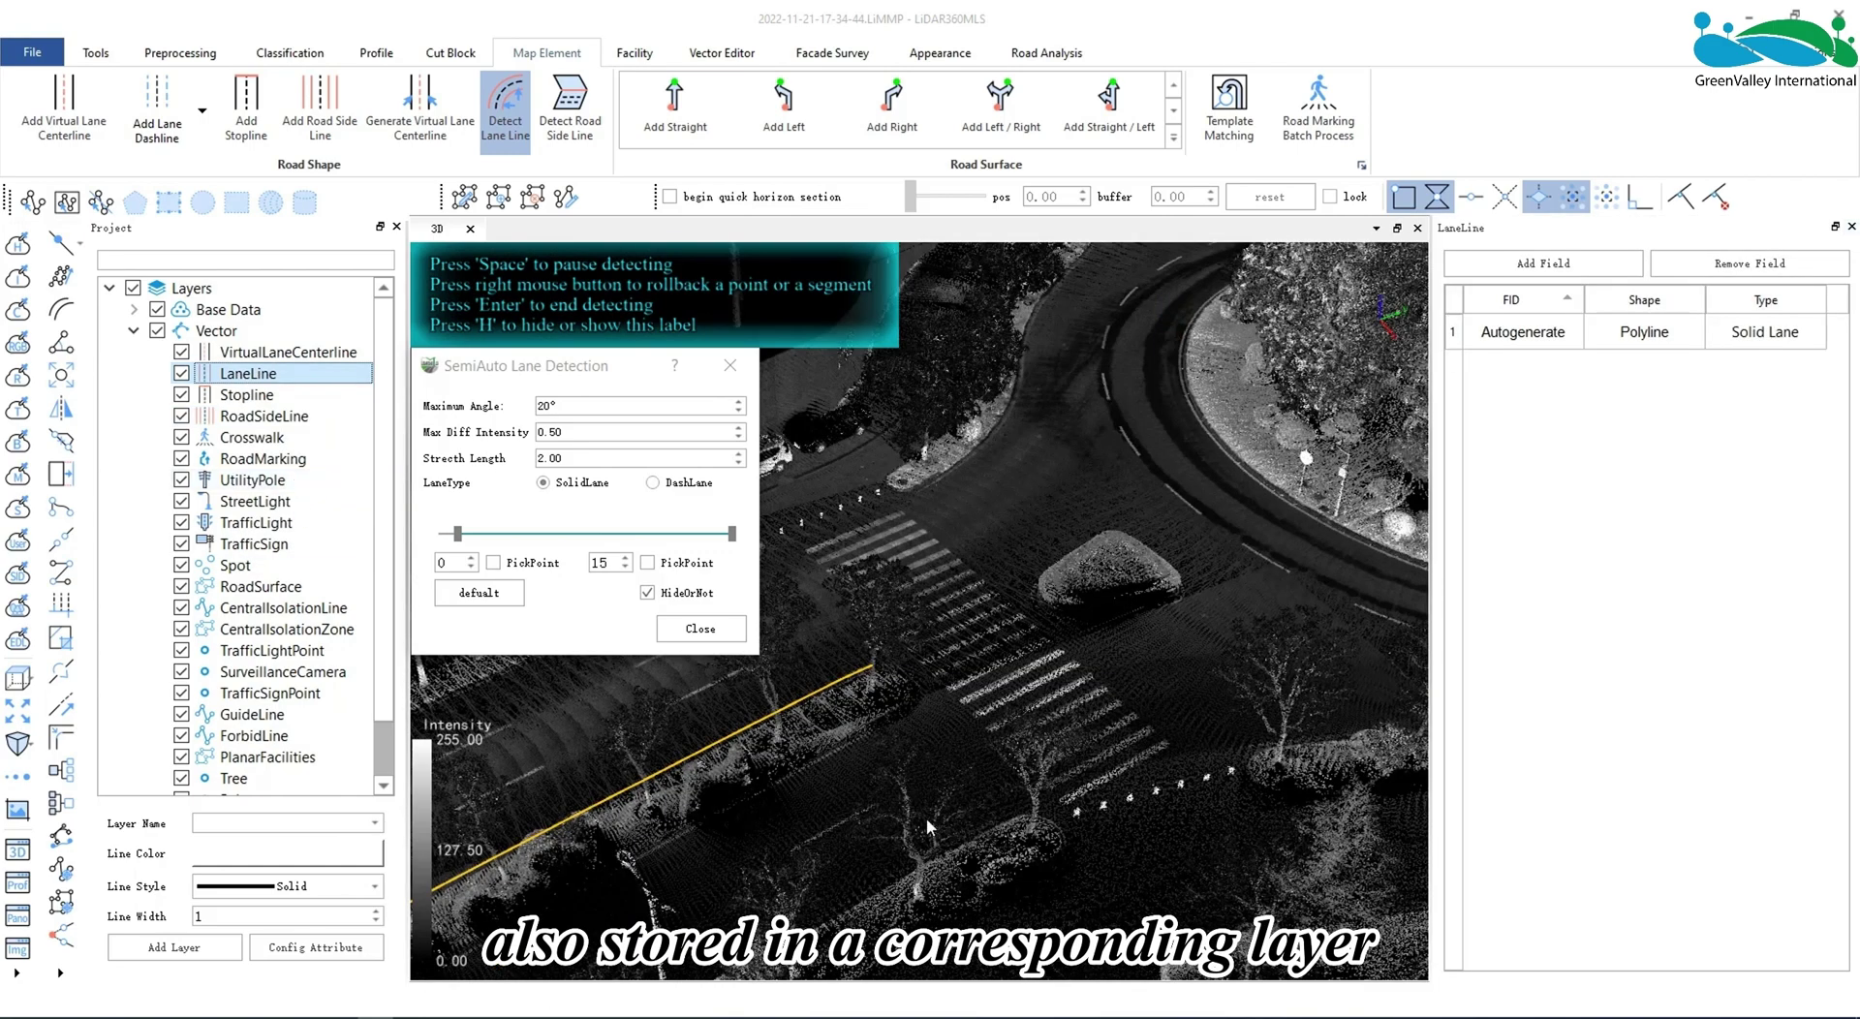
double_click(1452, 334)
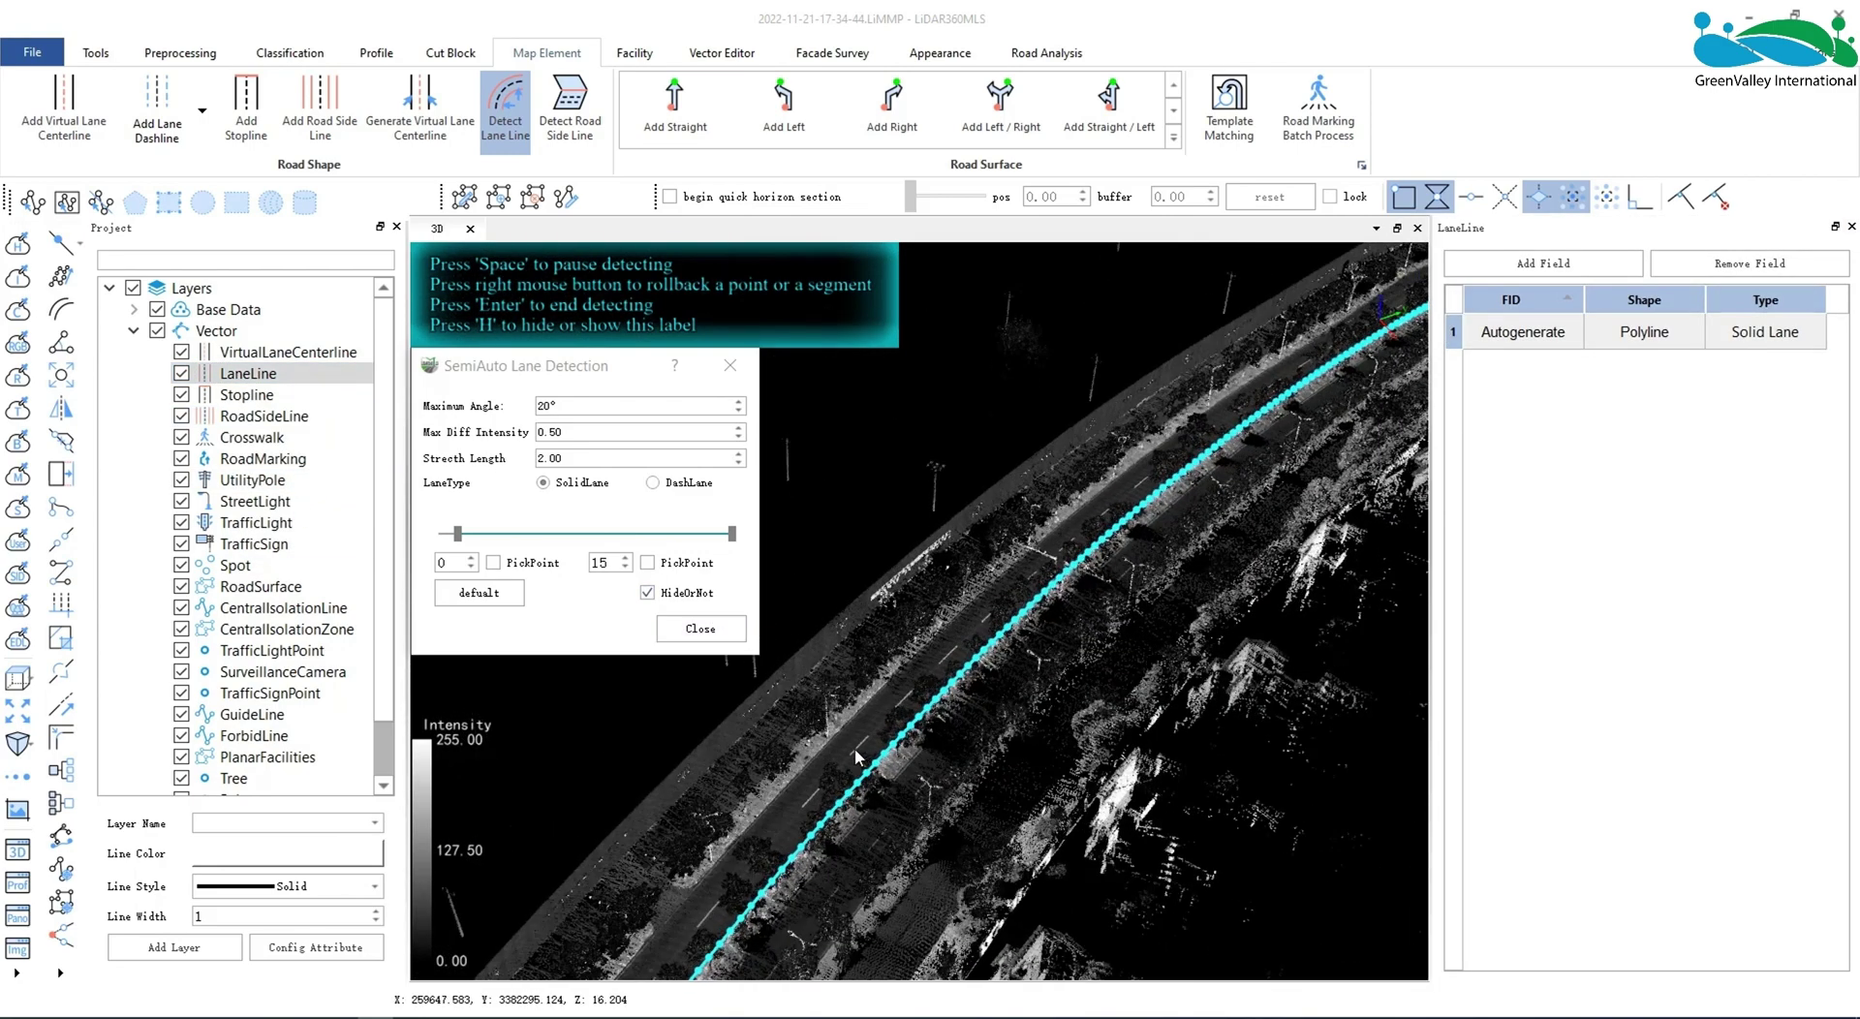
scroll(872, 761, "up", 2)
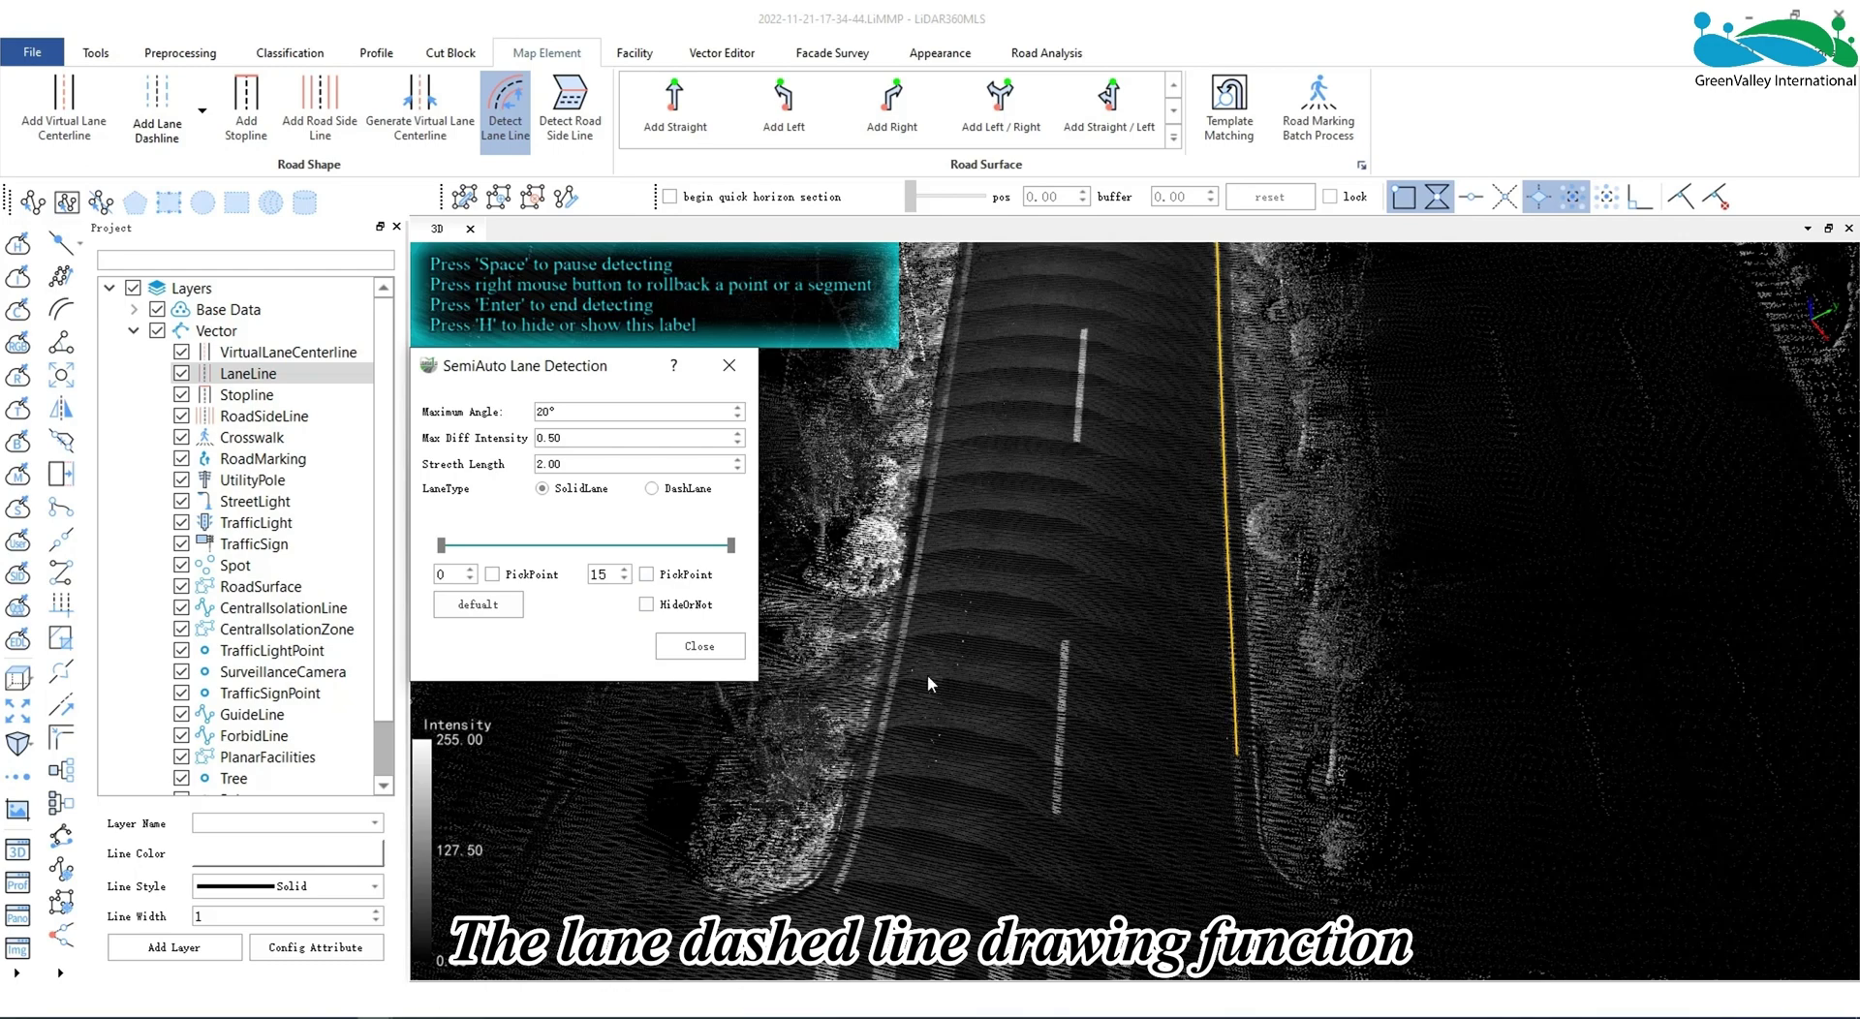
Set the lane type to DashLane with a dash length of 5.00, and pick both ends of the first dash to start detection
left_click(652, 489)
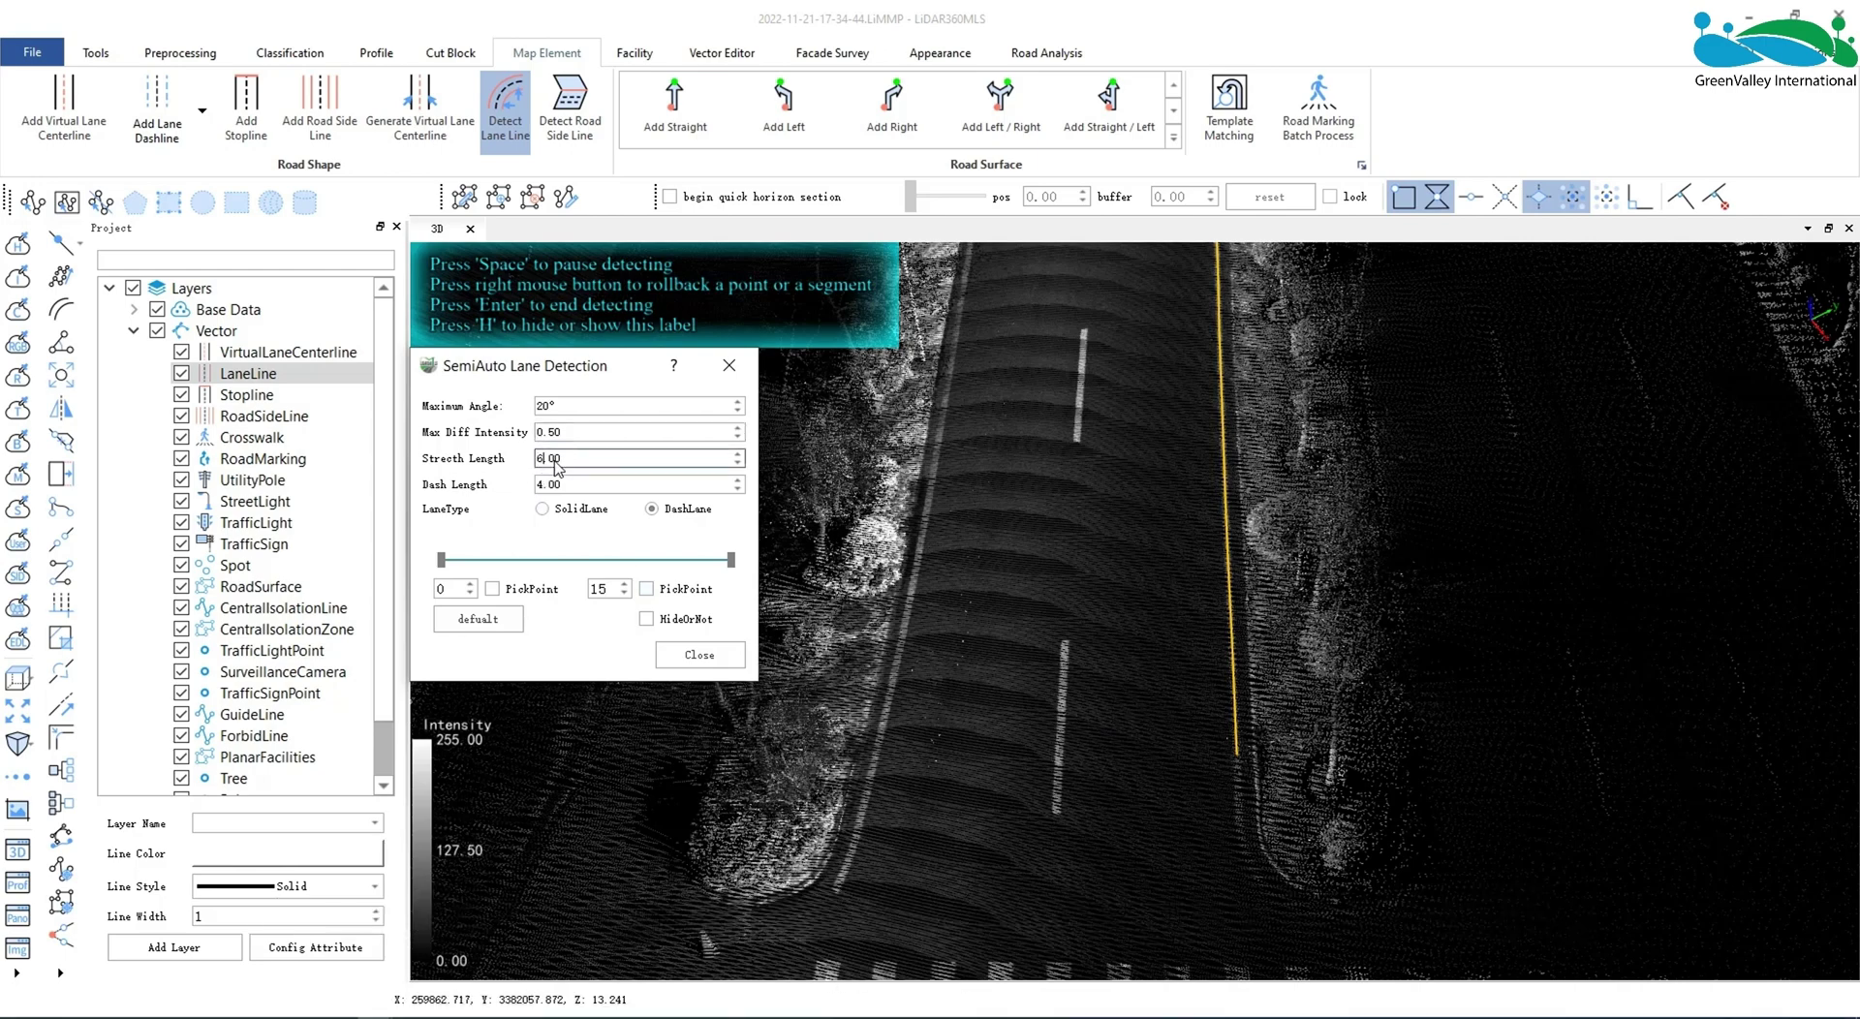
left_click(542, 491)
key("BackSpace")
type("5")
left_click(1056, 809)
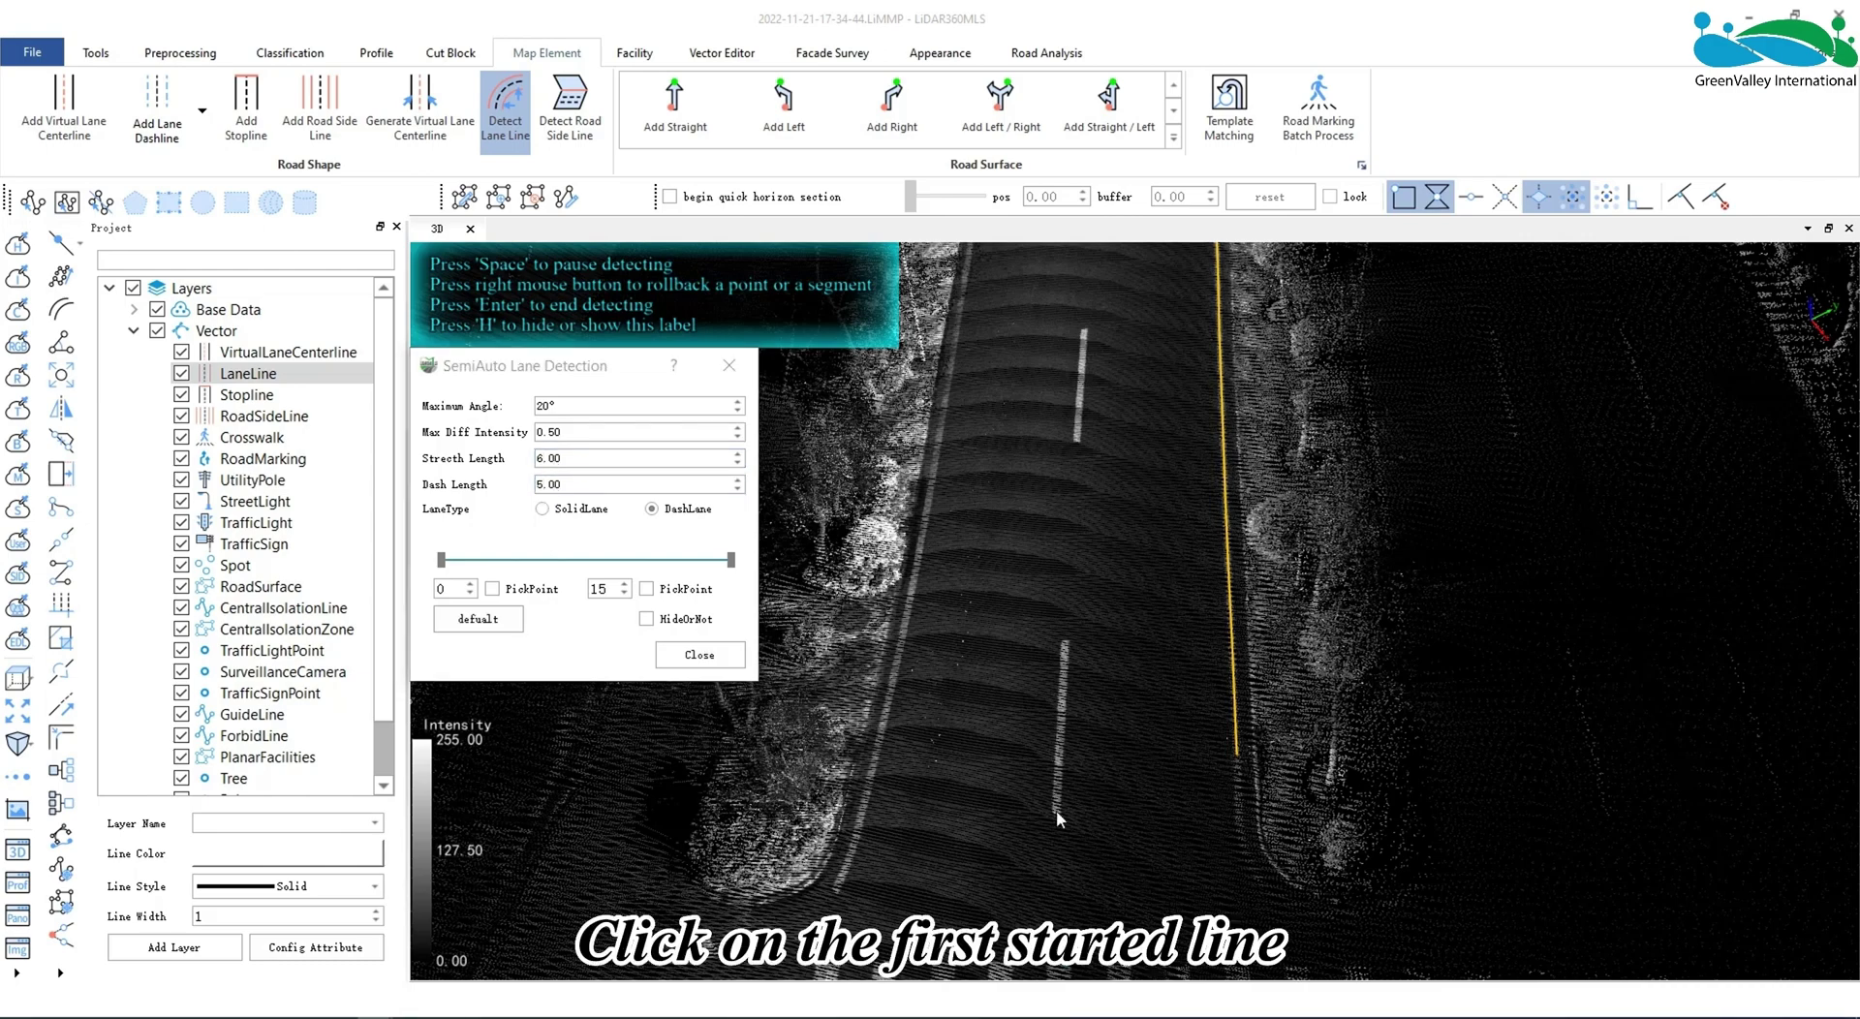
left_click(1061, 641)
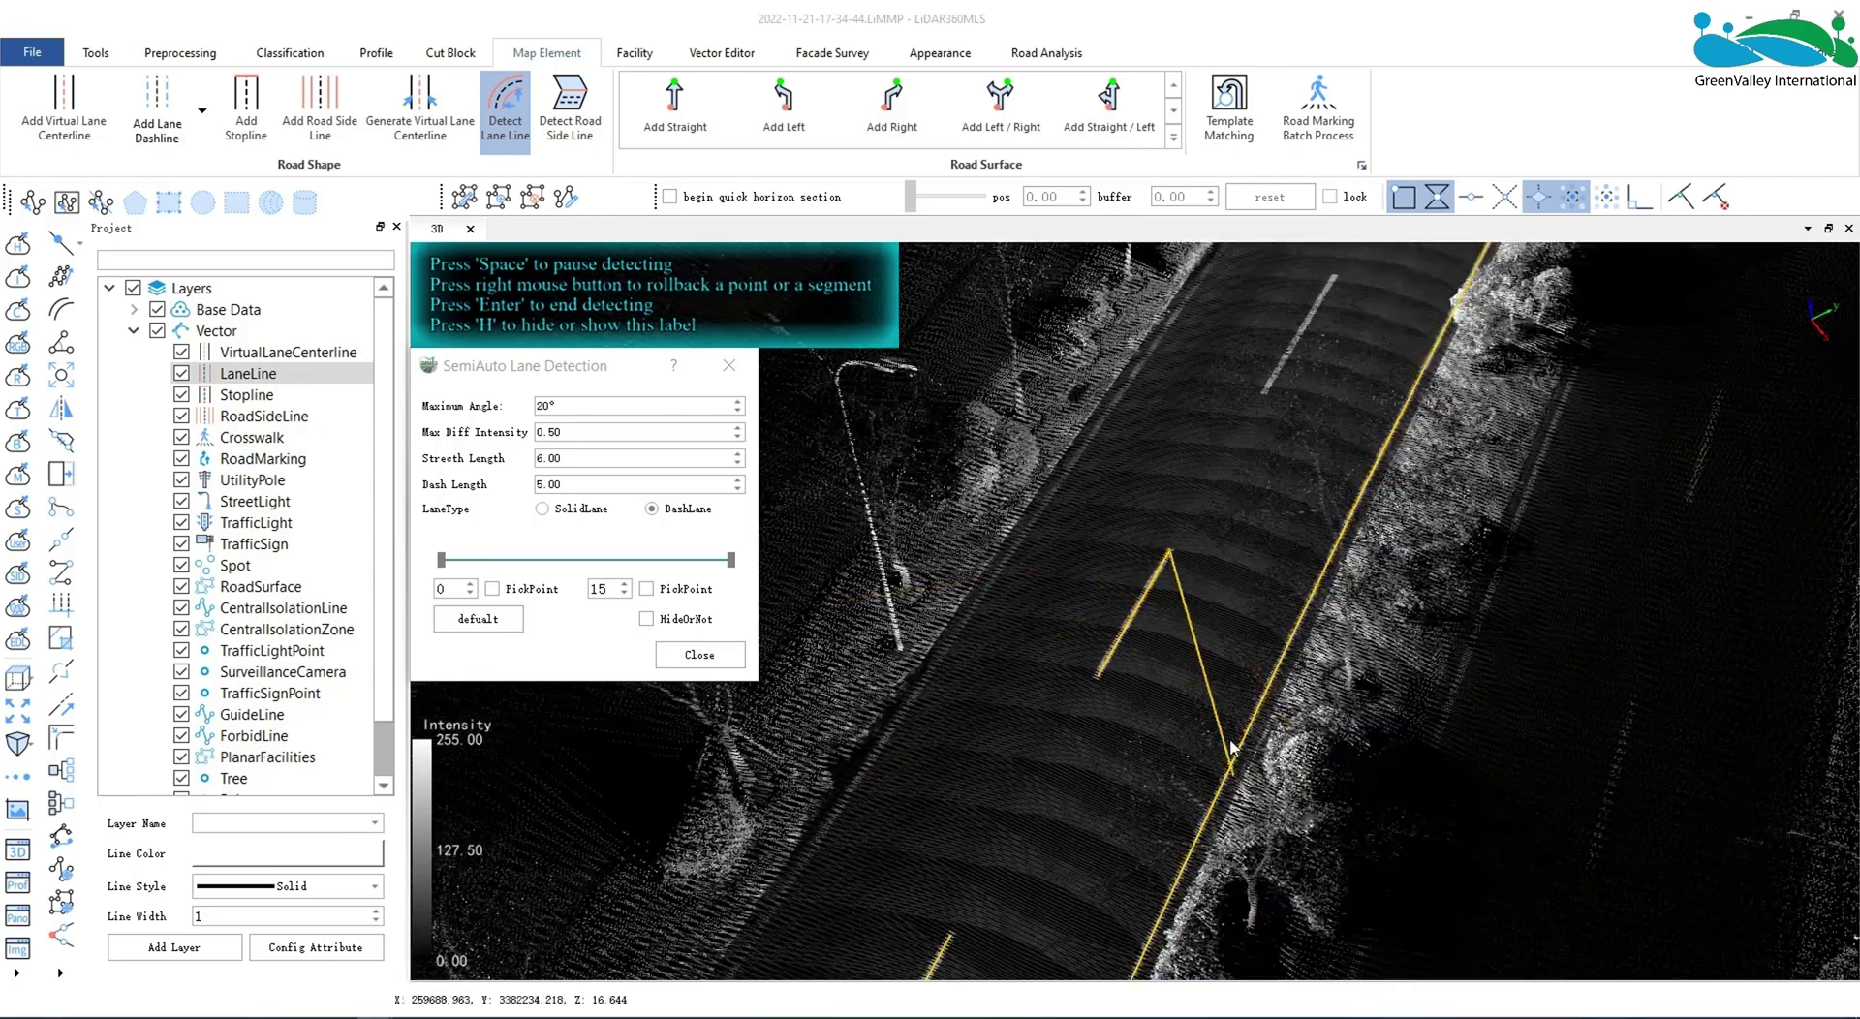
Roll back the wrongly detected dash segment and pick the ends of the next dash to continue the dashed line detection
scroll(1218, 778, "down", 2)
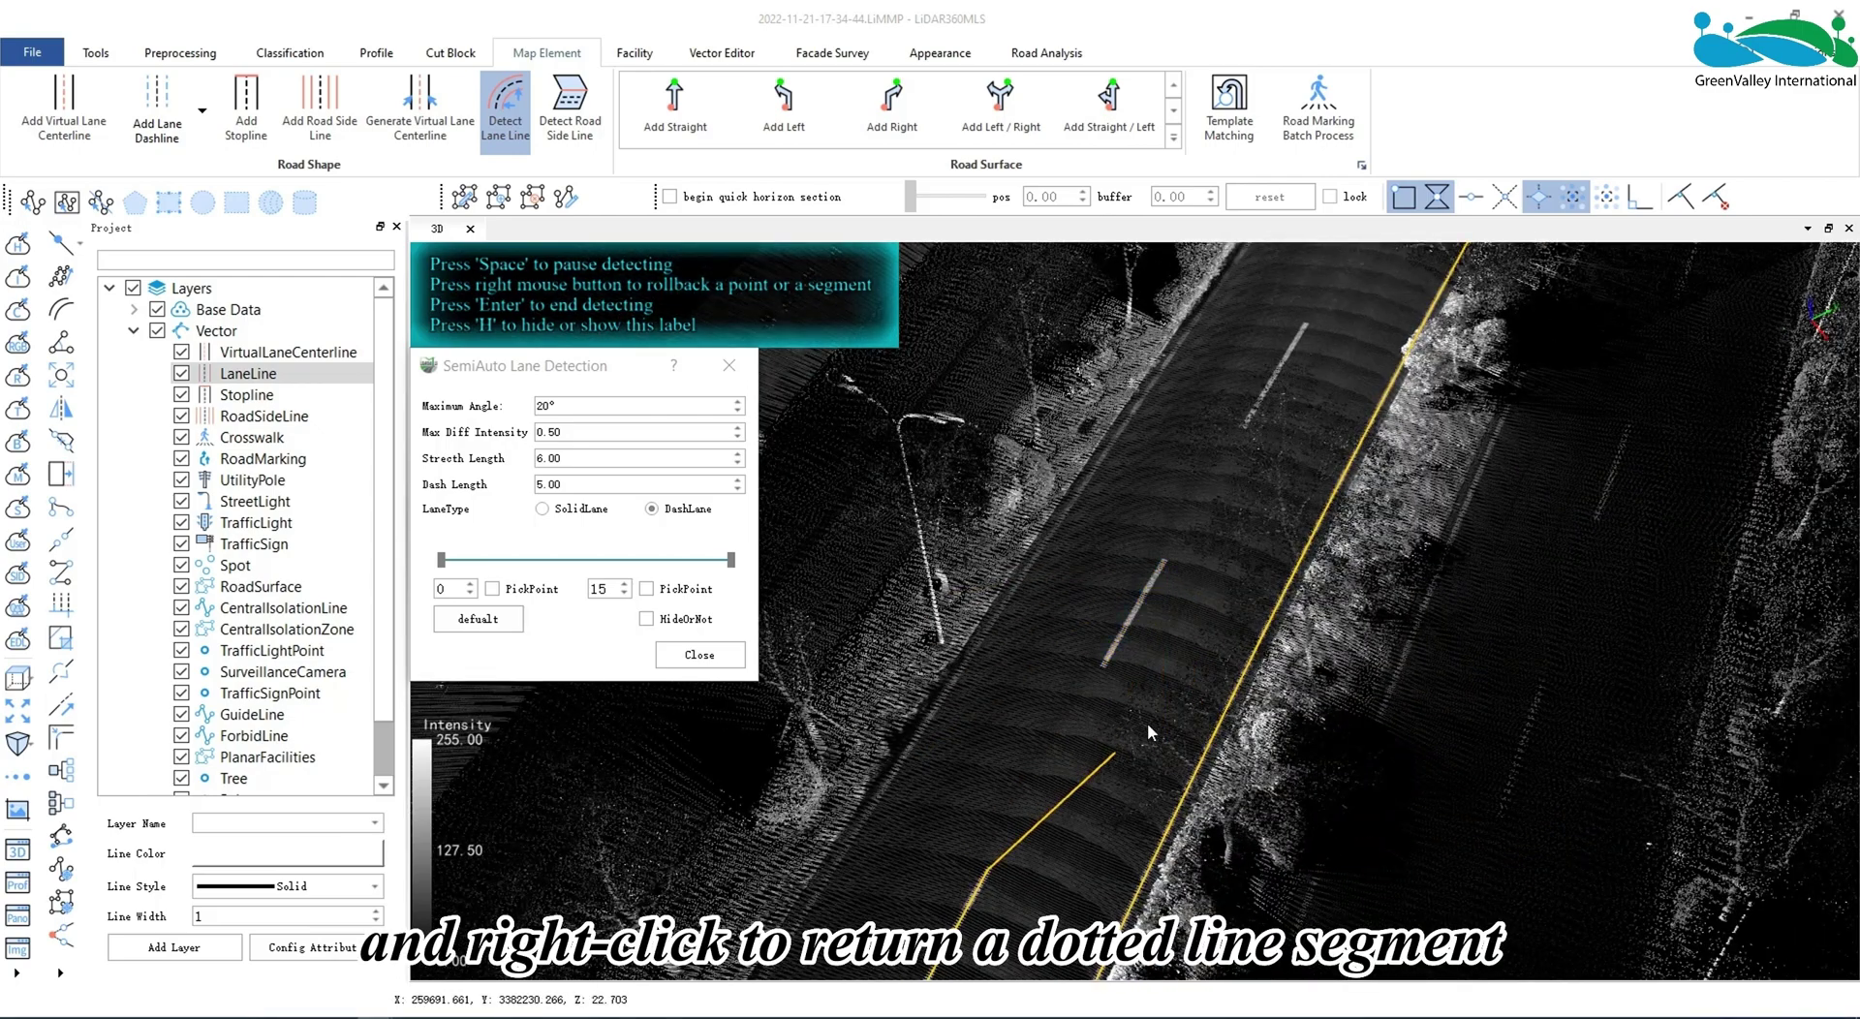
scroll(1048, 823, "down", 2)
scroll(980, 845, "up", 1)
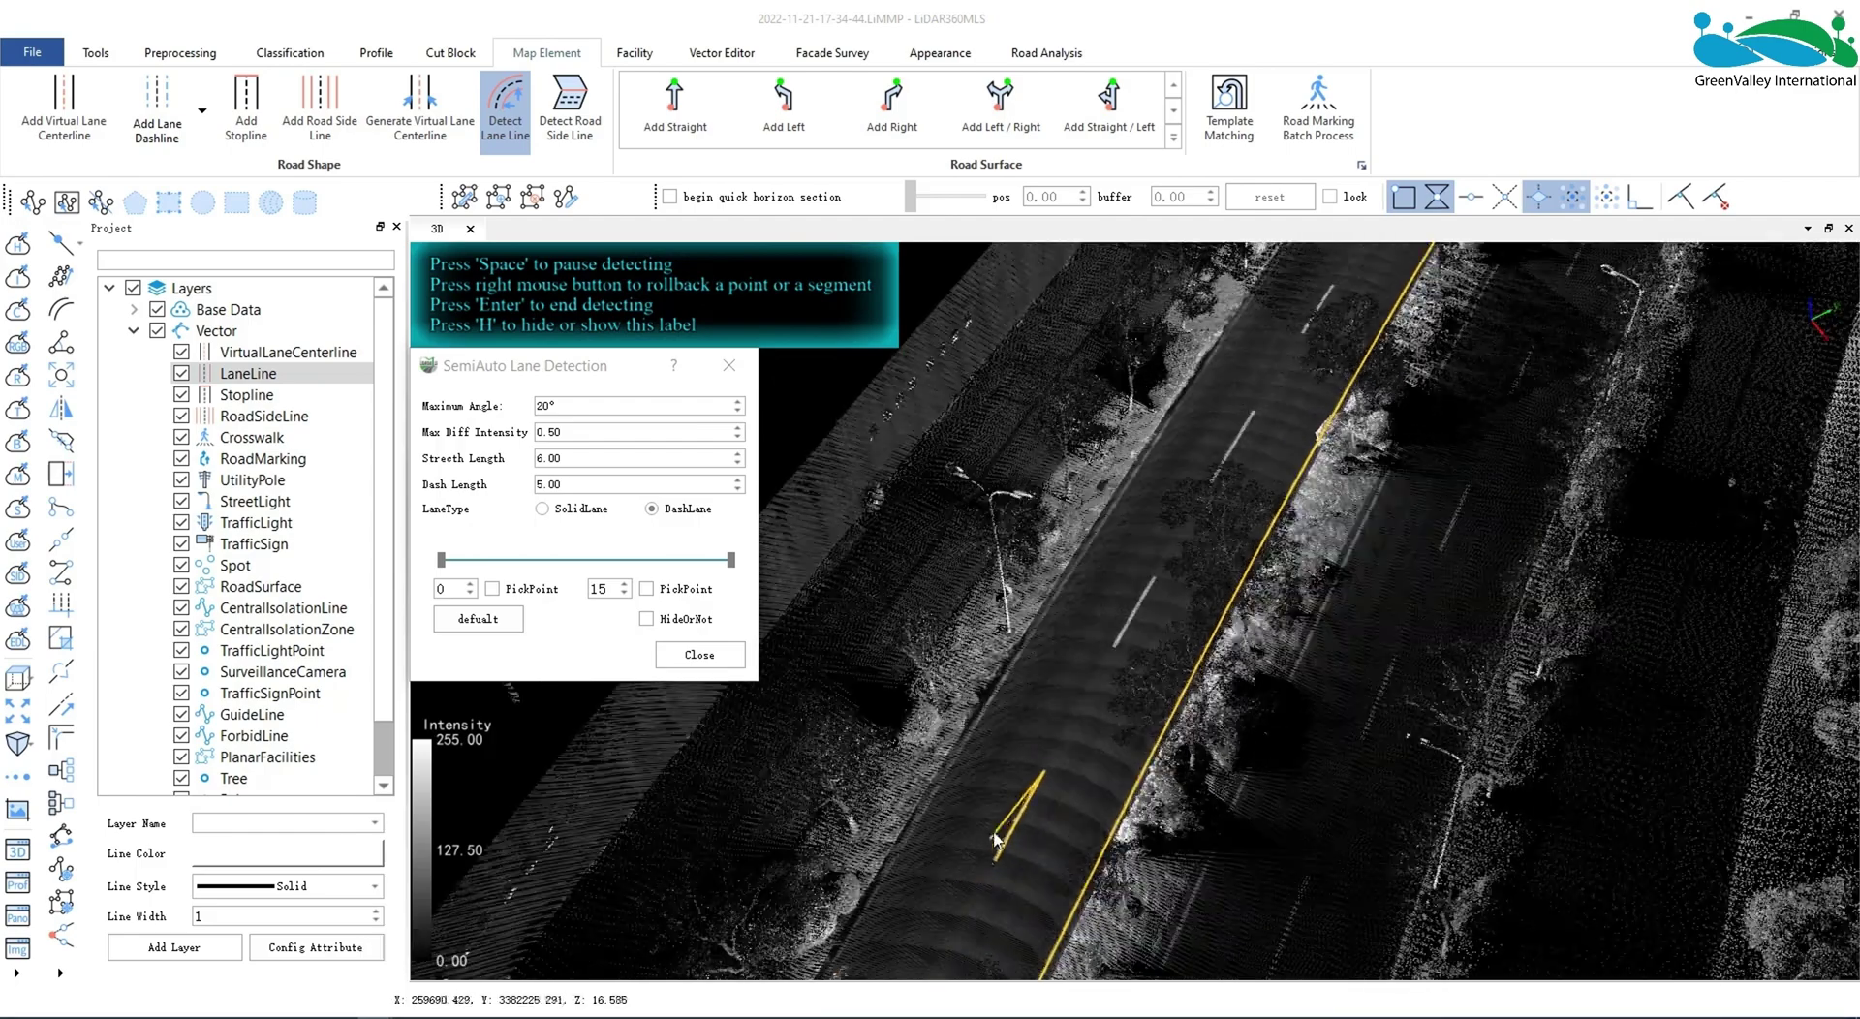
scroll(993, 835, "up", 5)
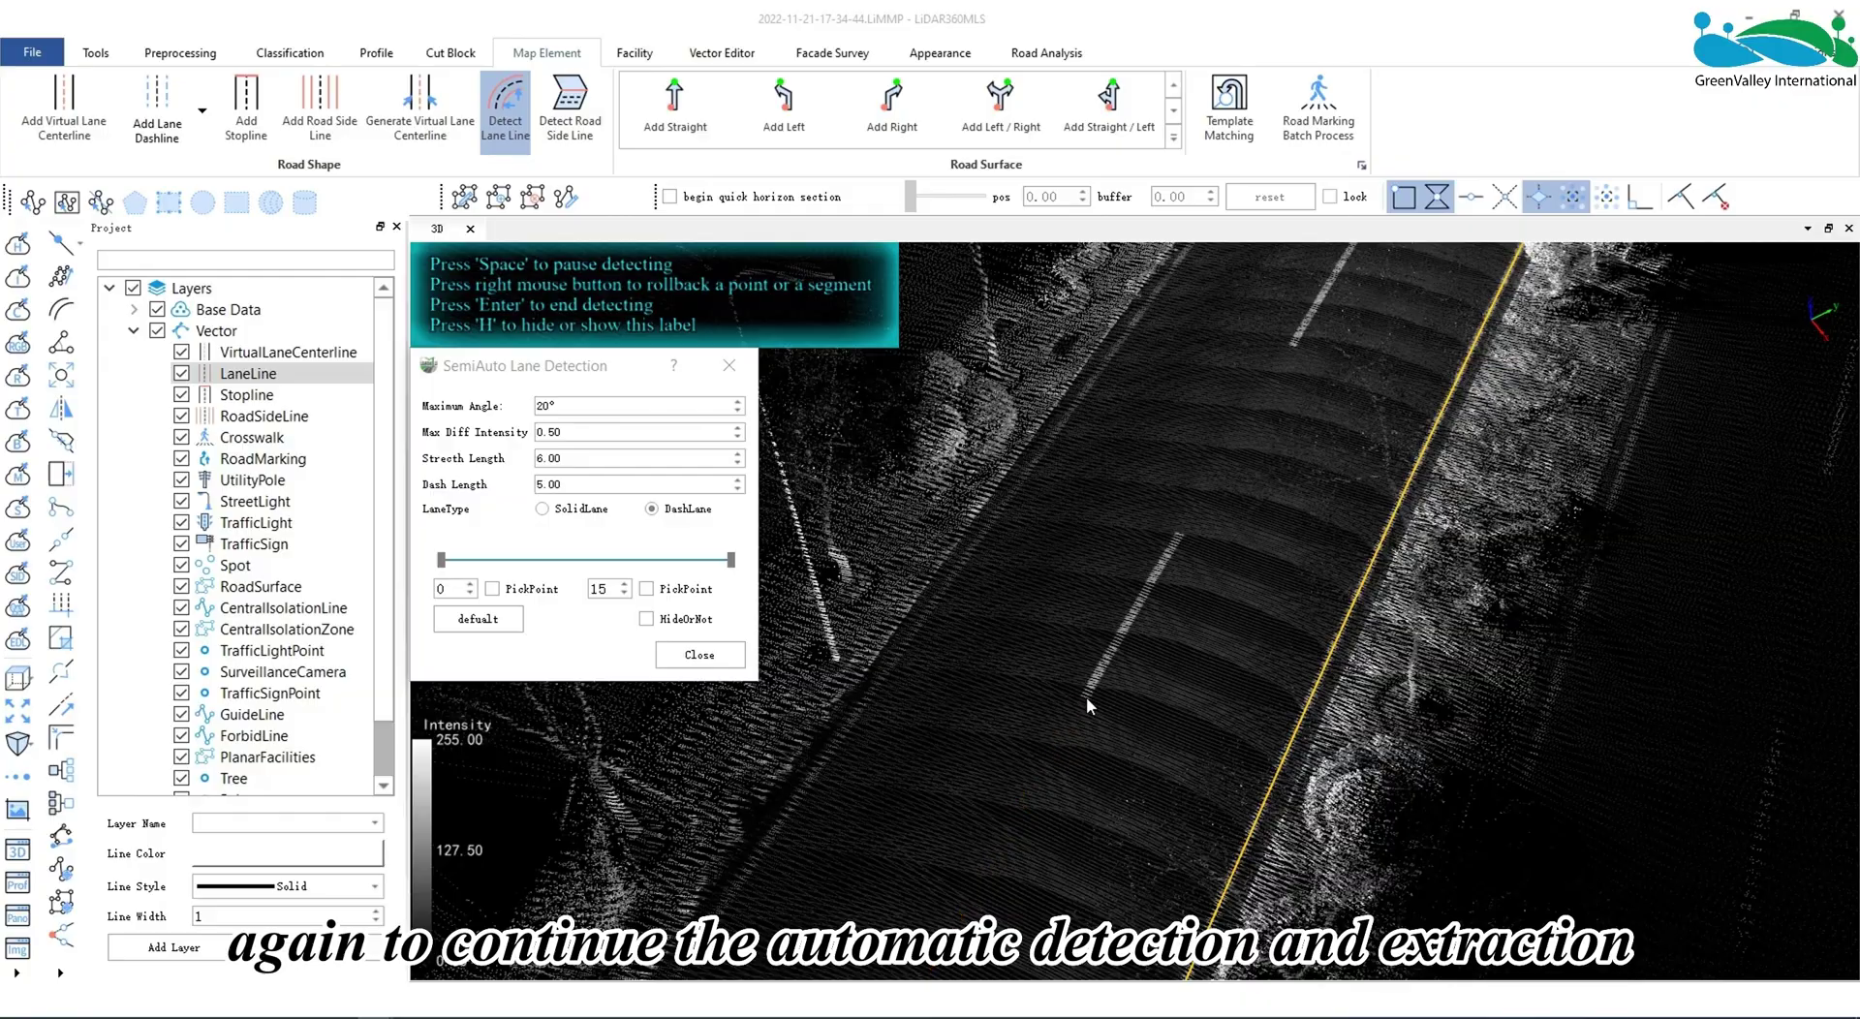
left_click(1177, 534)
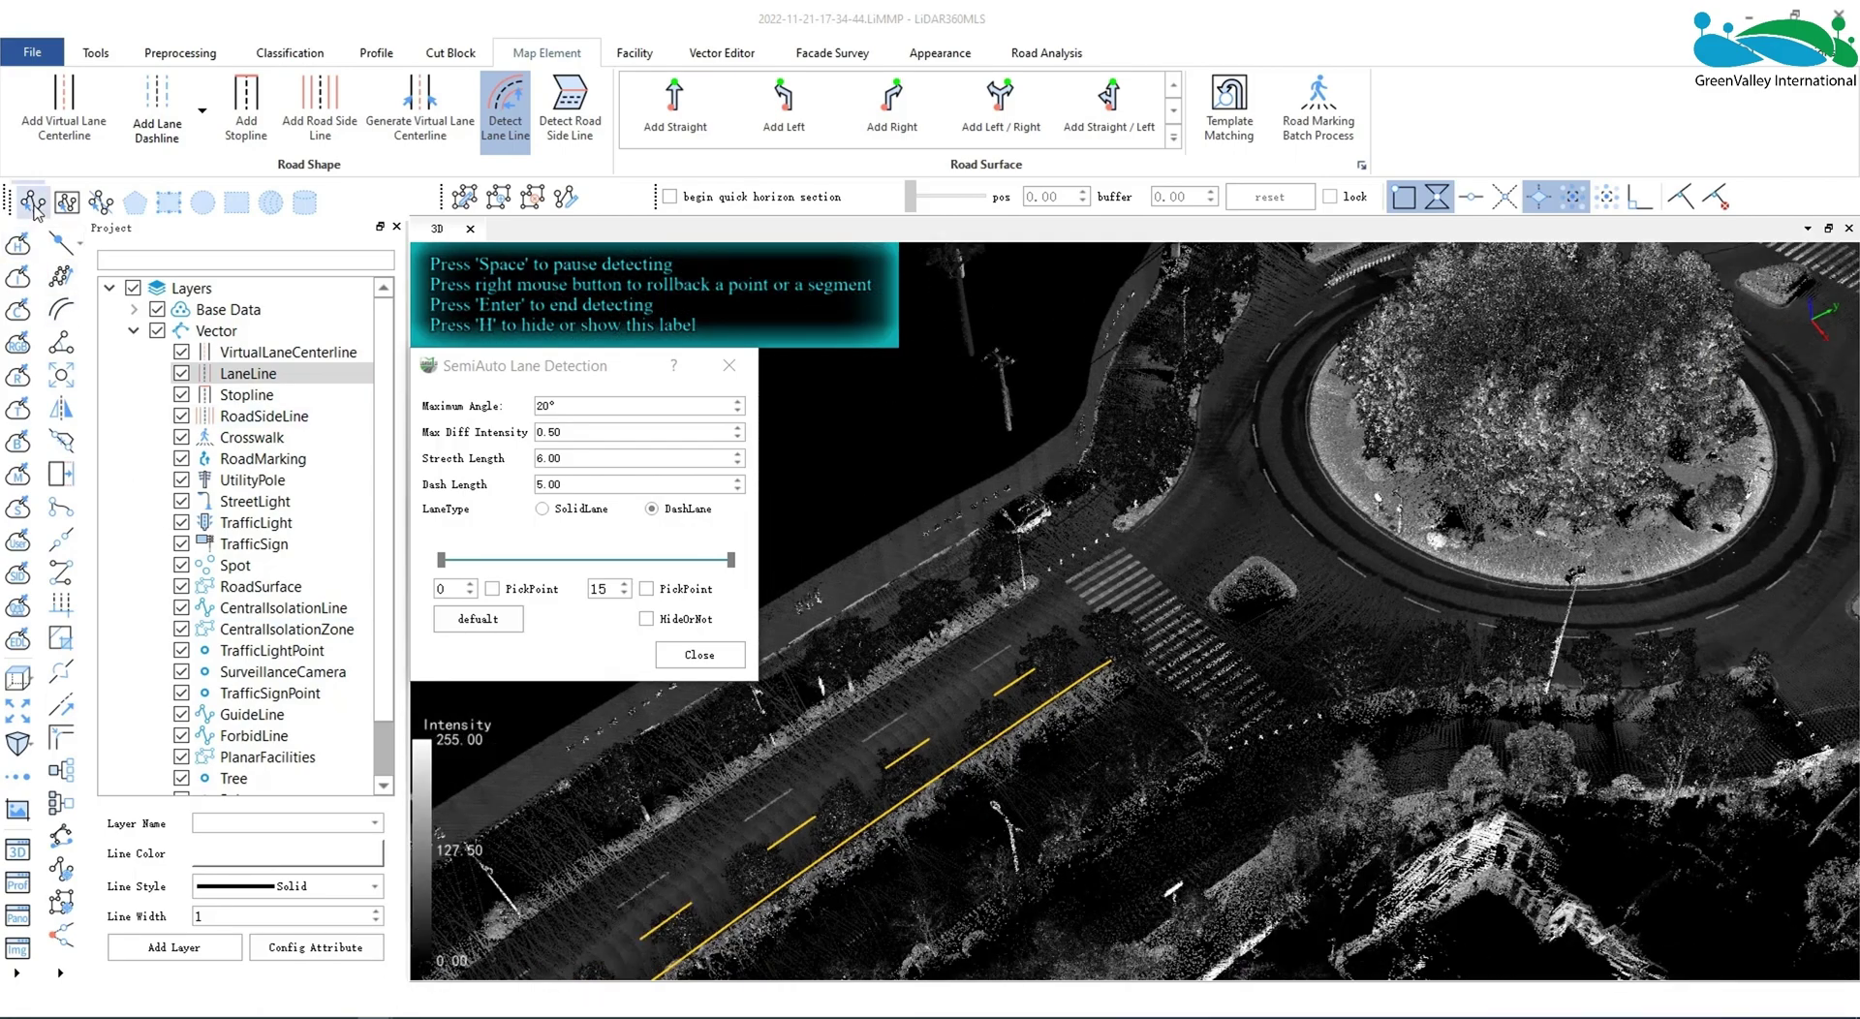
End the detection to generate the dashed lane line, and select one of its dashes near the roundabout
key("Return")
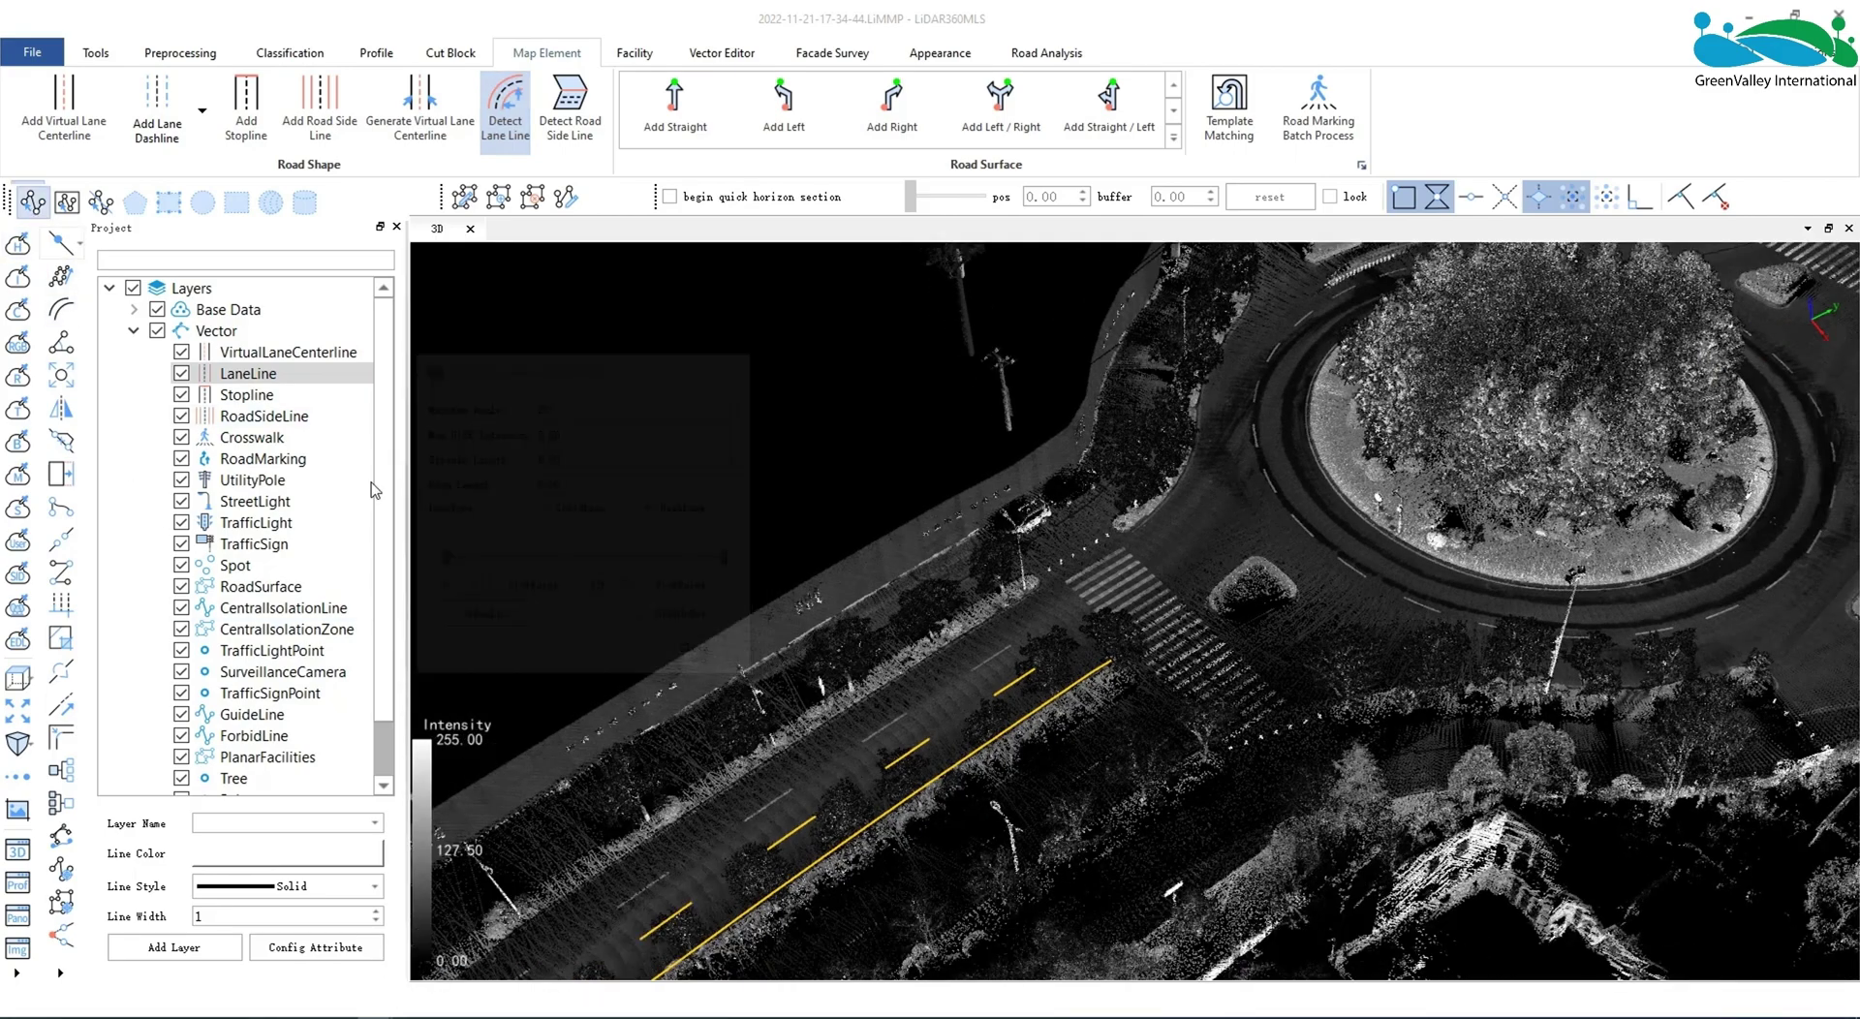
left_click(913, 752)
left_click(911, 744)
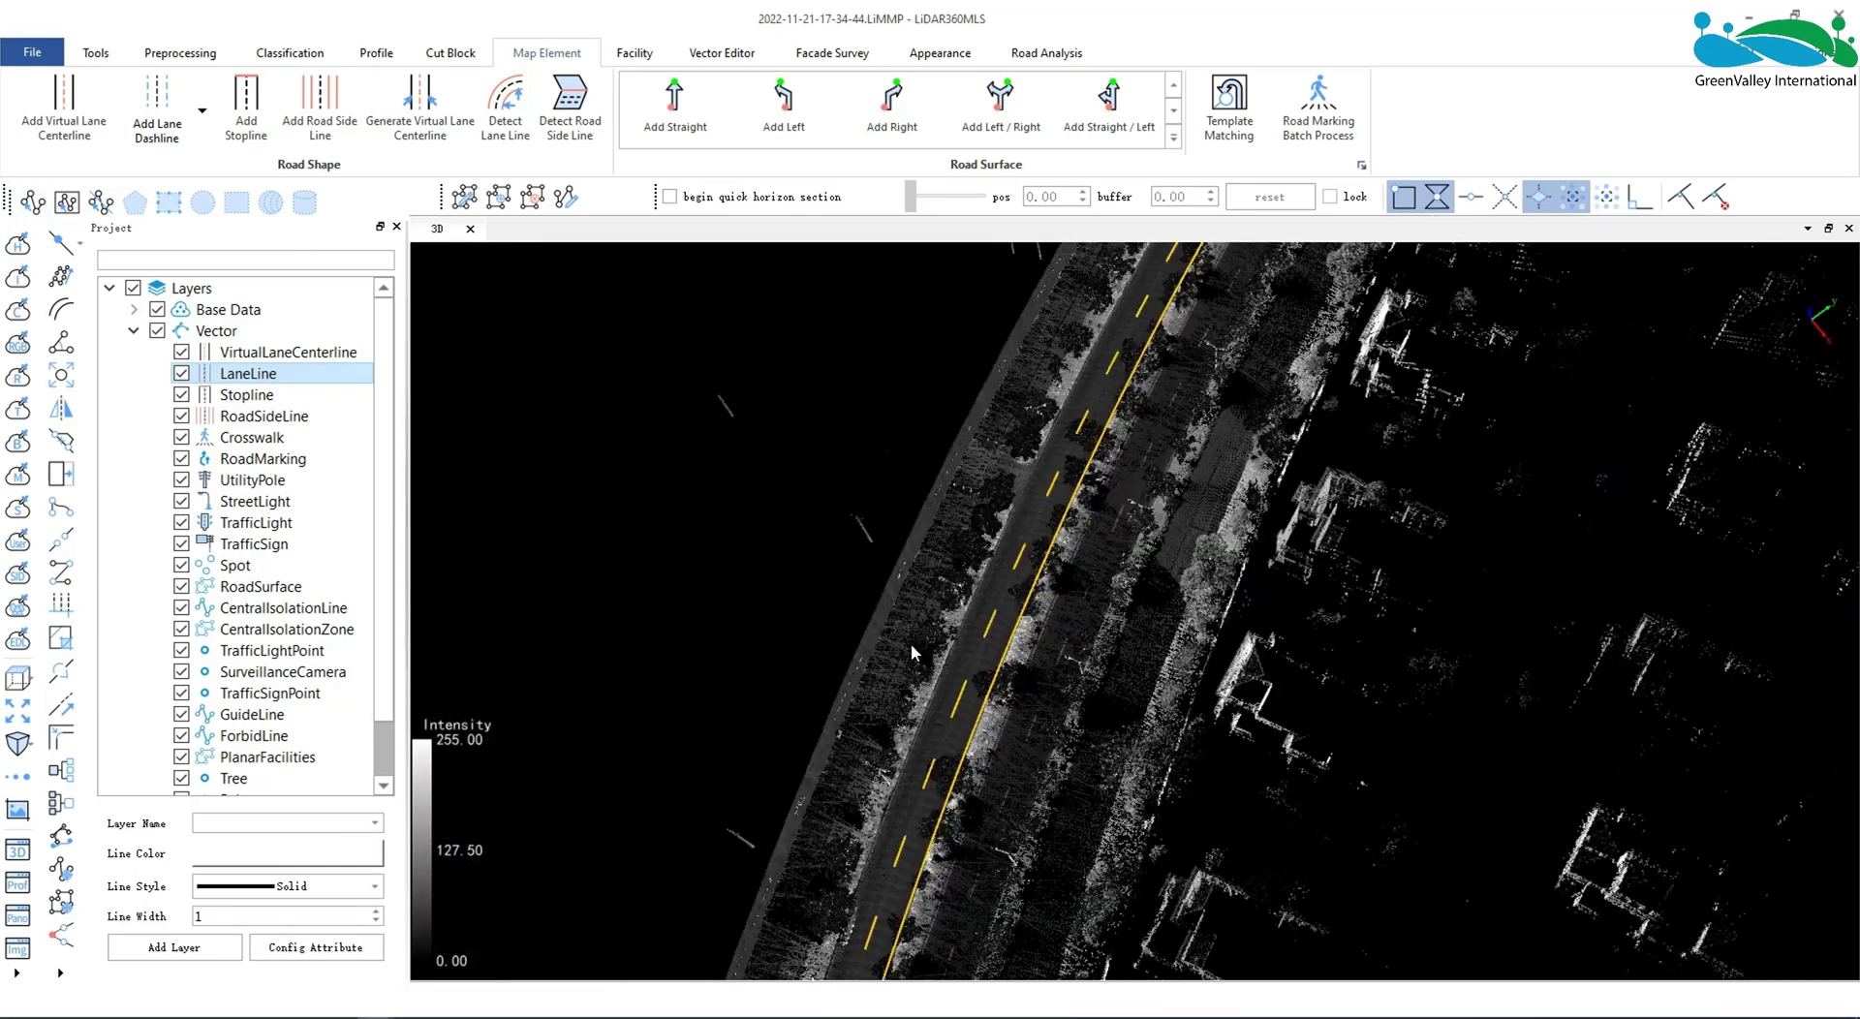
Open the LaneLine attribute table, highlight the dashed line's record in the 3D view, and close the table
right_click(256, 373)
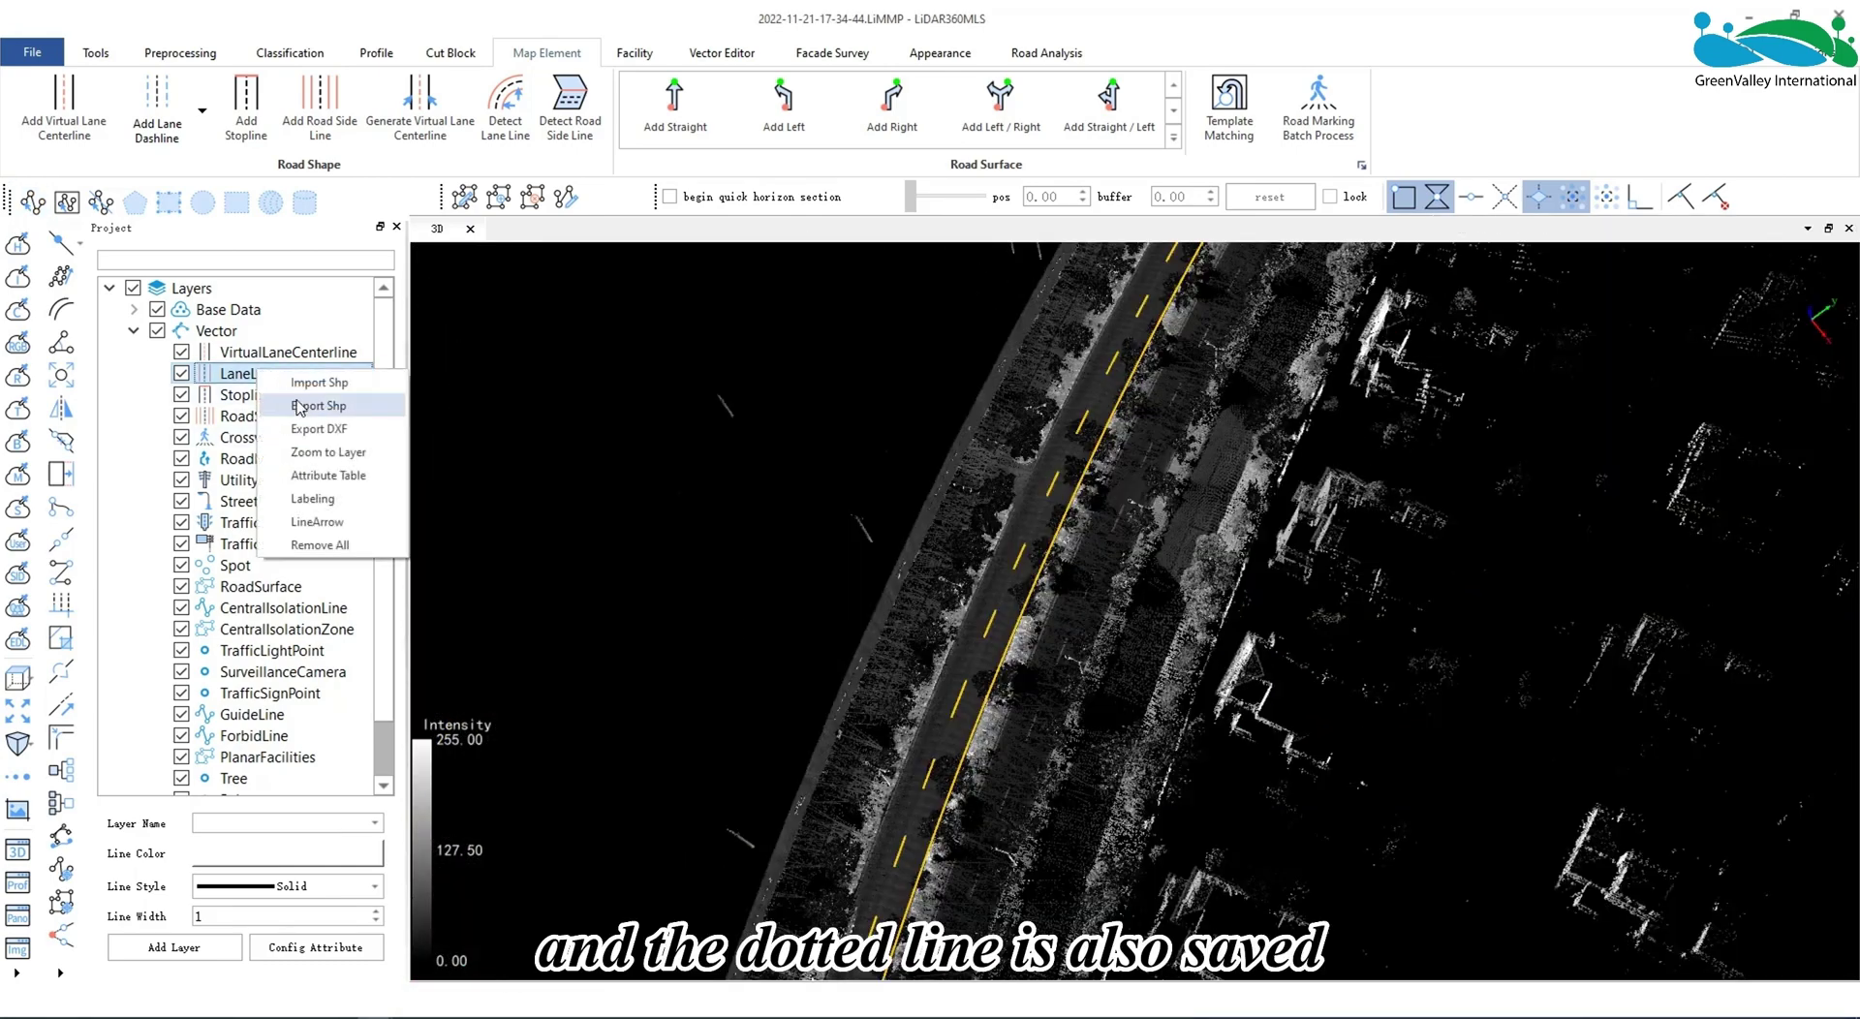
left_click(320, 475)
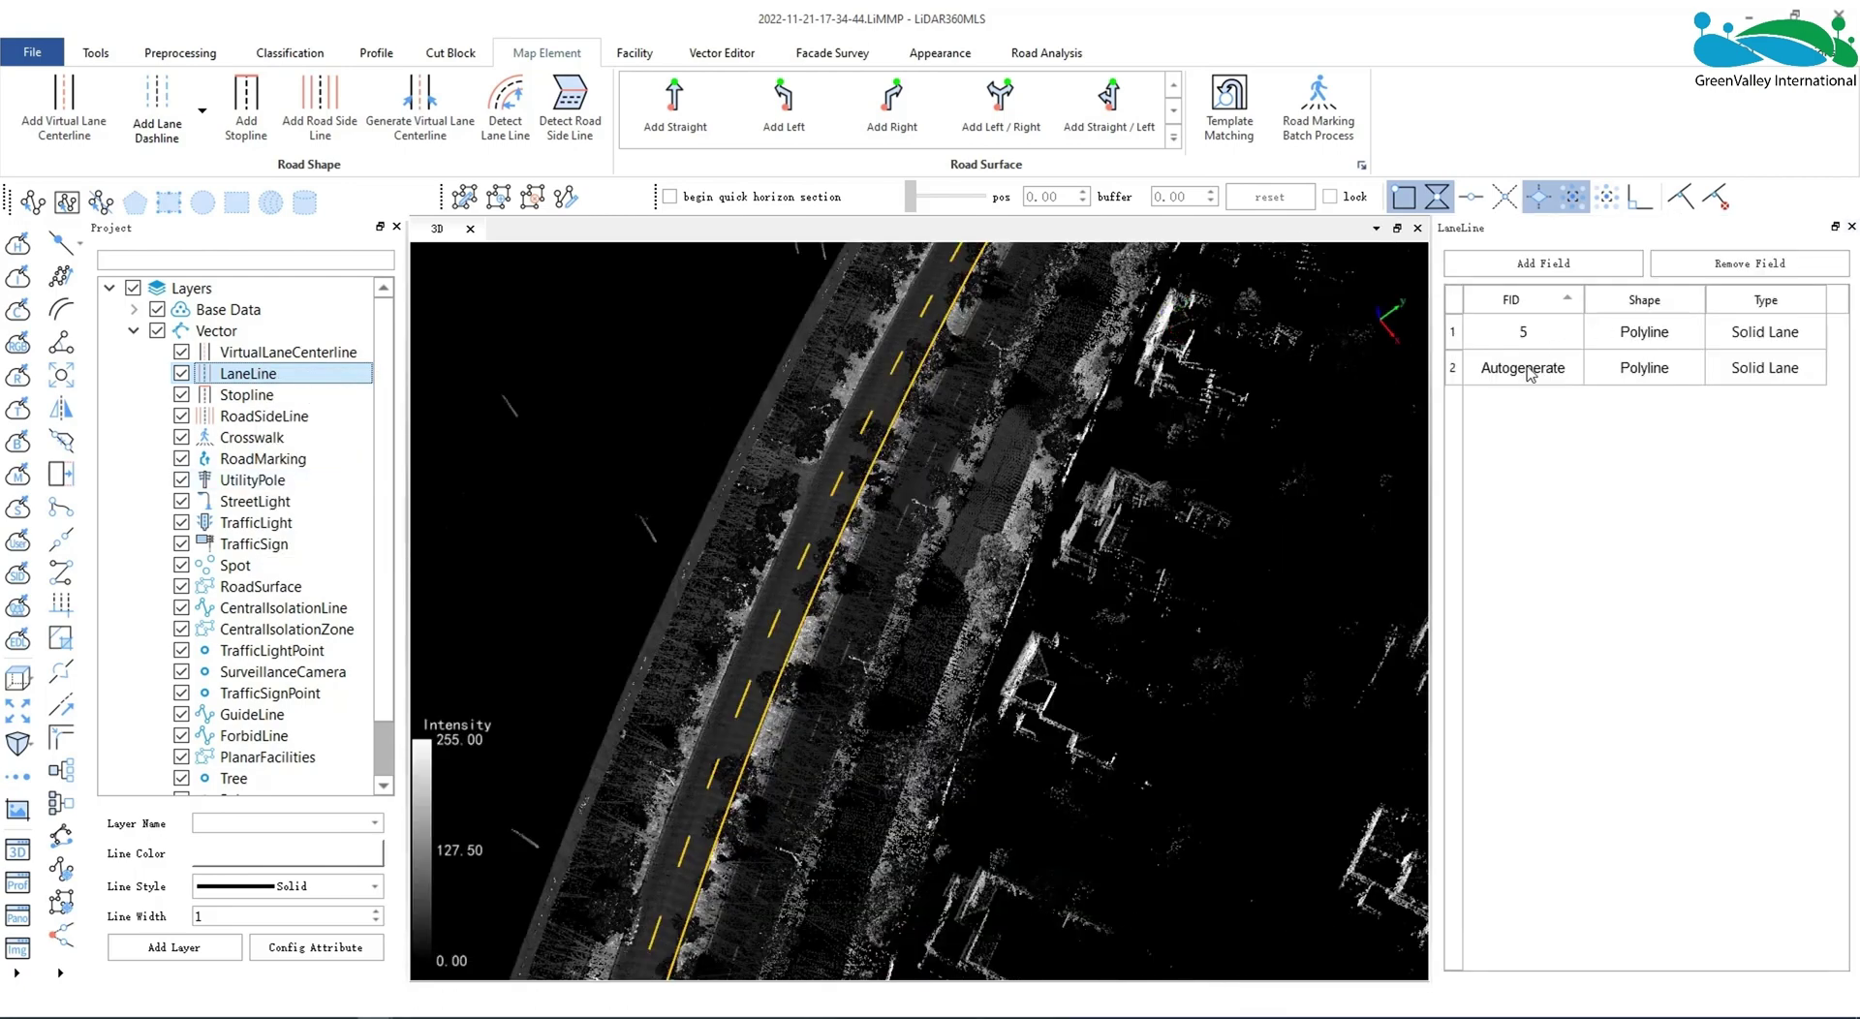
left_click(1454, 370)
scroll(560, 480, "down", 3)
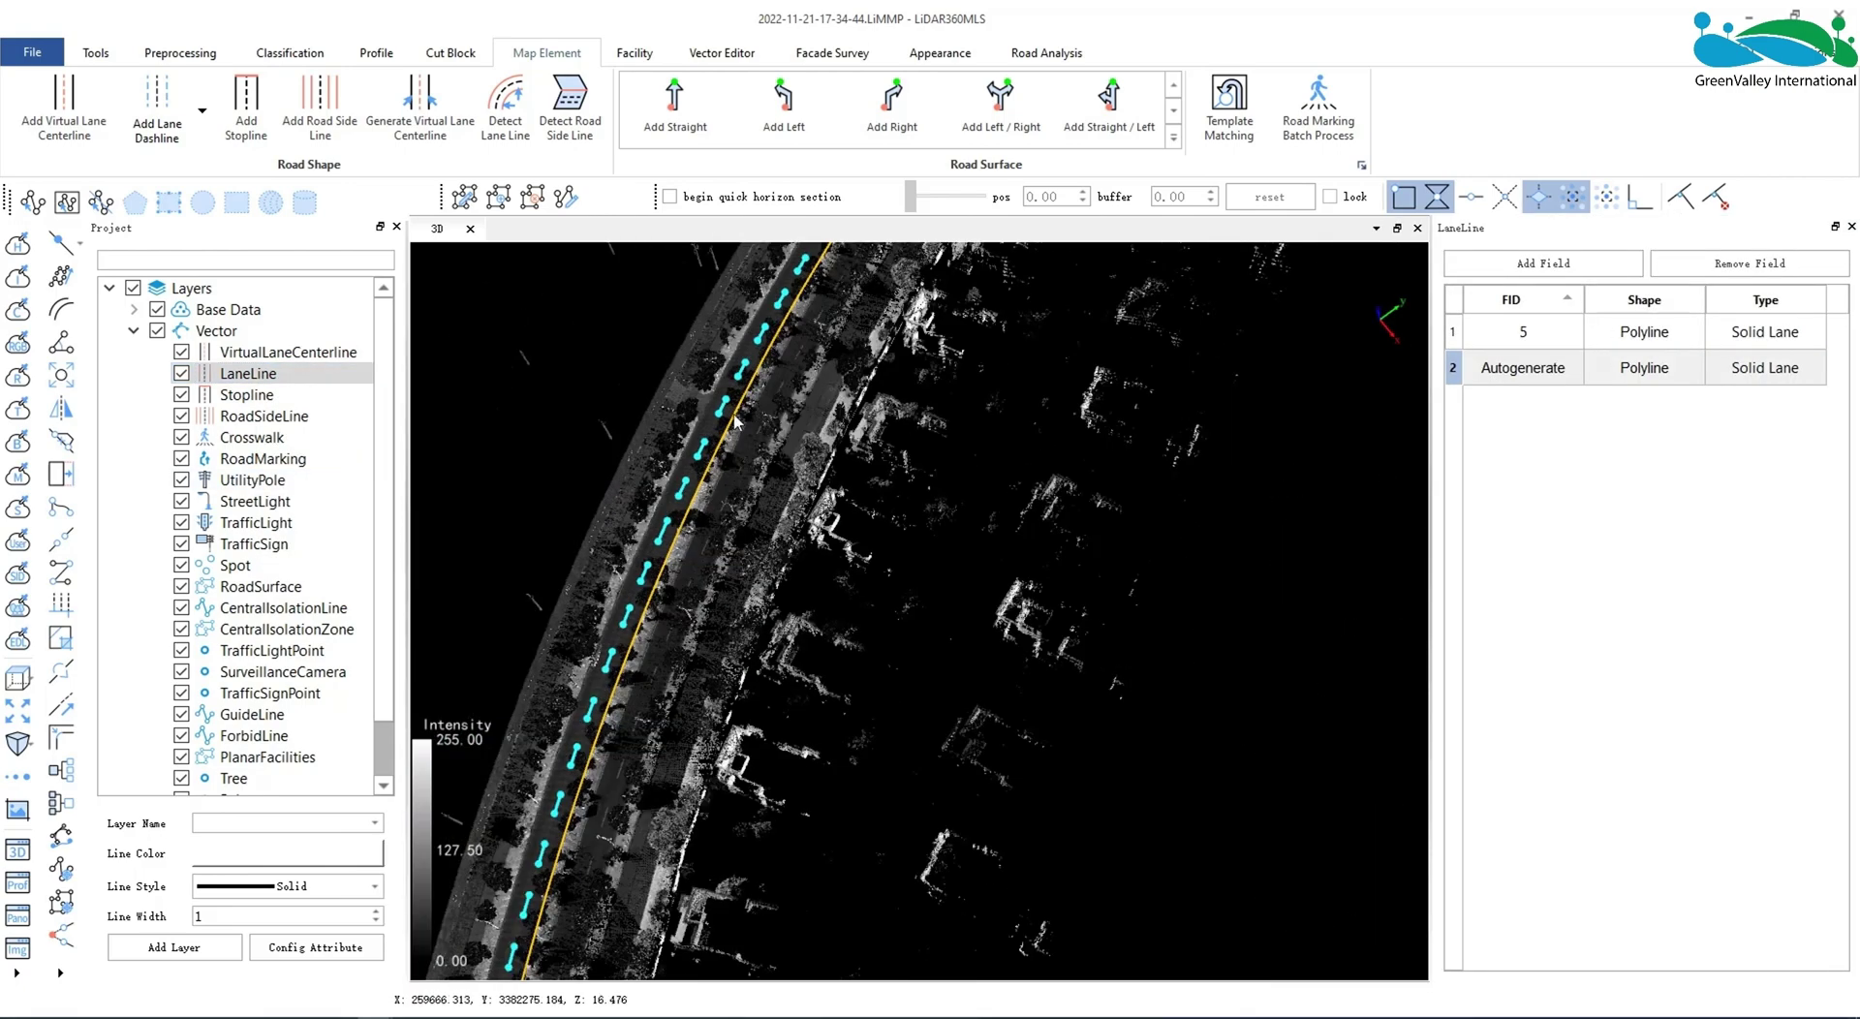
left_click(1851, 226)
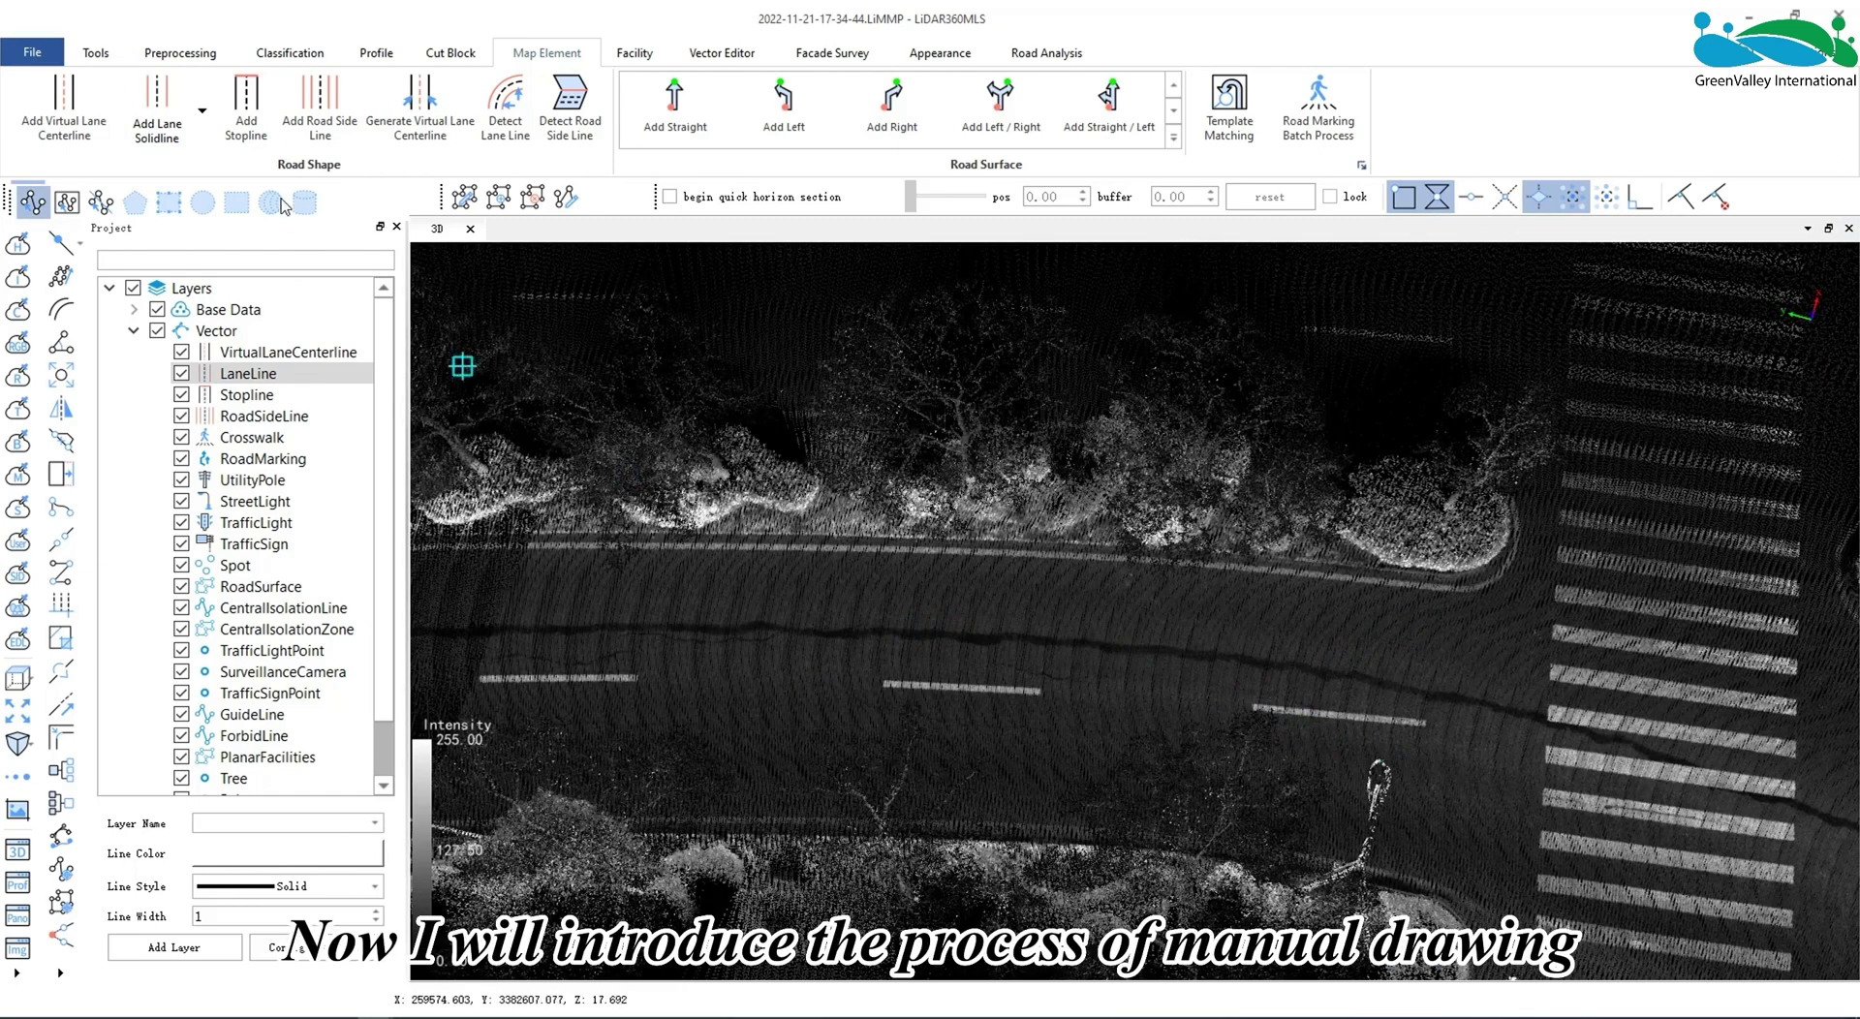
Start a solid lane line near the crosswalk and place its first nodes along the road edge marking beside the hedge
left_click(152, 123)
left_click(1425, 588)
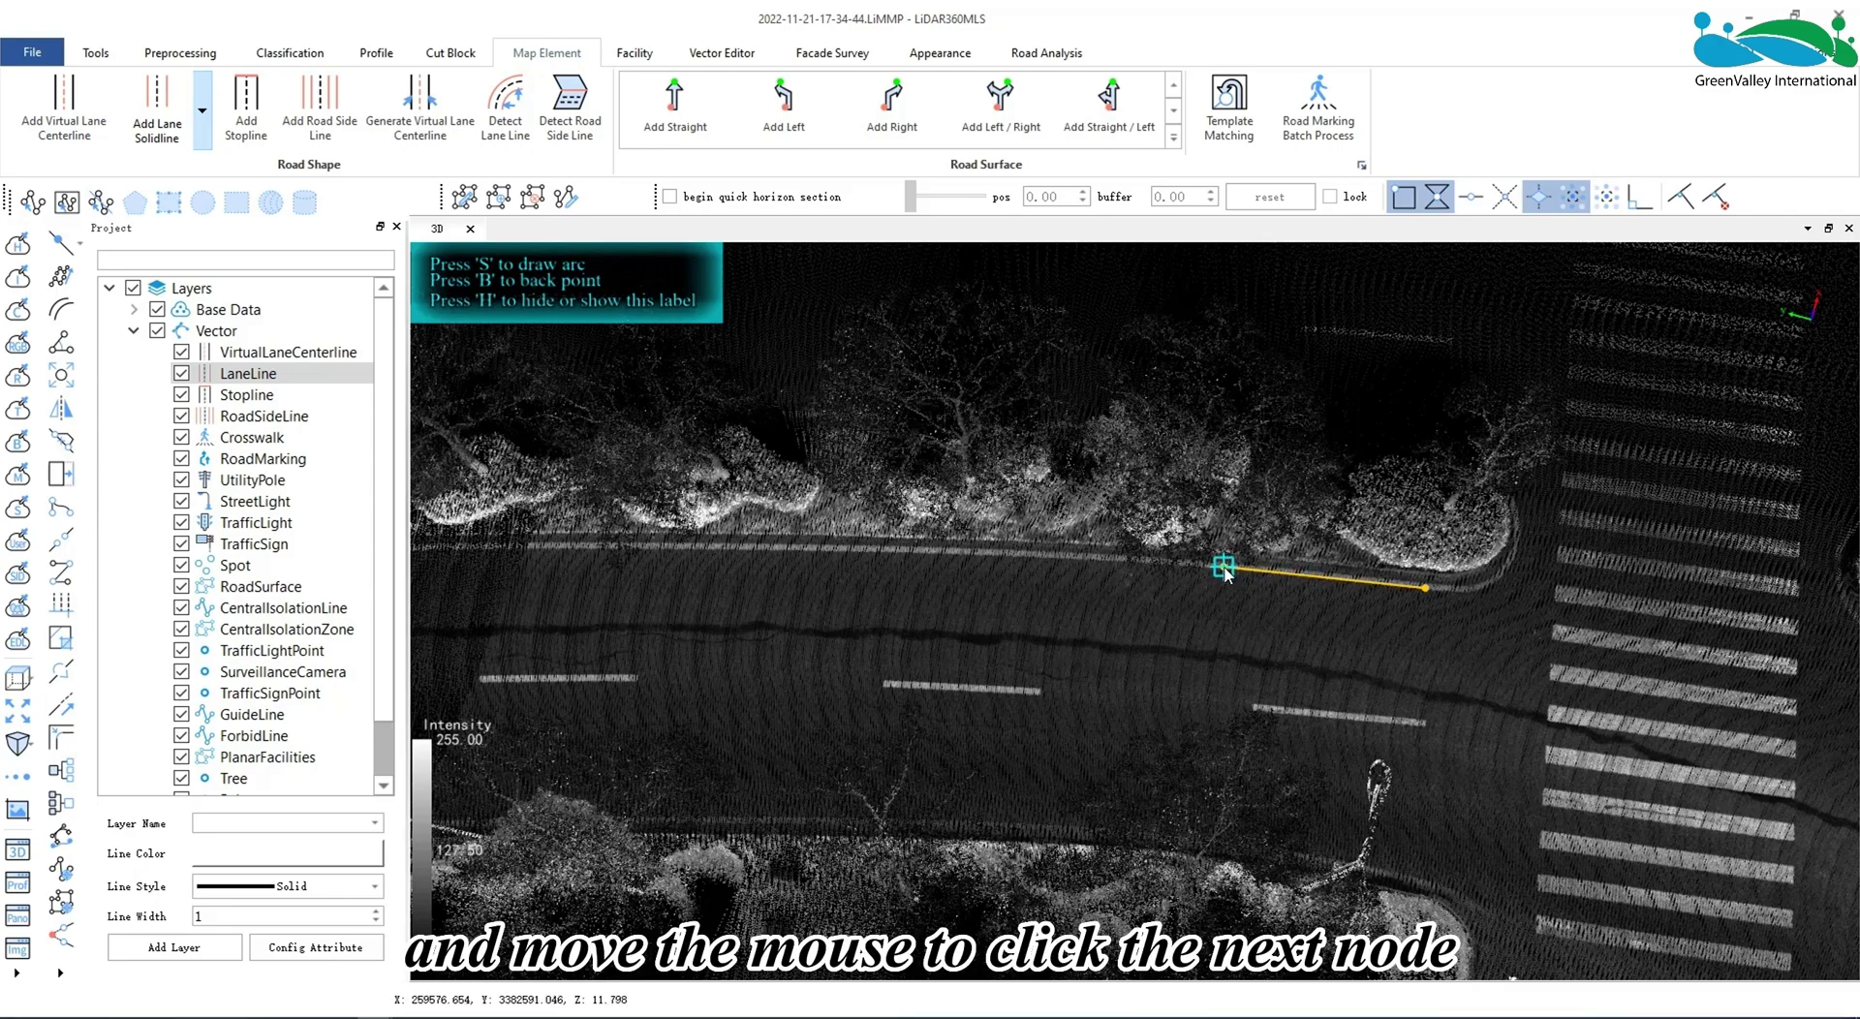
middle_click_drag(1138, 608, 1395, 591)
scroll(1353, 608, "up", 4)
left_click(1117, 486)
middle_click_drag(1237, 544, 1585, 646)
scroll(1338, 610, "down", 1)
left_click(1195, 579)
Roll back the last solid line node and the stray node placed off the marking using BackPoint
scroll(1196, 583, "down", 2)
left_click_drag(1223, 650, 1091, 639)
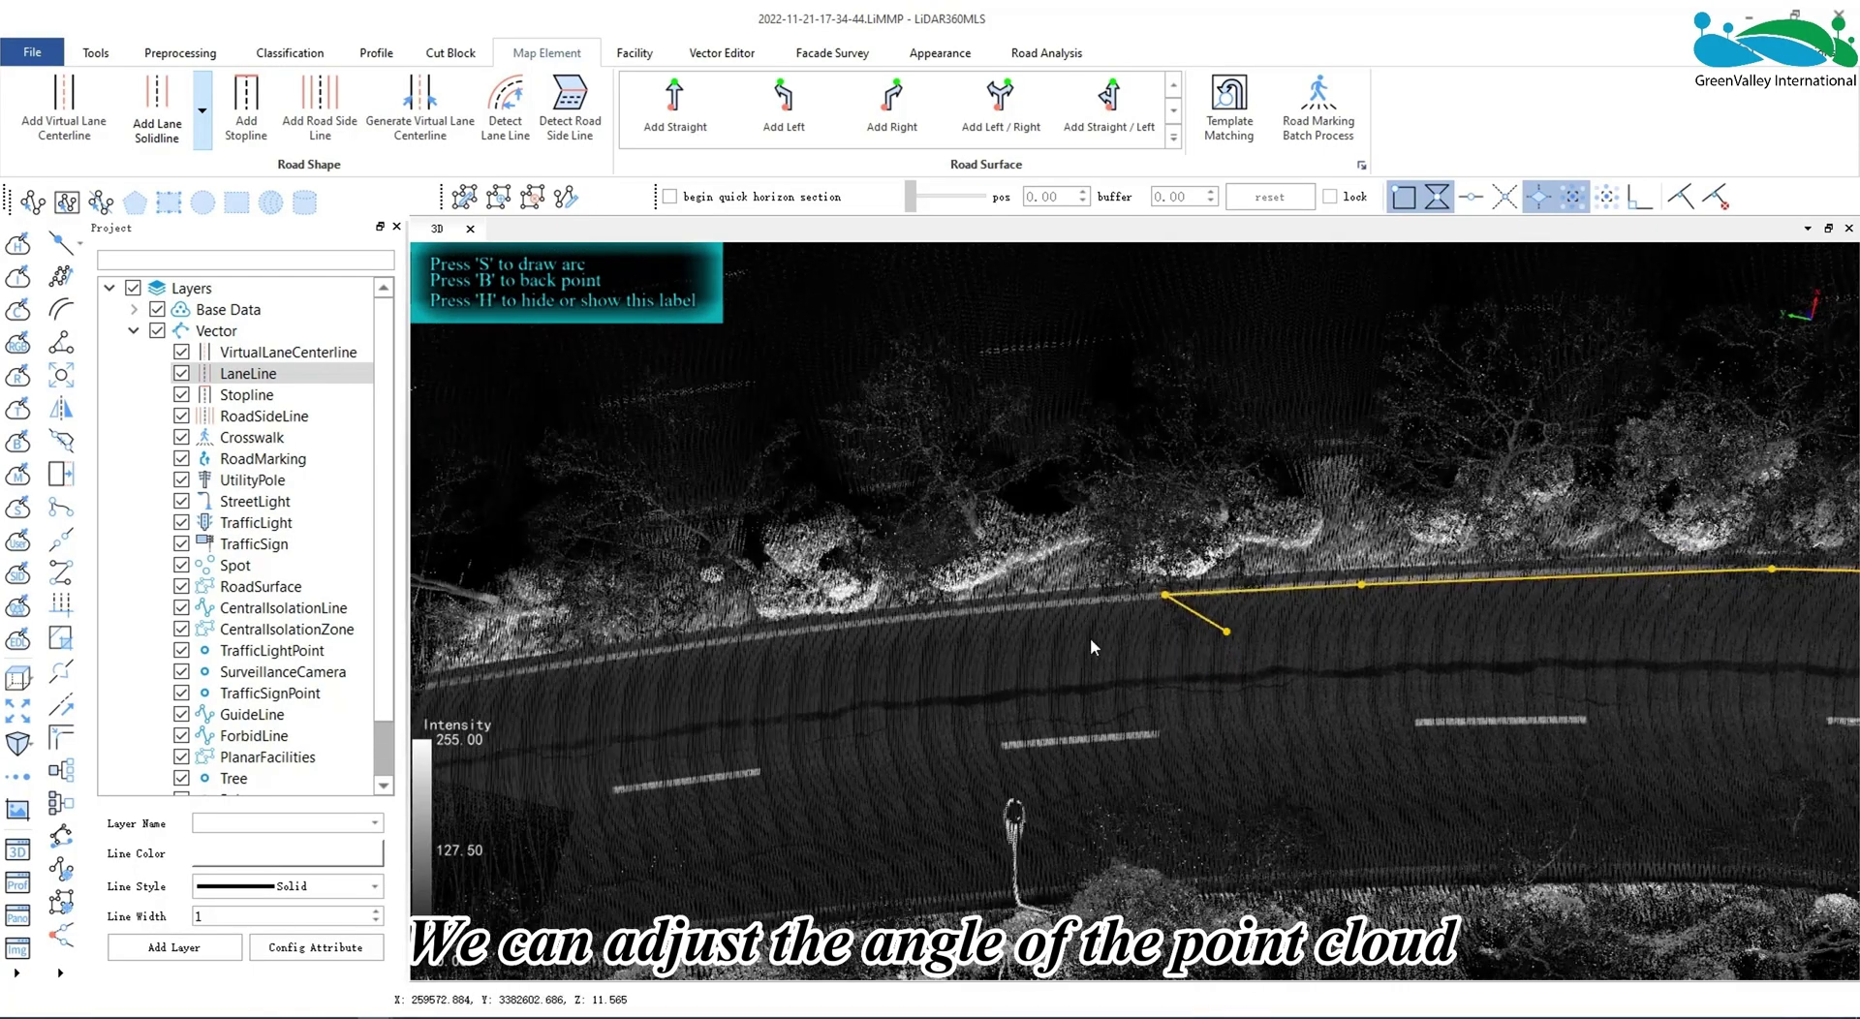
middle_click_drag(1357, 697, 1259, 722)
scroll(1200, 643, "down", 3)
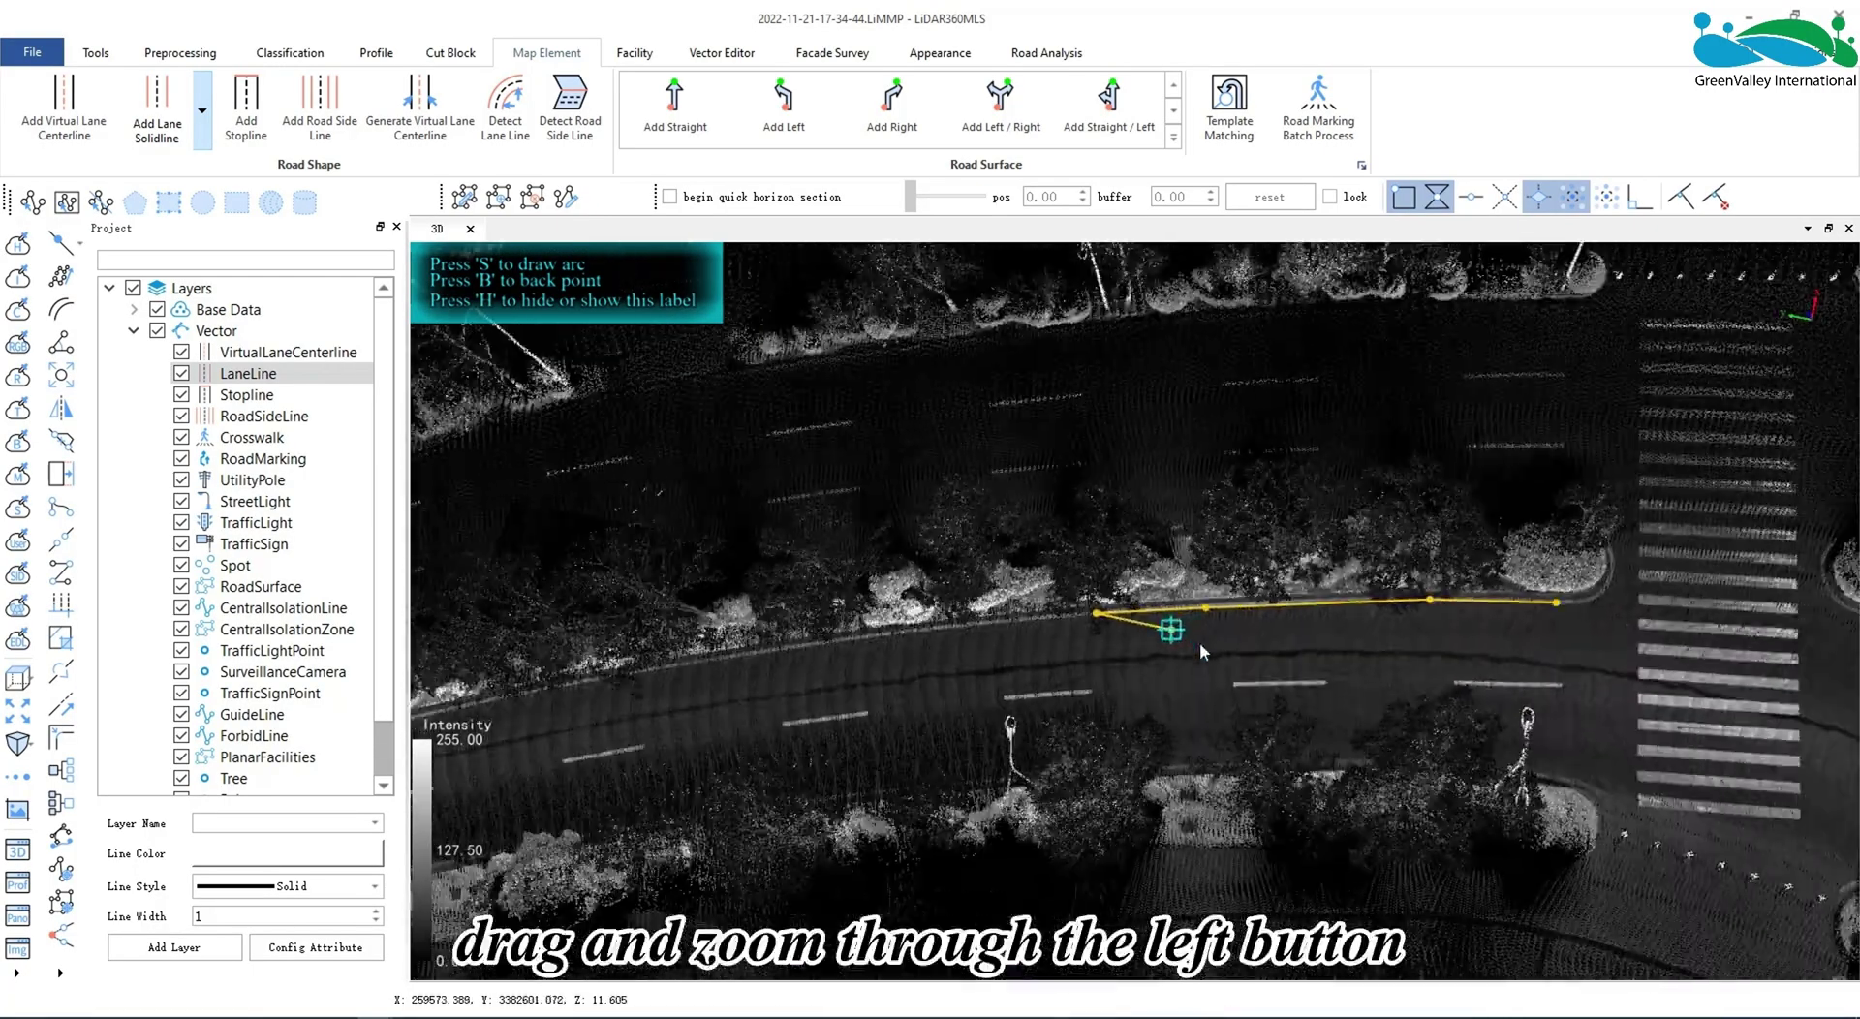
scroll(1199, 642, "up", 3)
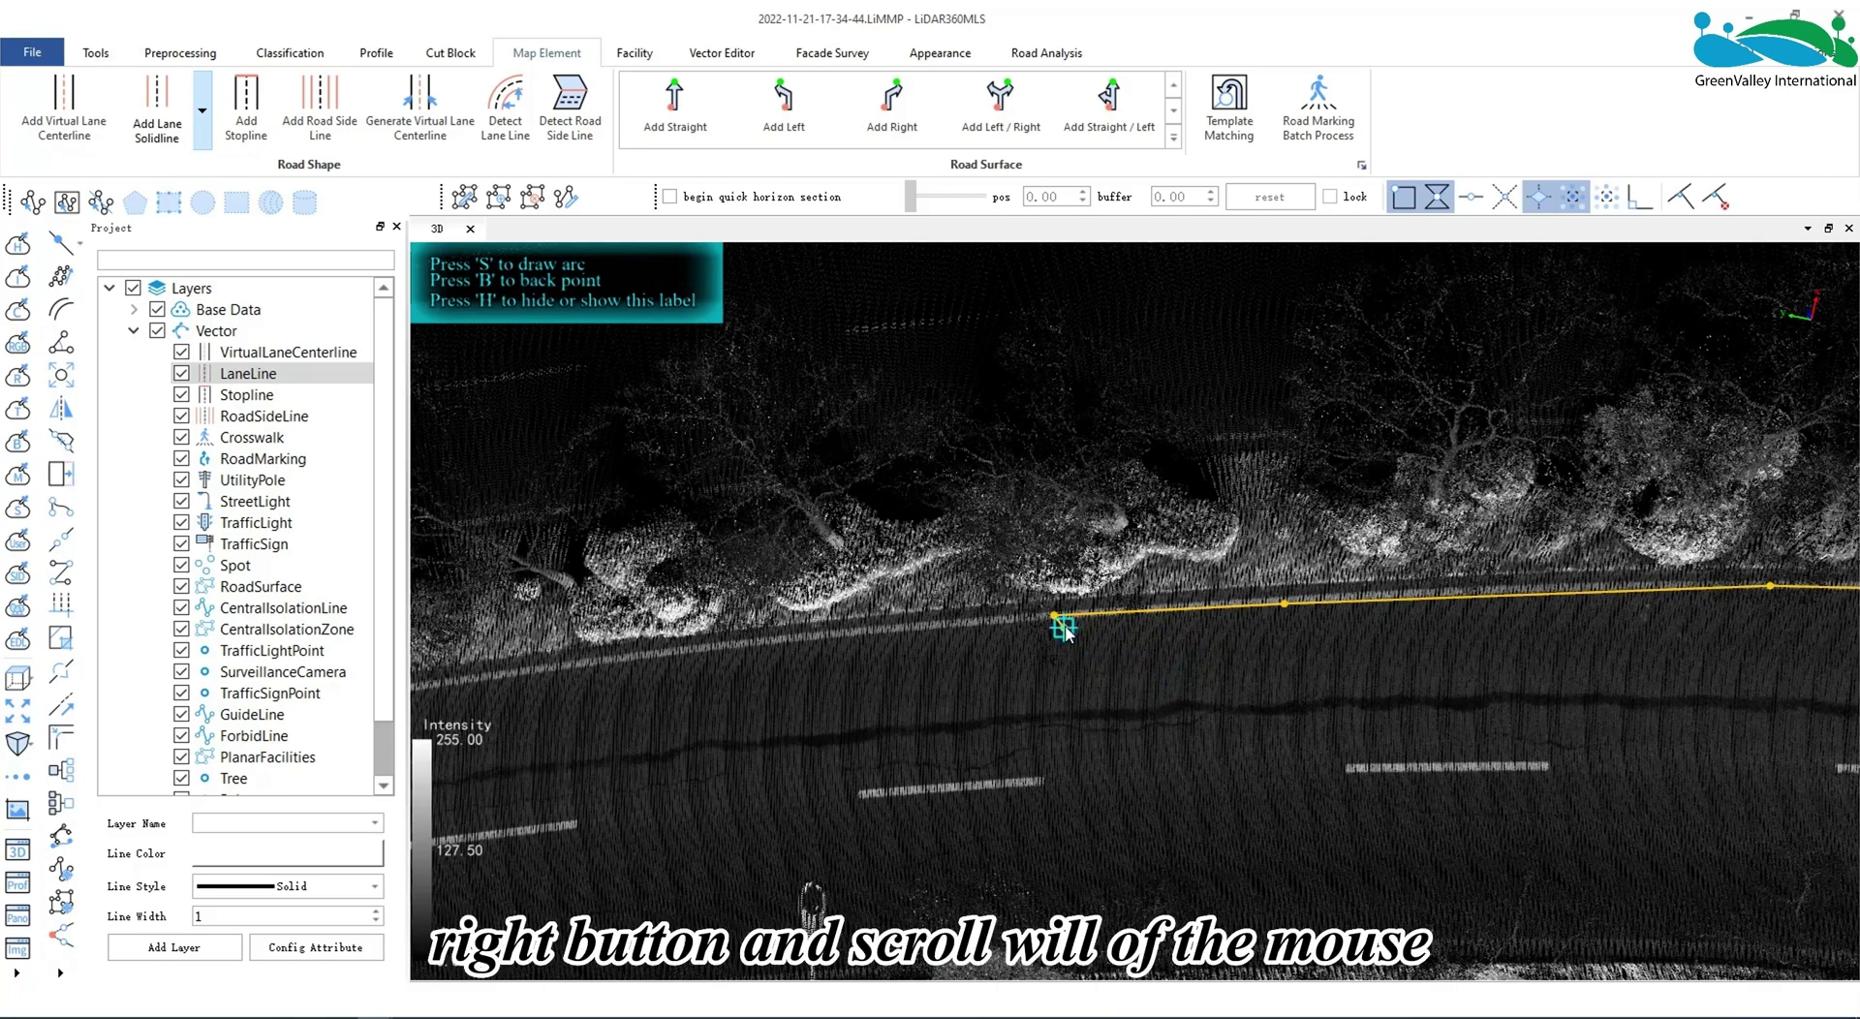
scroll(1065, 620, "down", 2)
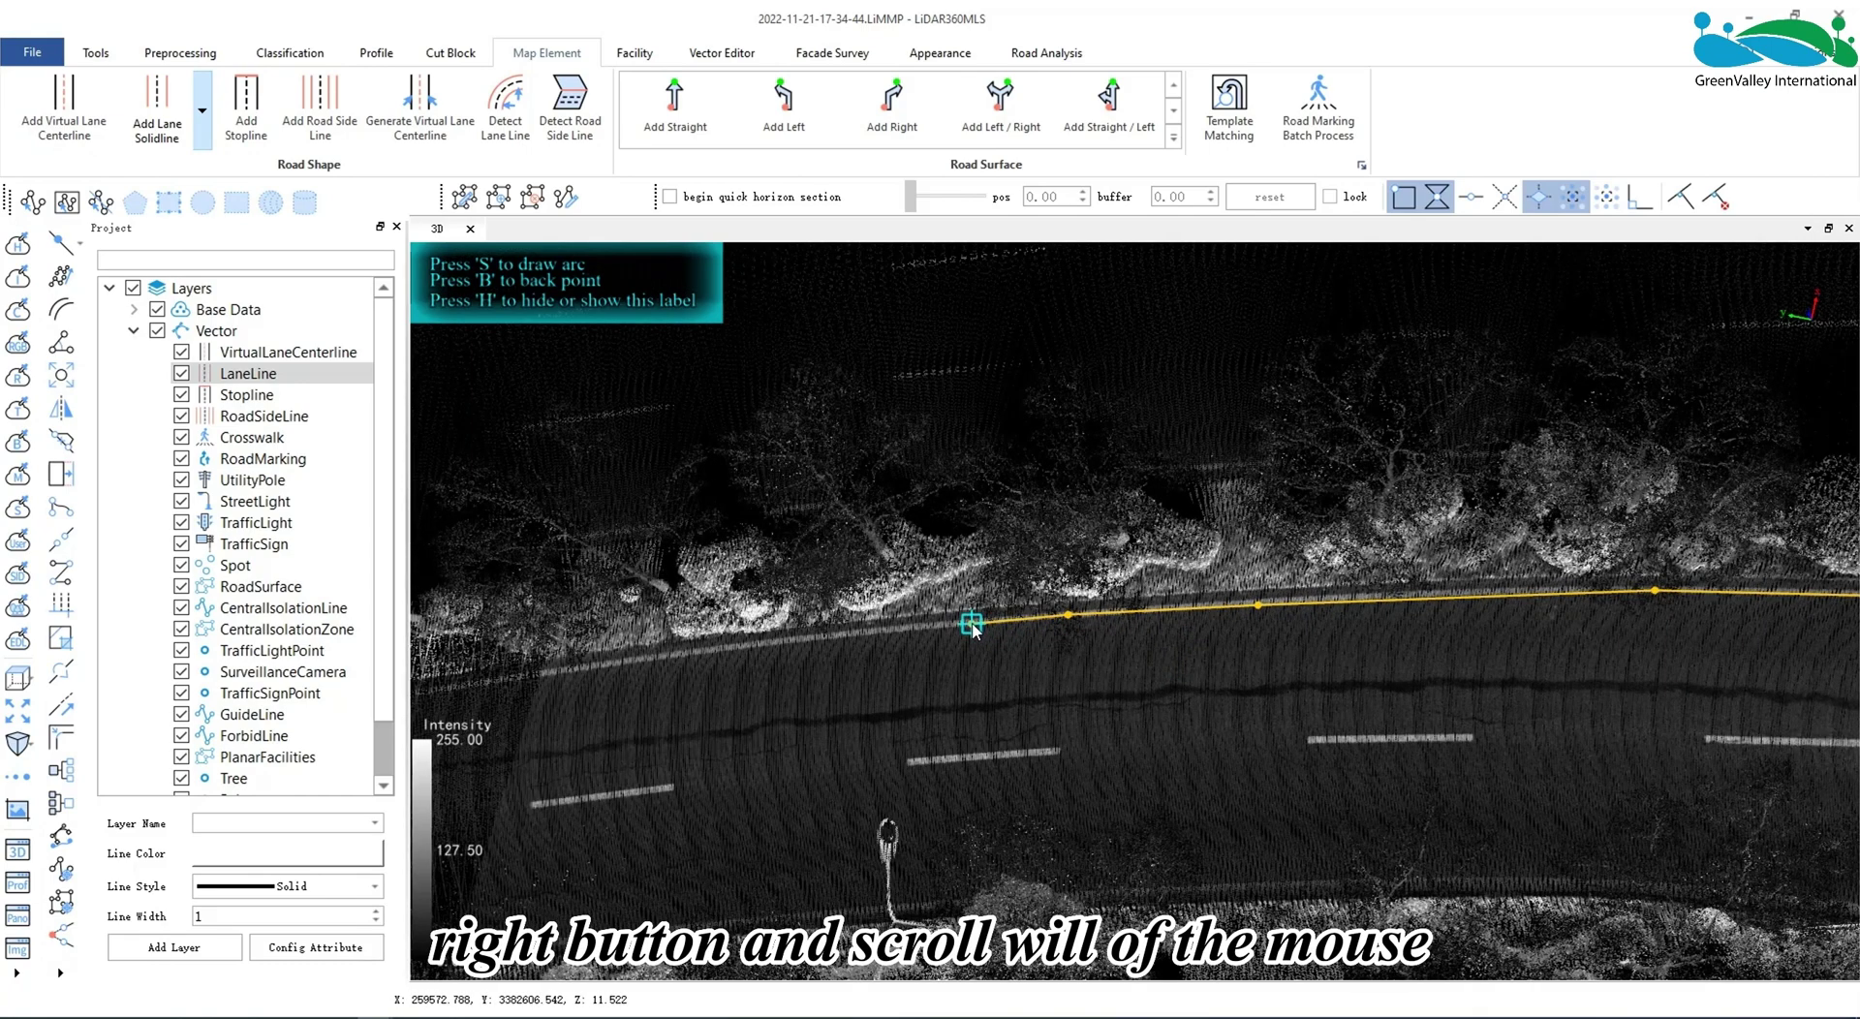
scroll(1085, 634, "down", 1)
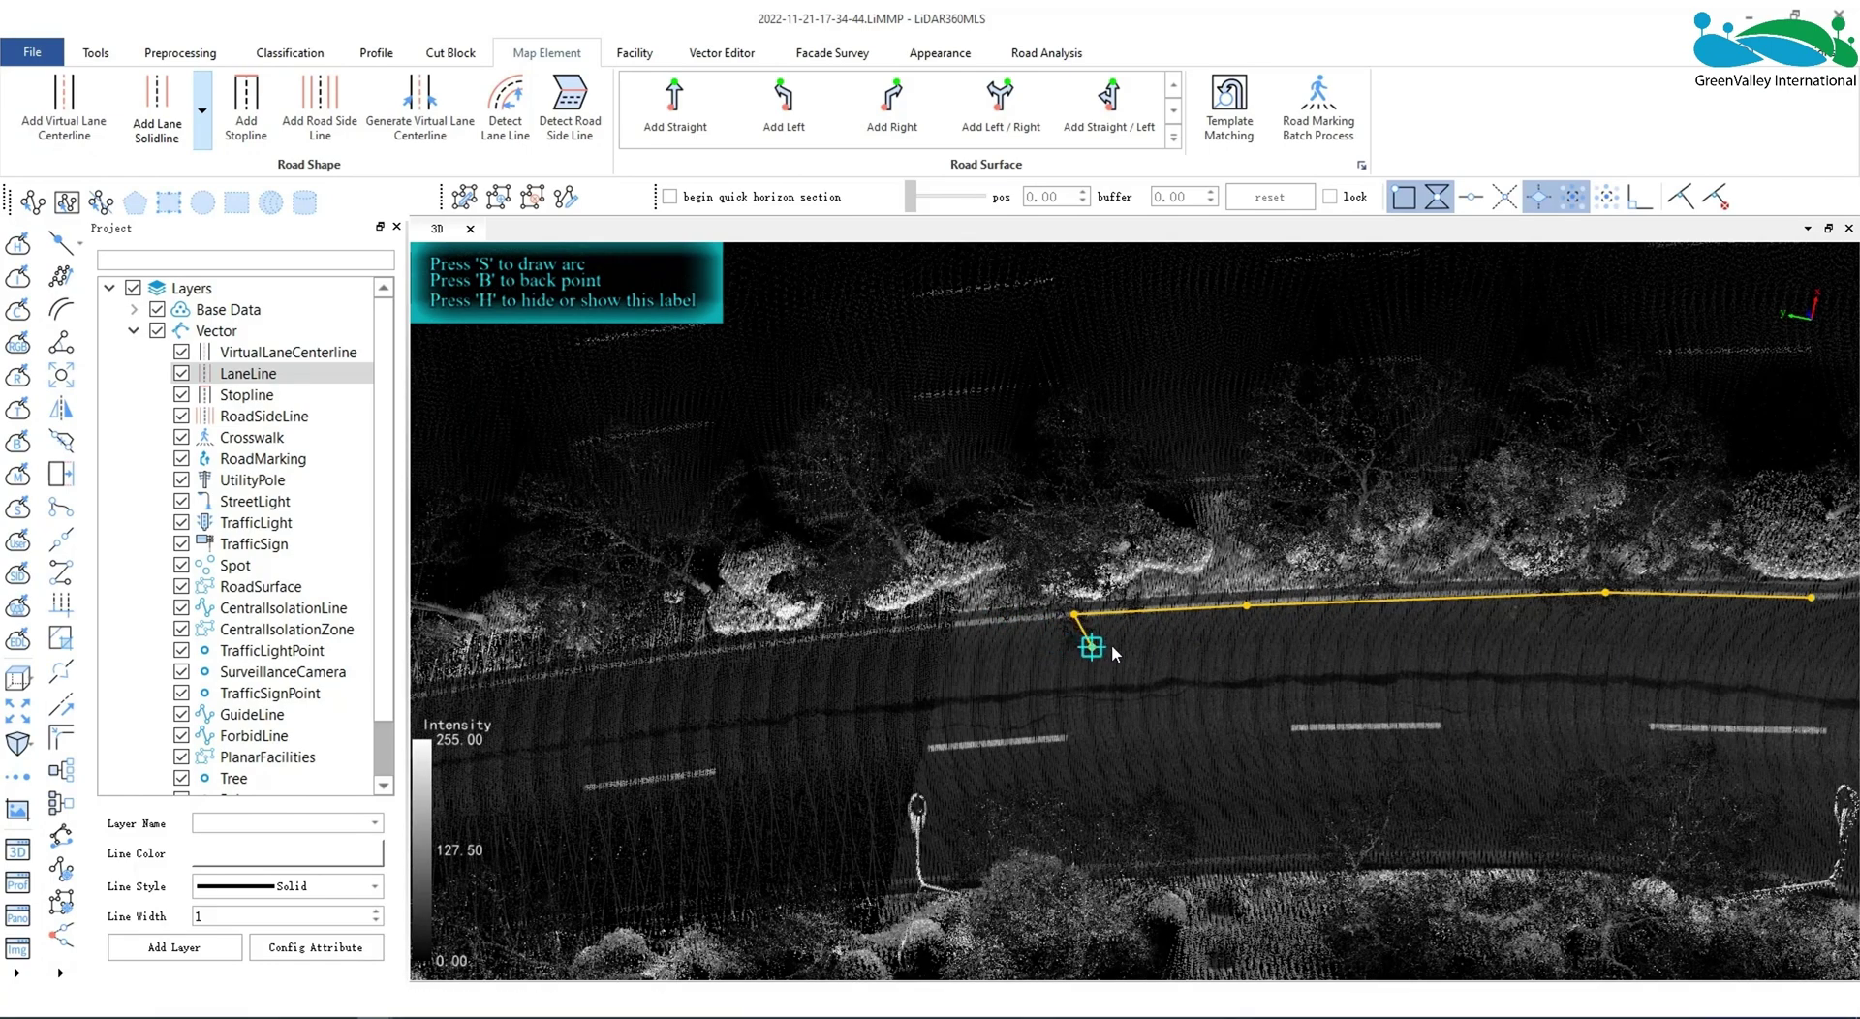
right_click(1183, 648)
left_click(1279, 713)
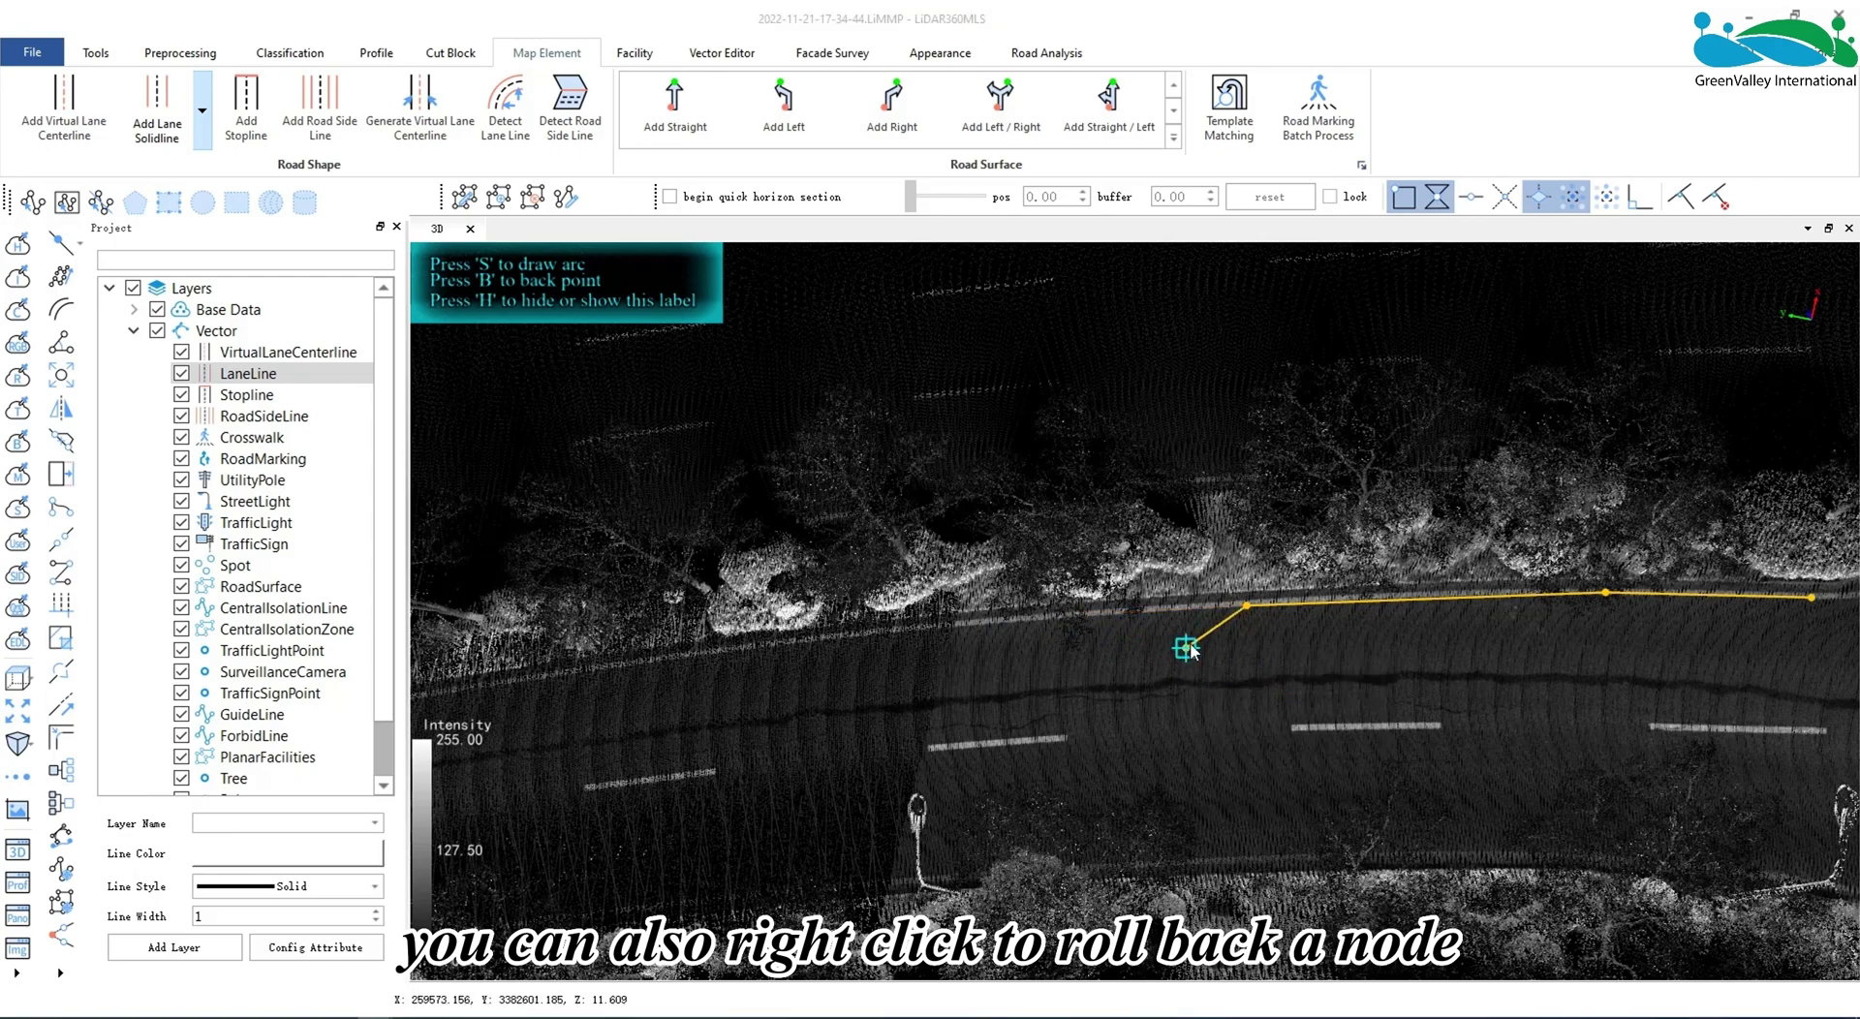
scroll(1192, 649, "down", 1)
right_click(1283, 653)
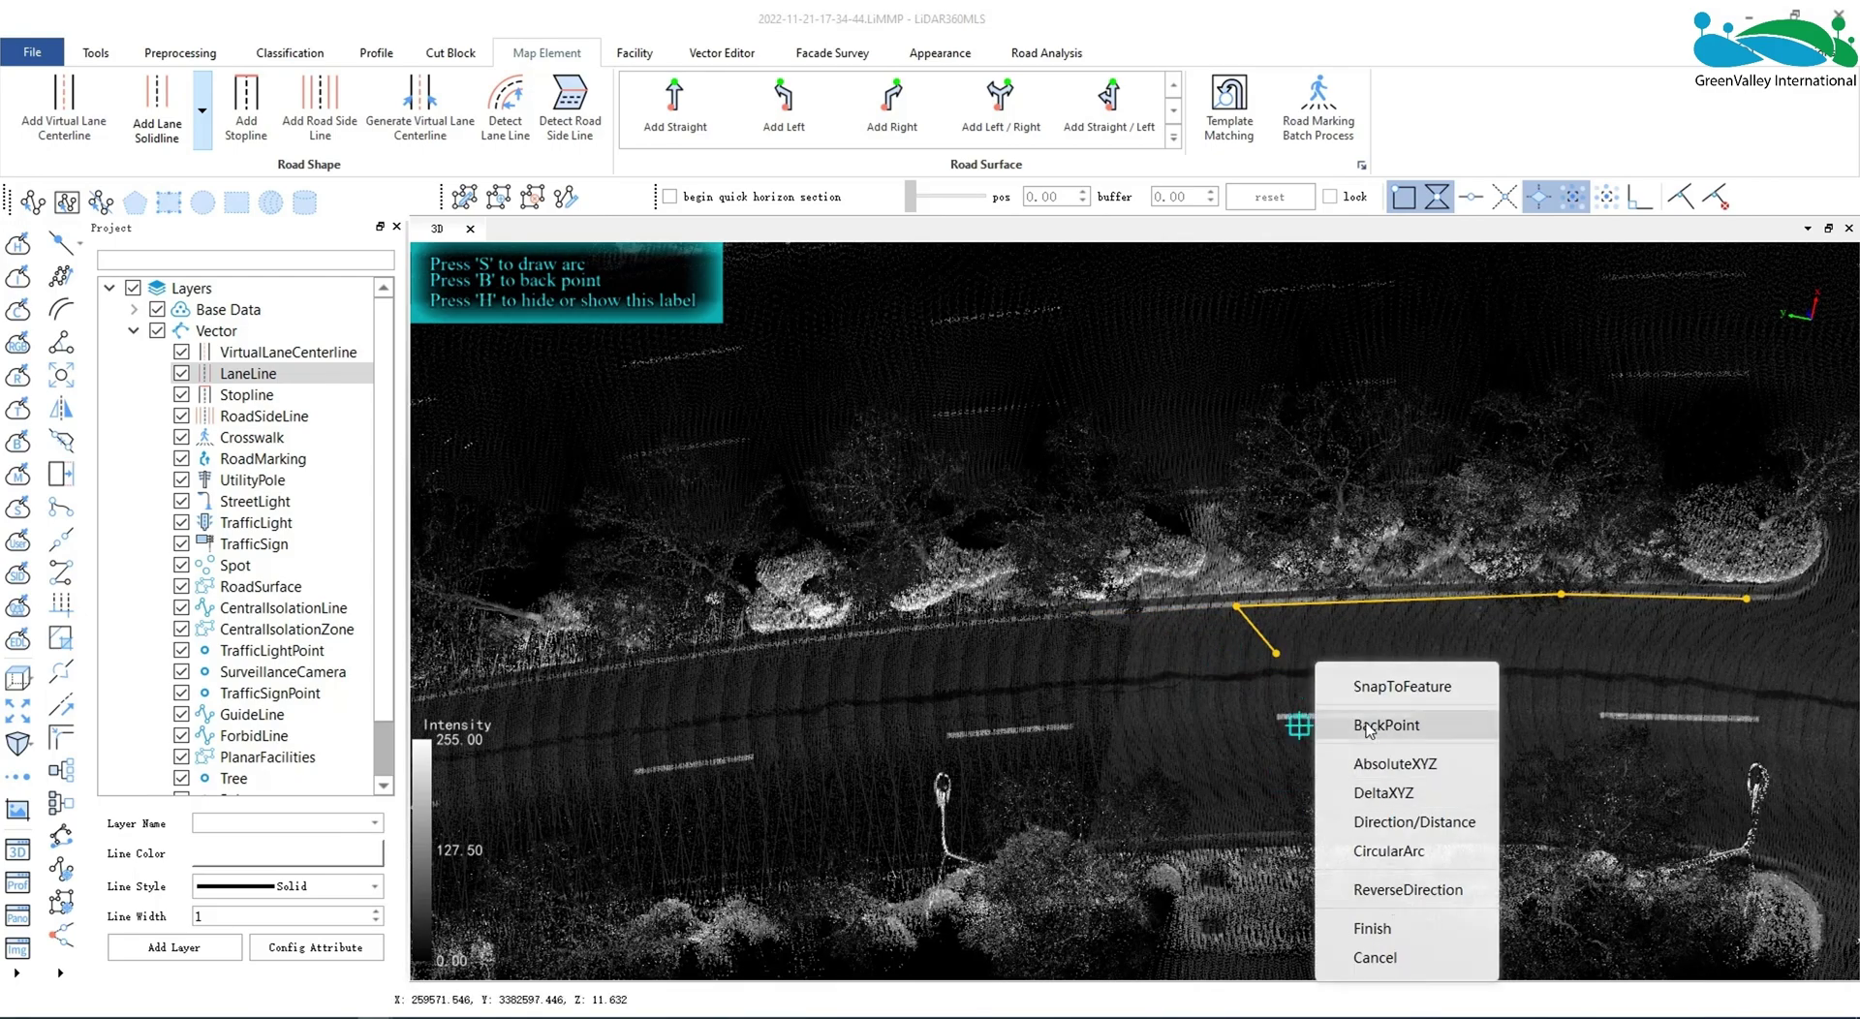
left_click(1368, 727)
Place further nodes along the road edge marking and finish the solid lane line
scroll(1143, 631, "up", 3)
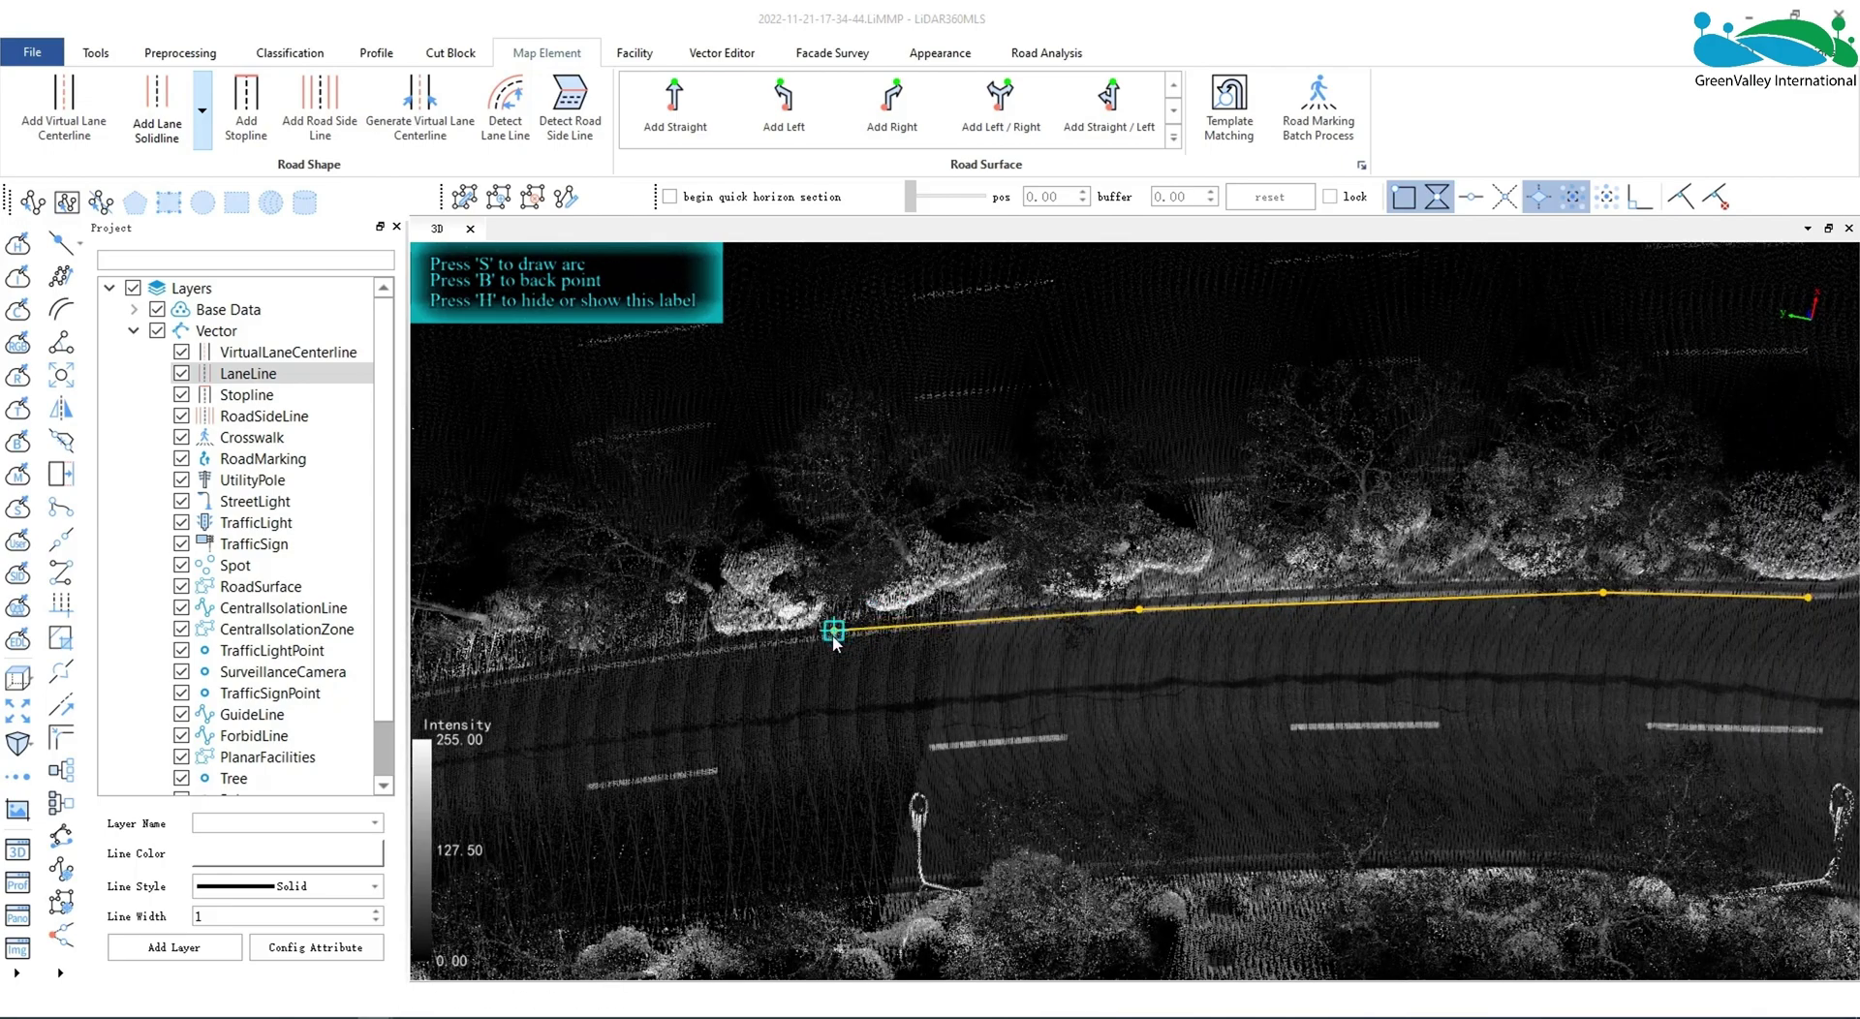
scroll(847, 635, "up", 2)
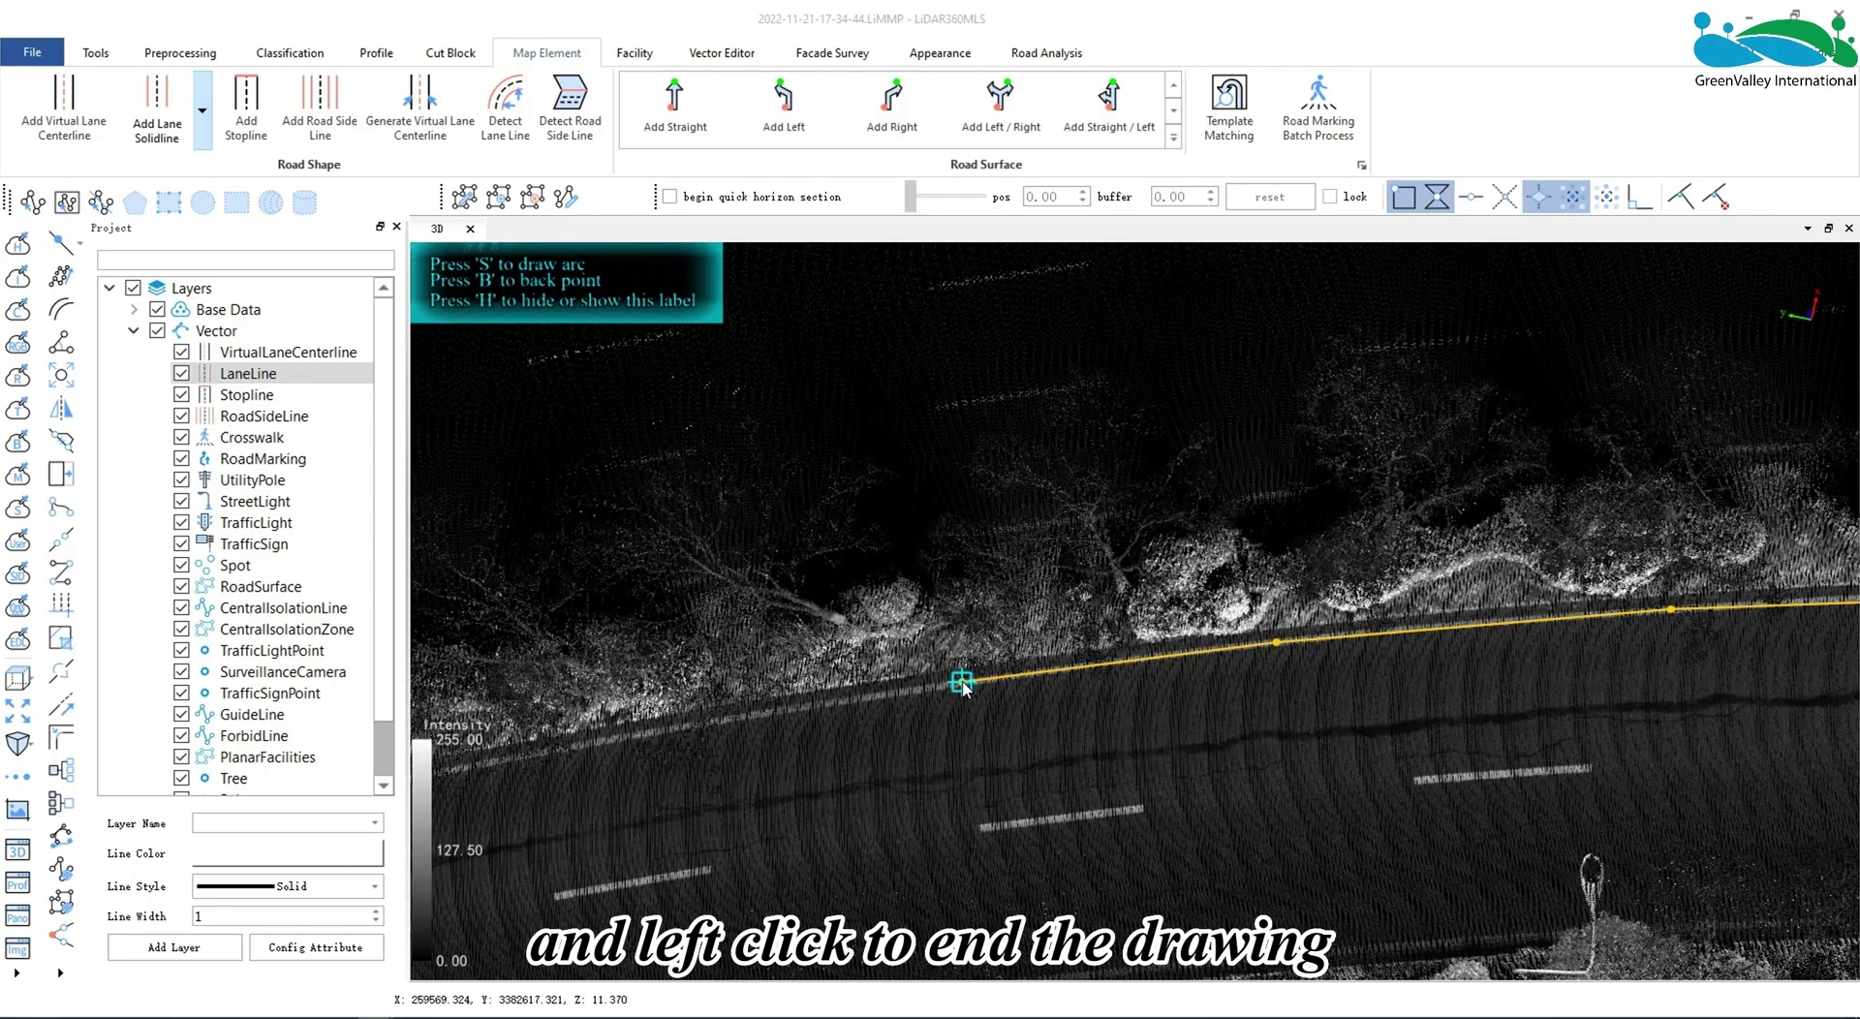
double_click(962, 682)
Start a dashed lane line and trace its first dash from end to end, on the marking nearest the crosswalk
scroll(975, 674, "down", 3)
mouse_move(1283, 772)
middle_mouse_down()
mouse_move(1107, 679)
mouse_move(920, 673)
middle_mouse_up()
scroll(1259, 676, "up", 3)
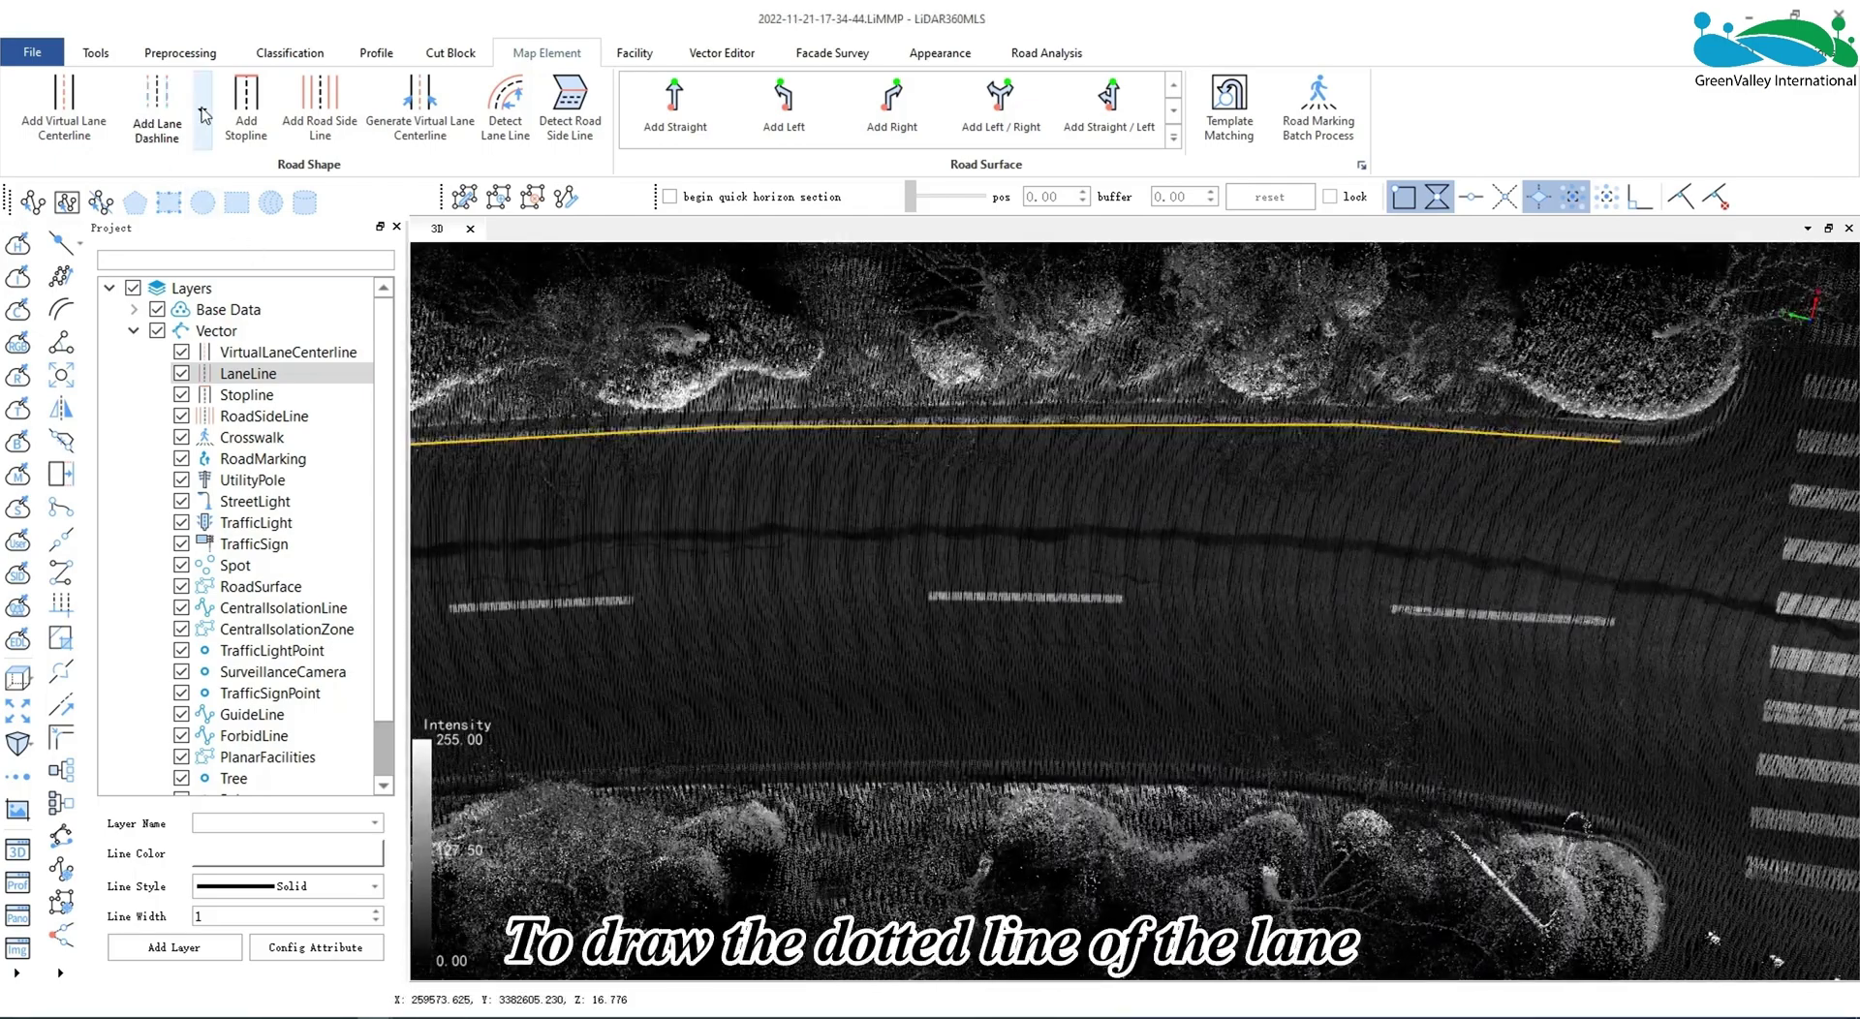
left_click(202, 112)
left_click(204, 199)
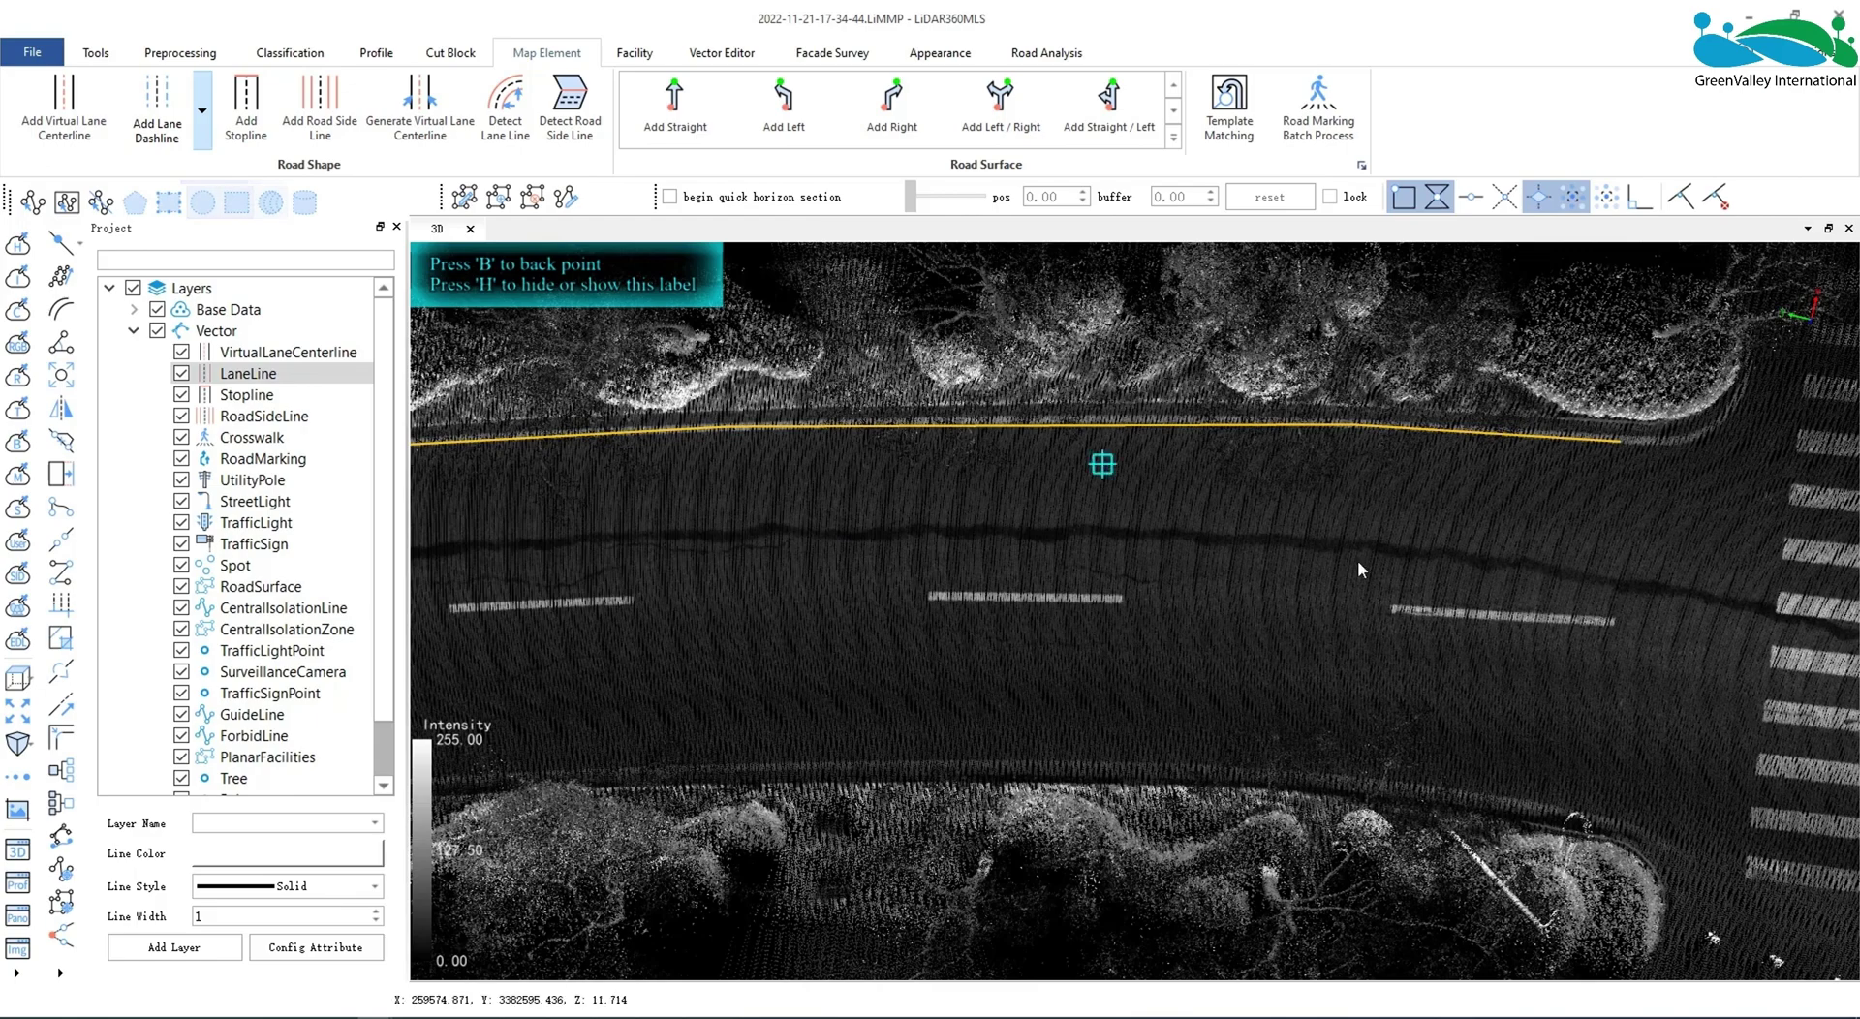
scroll(1467, 635, "up", 2)
middle_click_drag(1449, 628, 1099, 567)
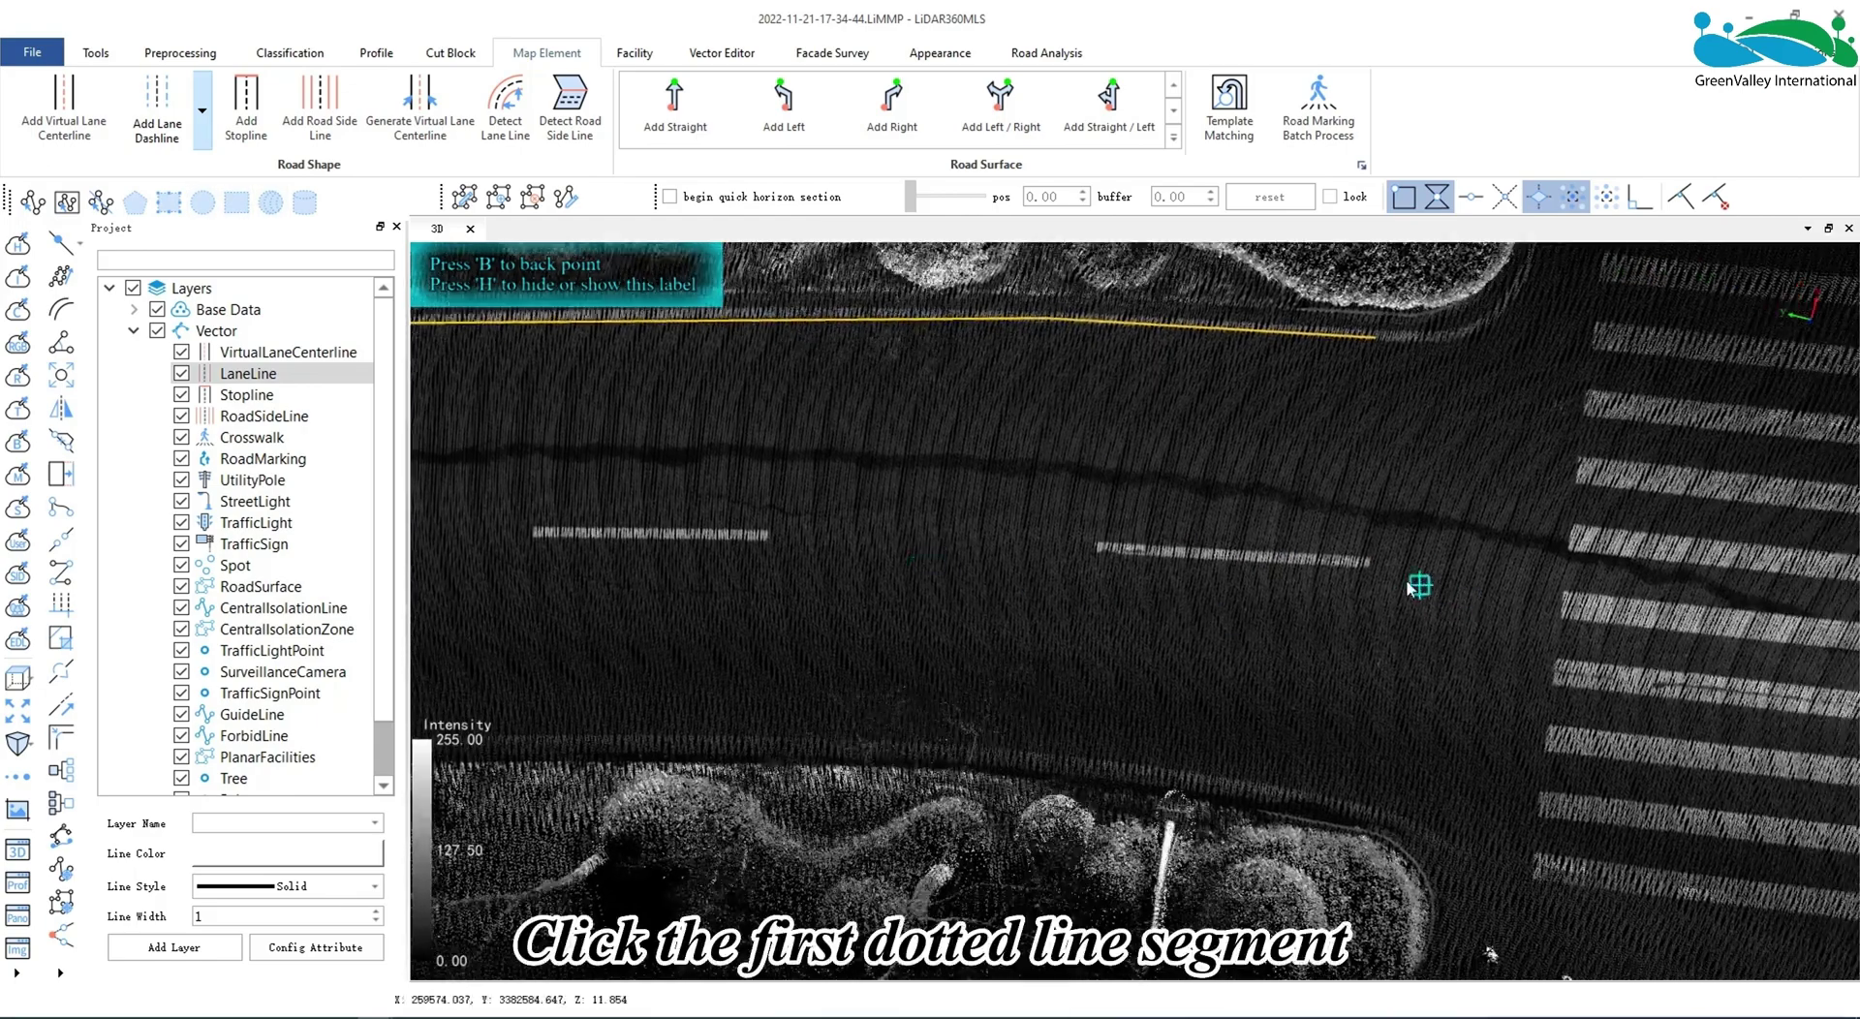
left_click(1097, 546)
Trace the second and third dashes of the lane line by placing a node at each dash end
scroll(928, 537, "down", 3)
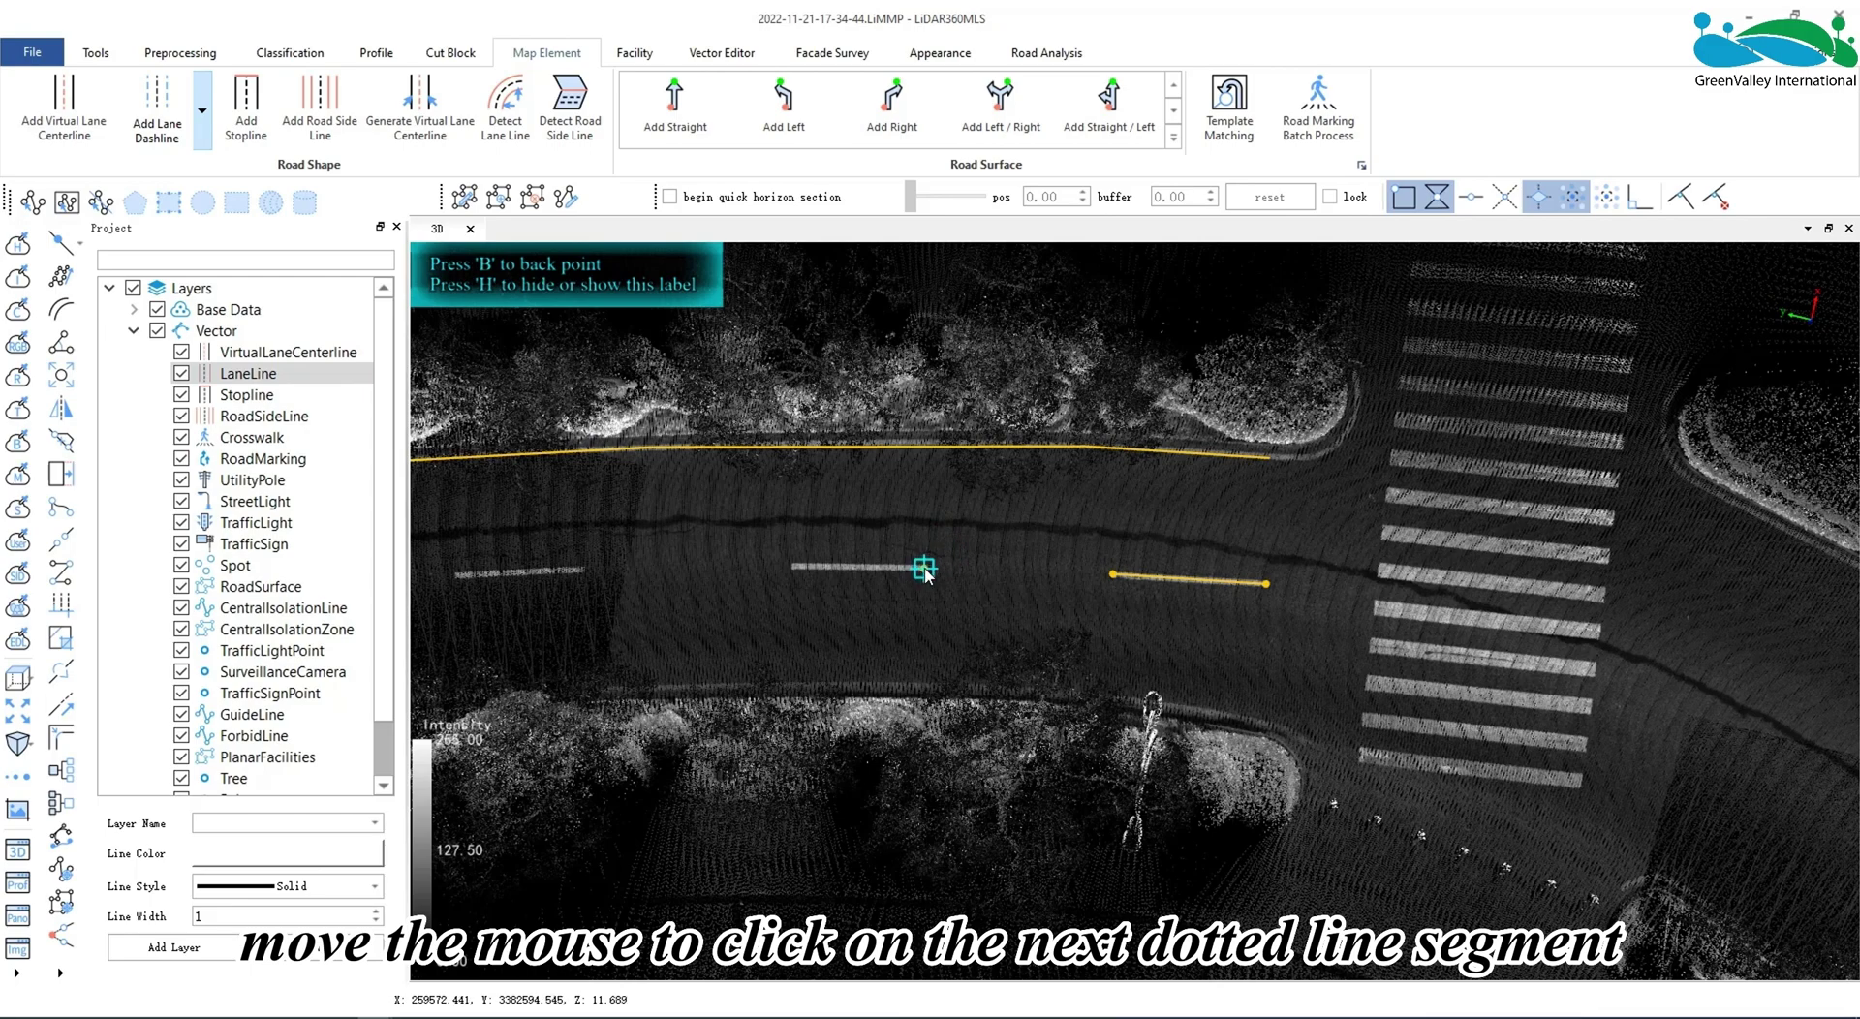
left_click(885, 573)
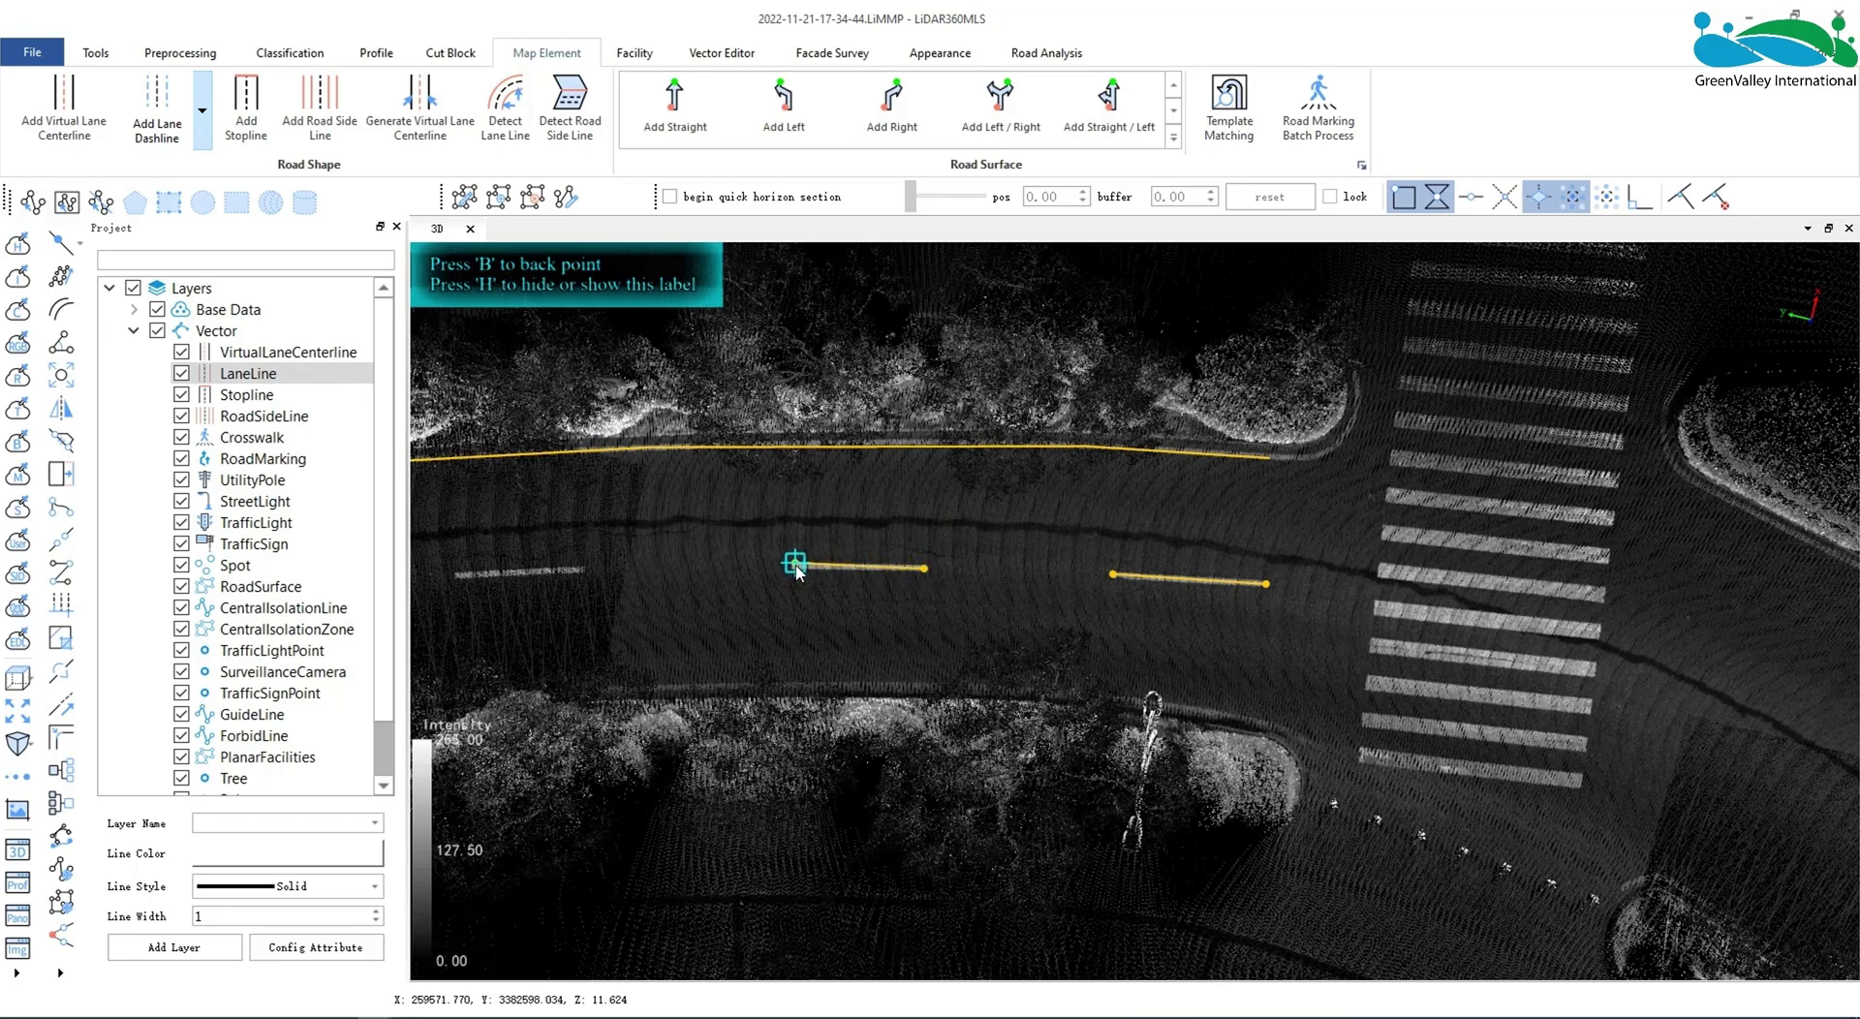
left_click(795, 565)
scroll(792, 557, "down", 3)
middle_click_drag(872, 581, 1079, 591)
scroll(1083, 615, "up", 3)
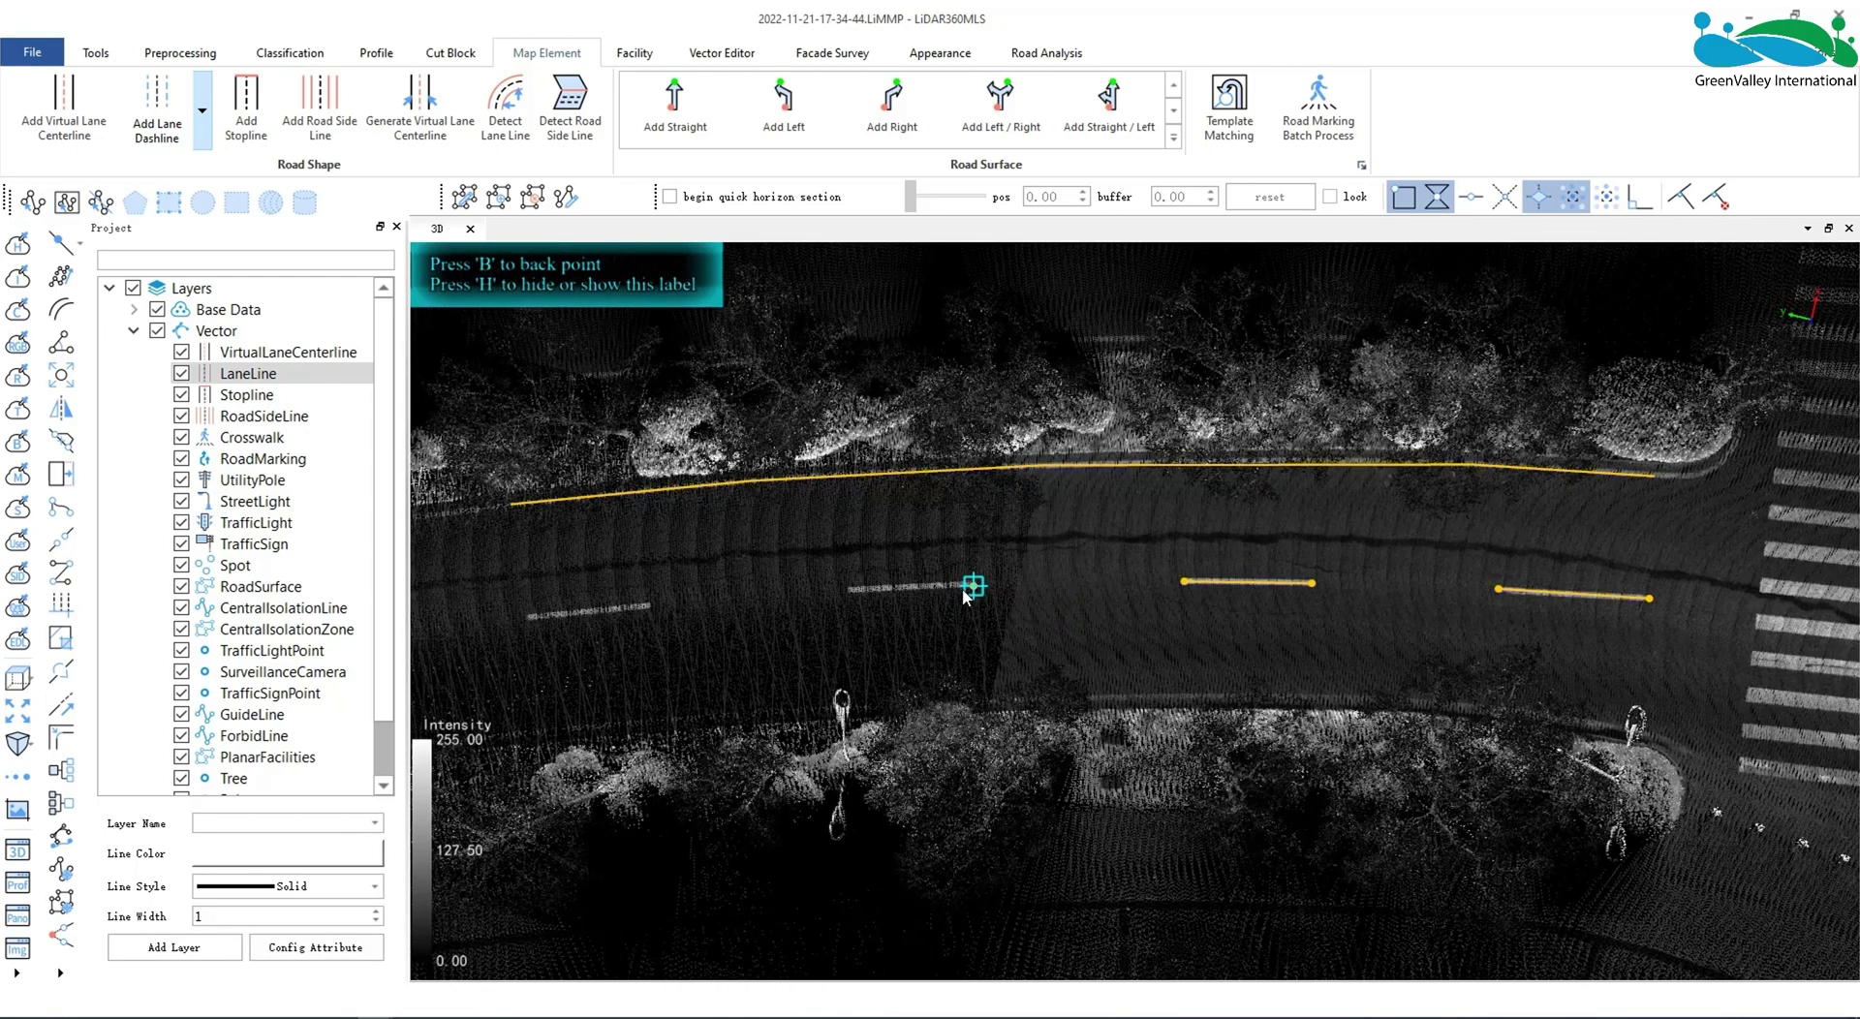
left_click(973, 585)
left_click(850, 589)
Trace the fourth and fifth dashes farther along the curve and end the dashed lane line
middle_click_drag(765, 589, 1083, 545)
scroll(1083, 545, "up", 2)
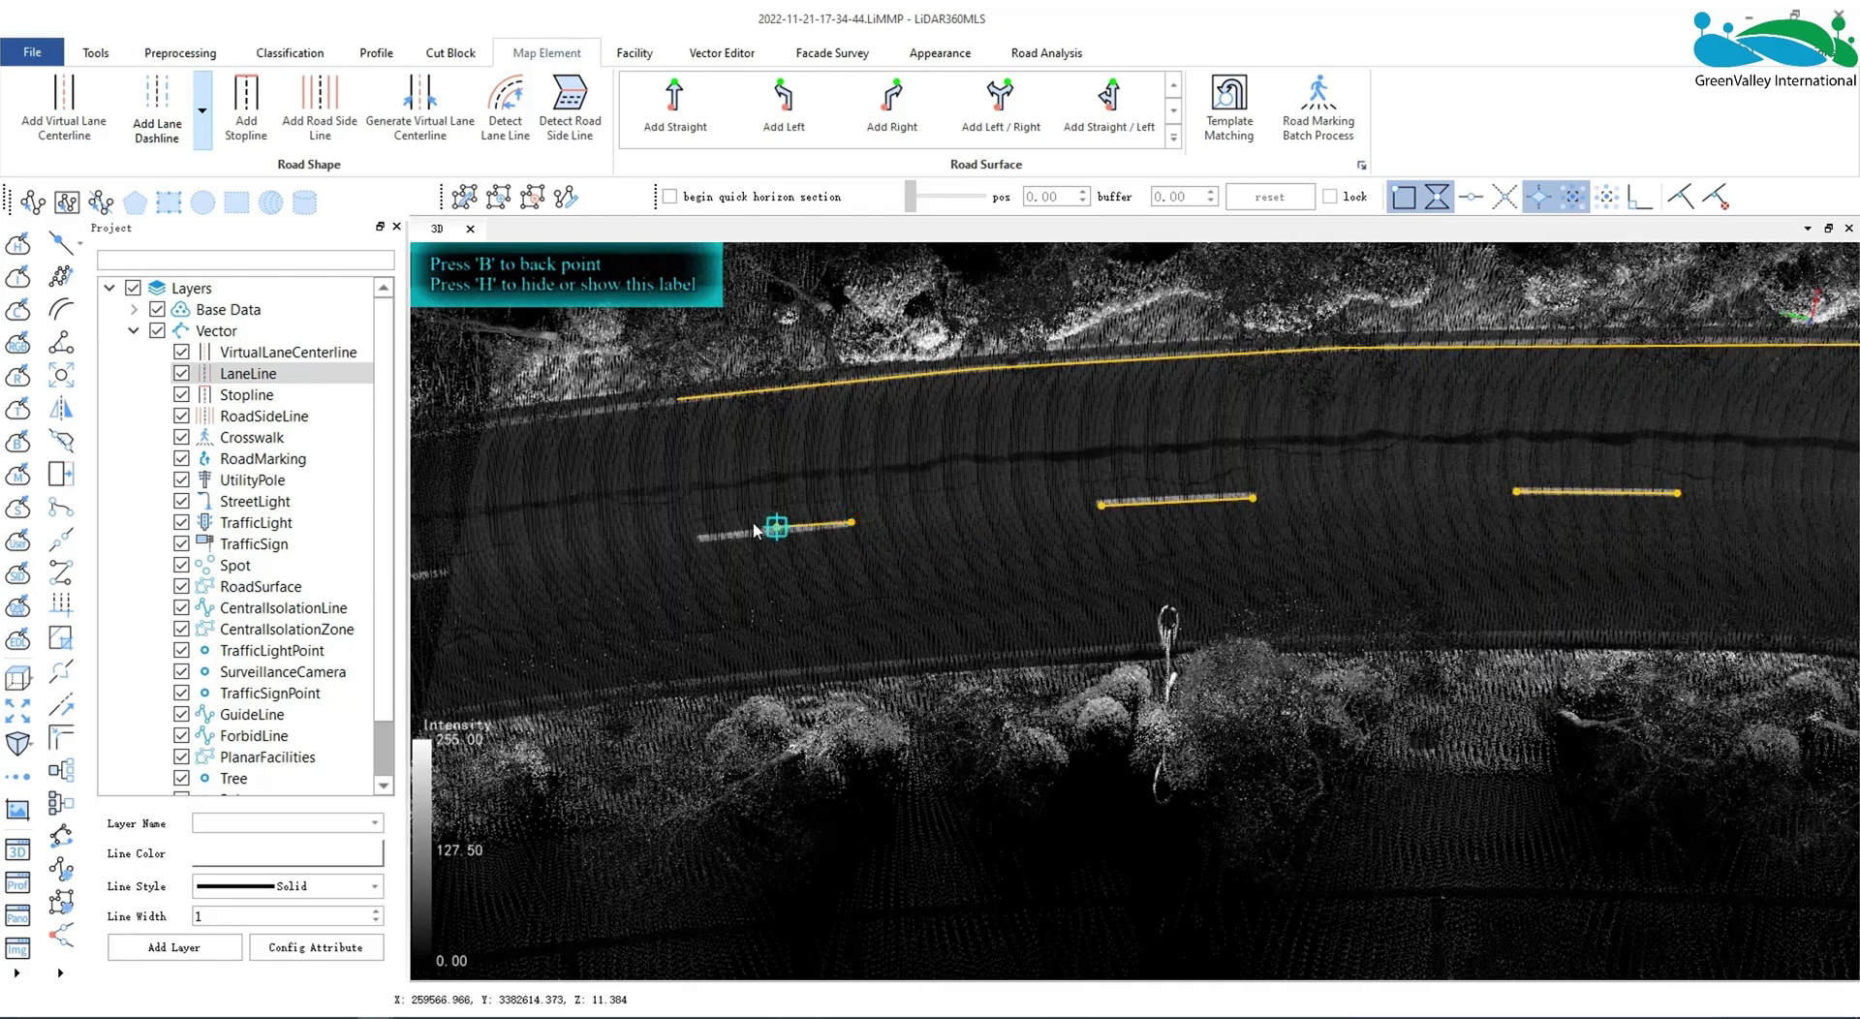
scroll(702, 540, "down", 2)
scroll(963, 519, "up", 2)
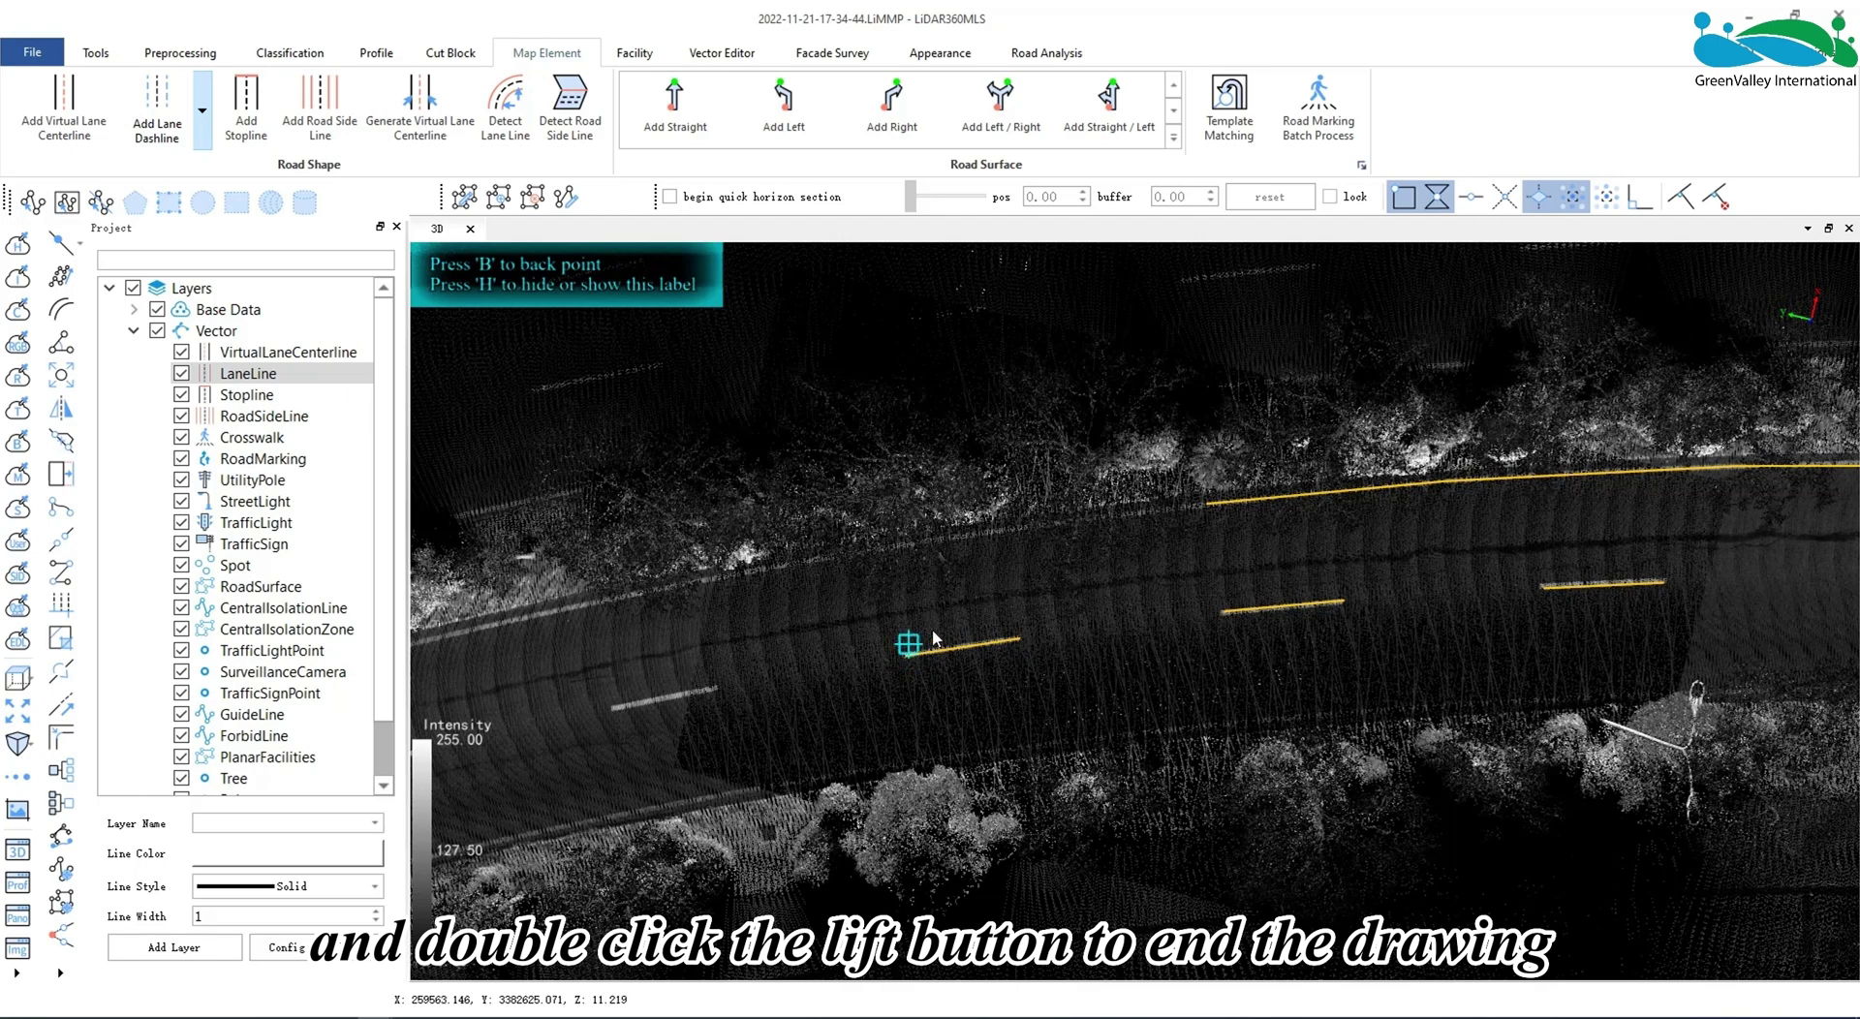
scroll(1170, 630, "down", 2)
scroll(1034, 707, "down", 2)
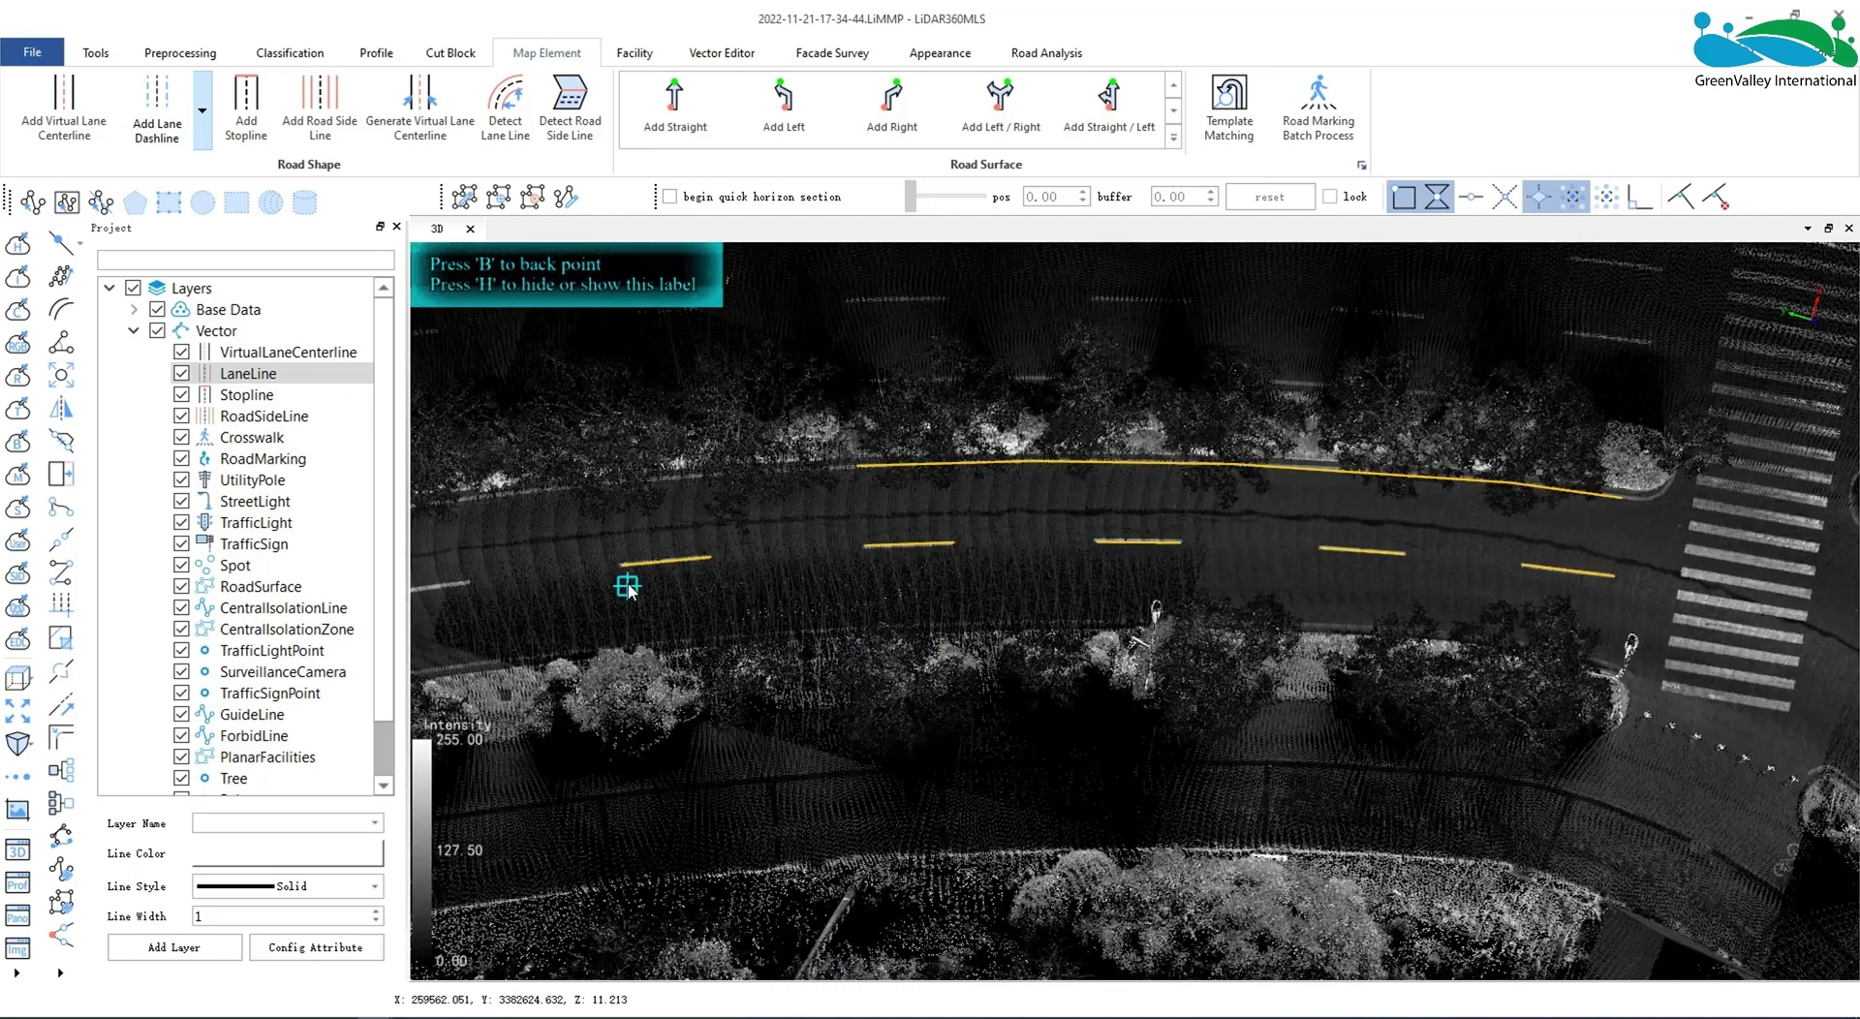
Open the LaneLine attribute table and highlight the records of the drawn dashed and solid lane lines in the 3D view
right_click(286, 379)
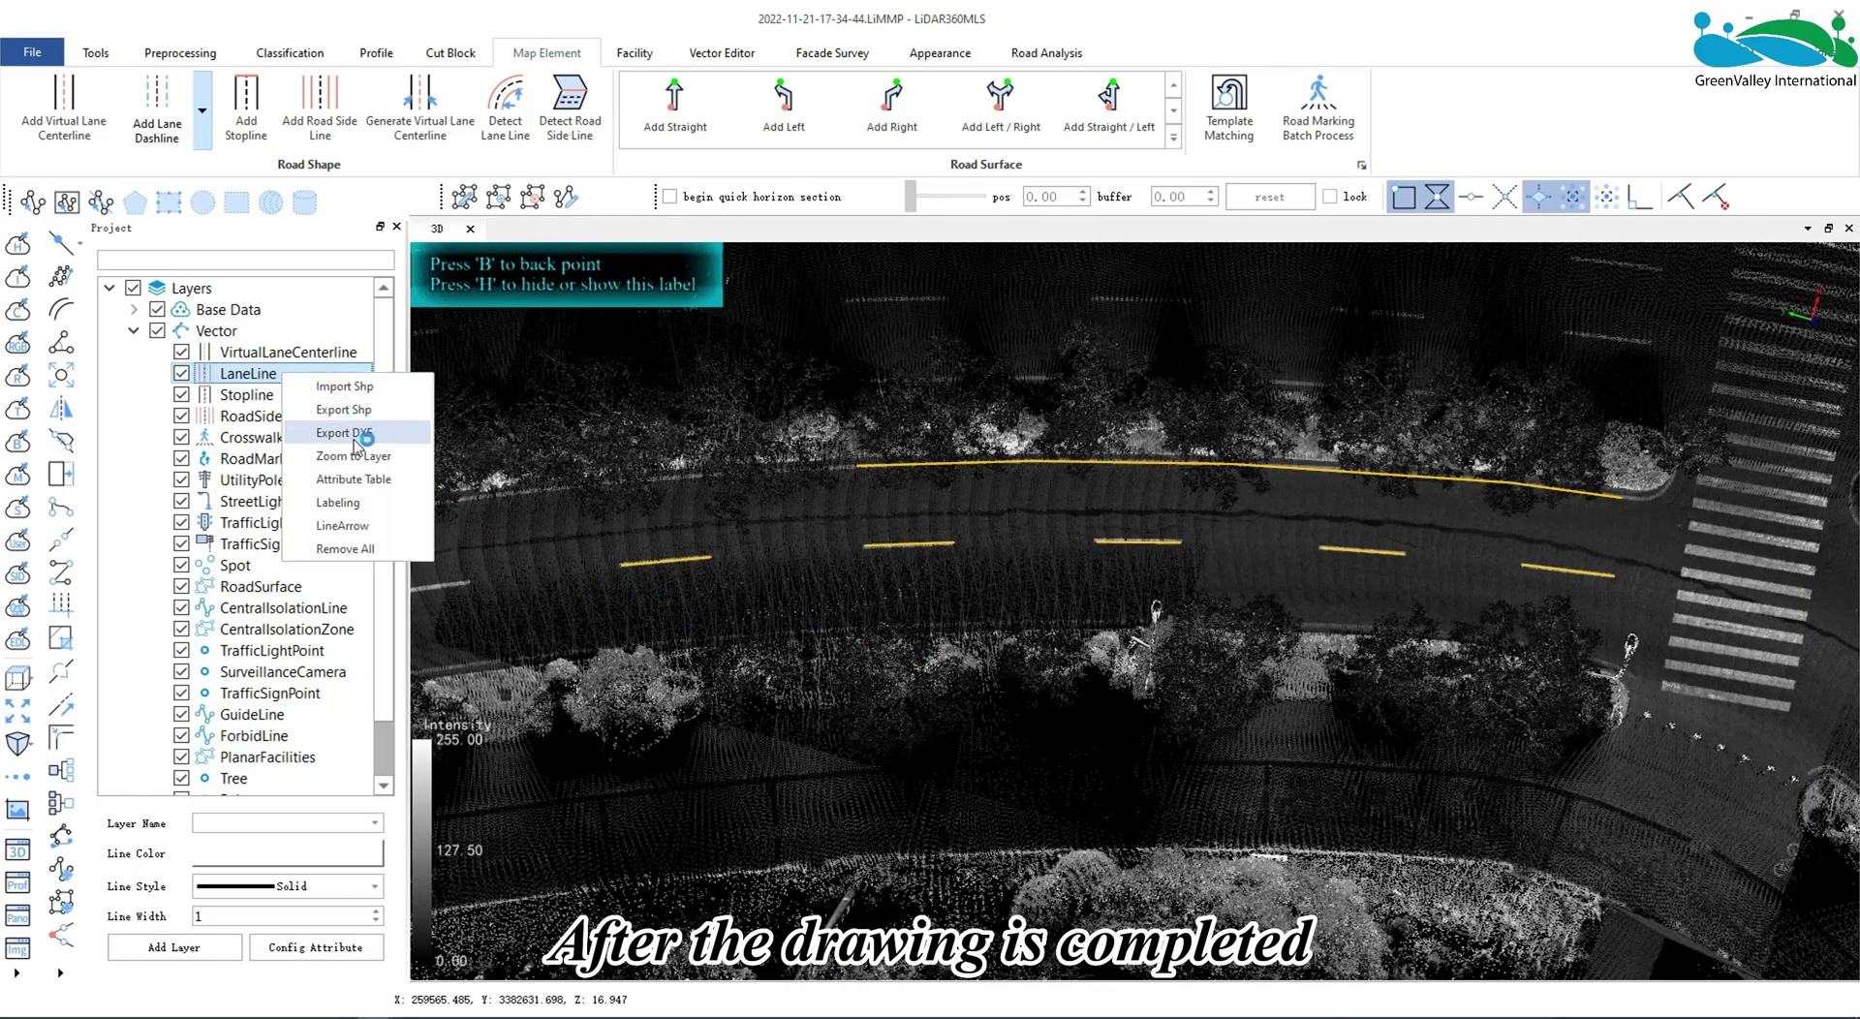
left_click(365, 480)
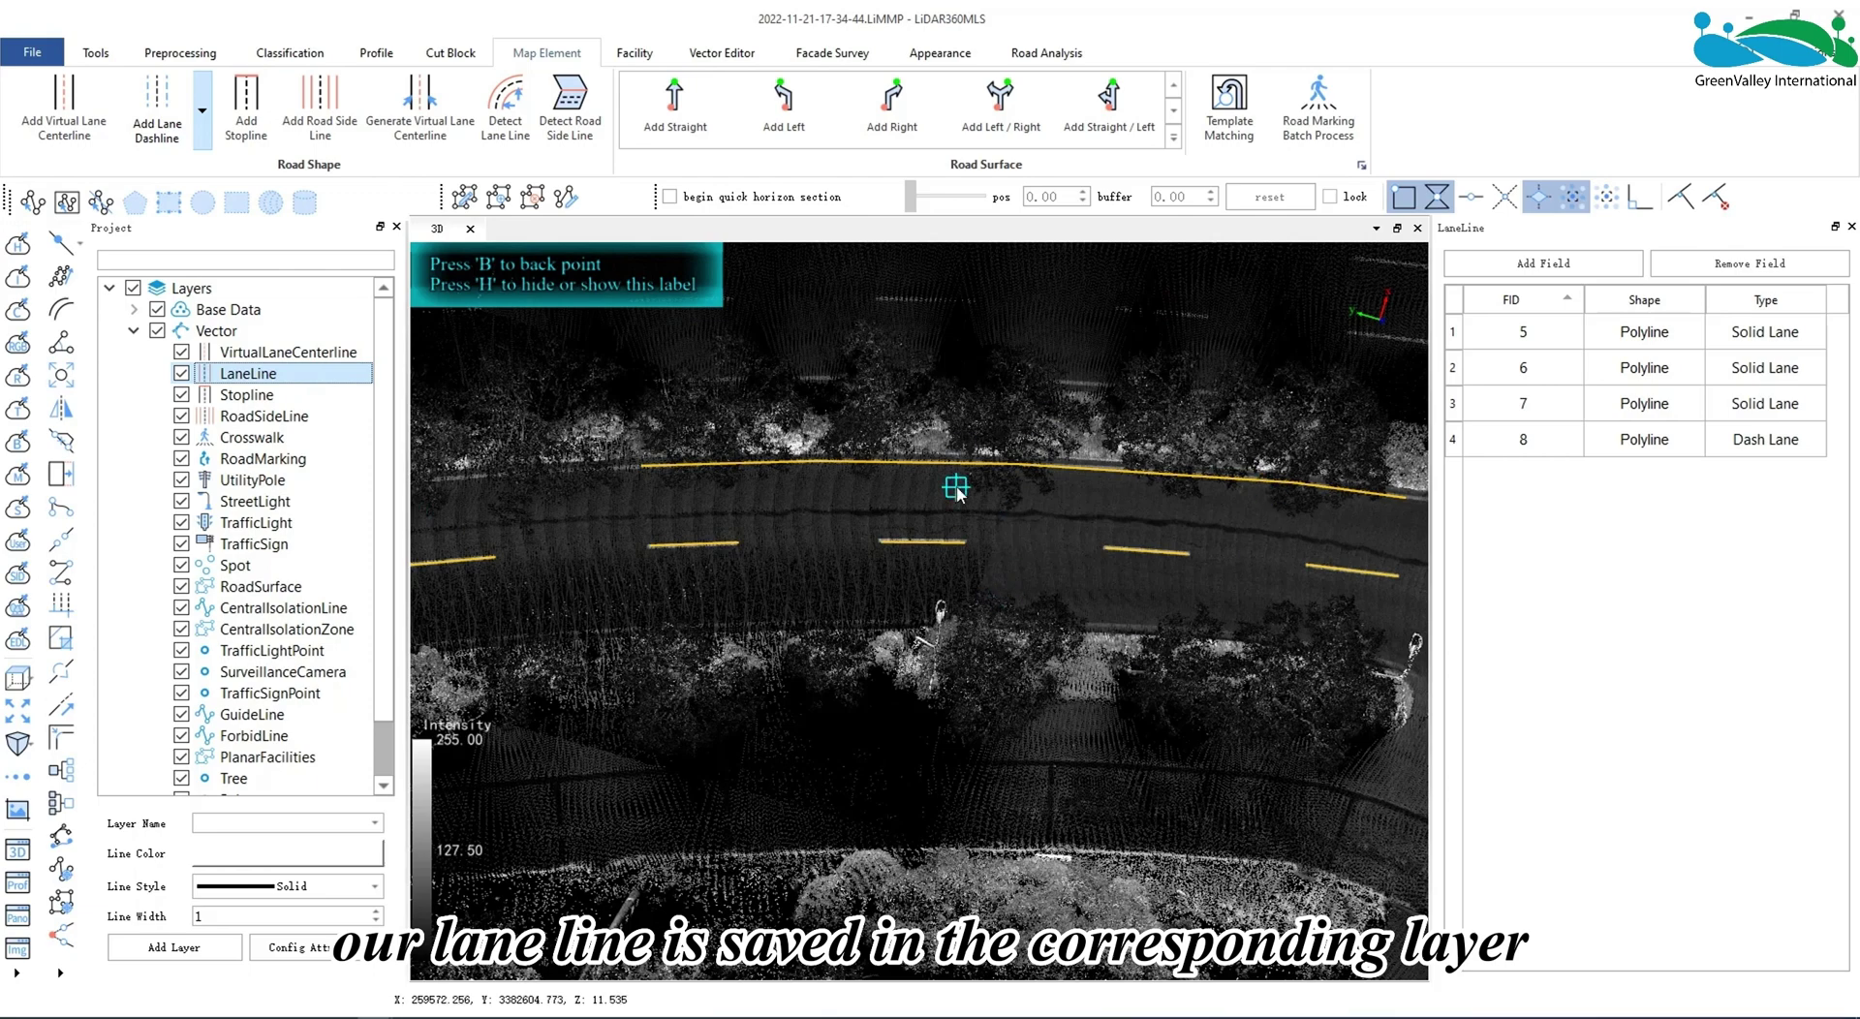
left_click(1456, 439)
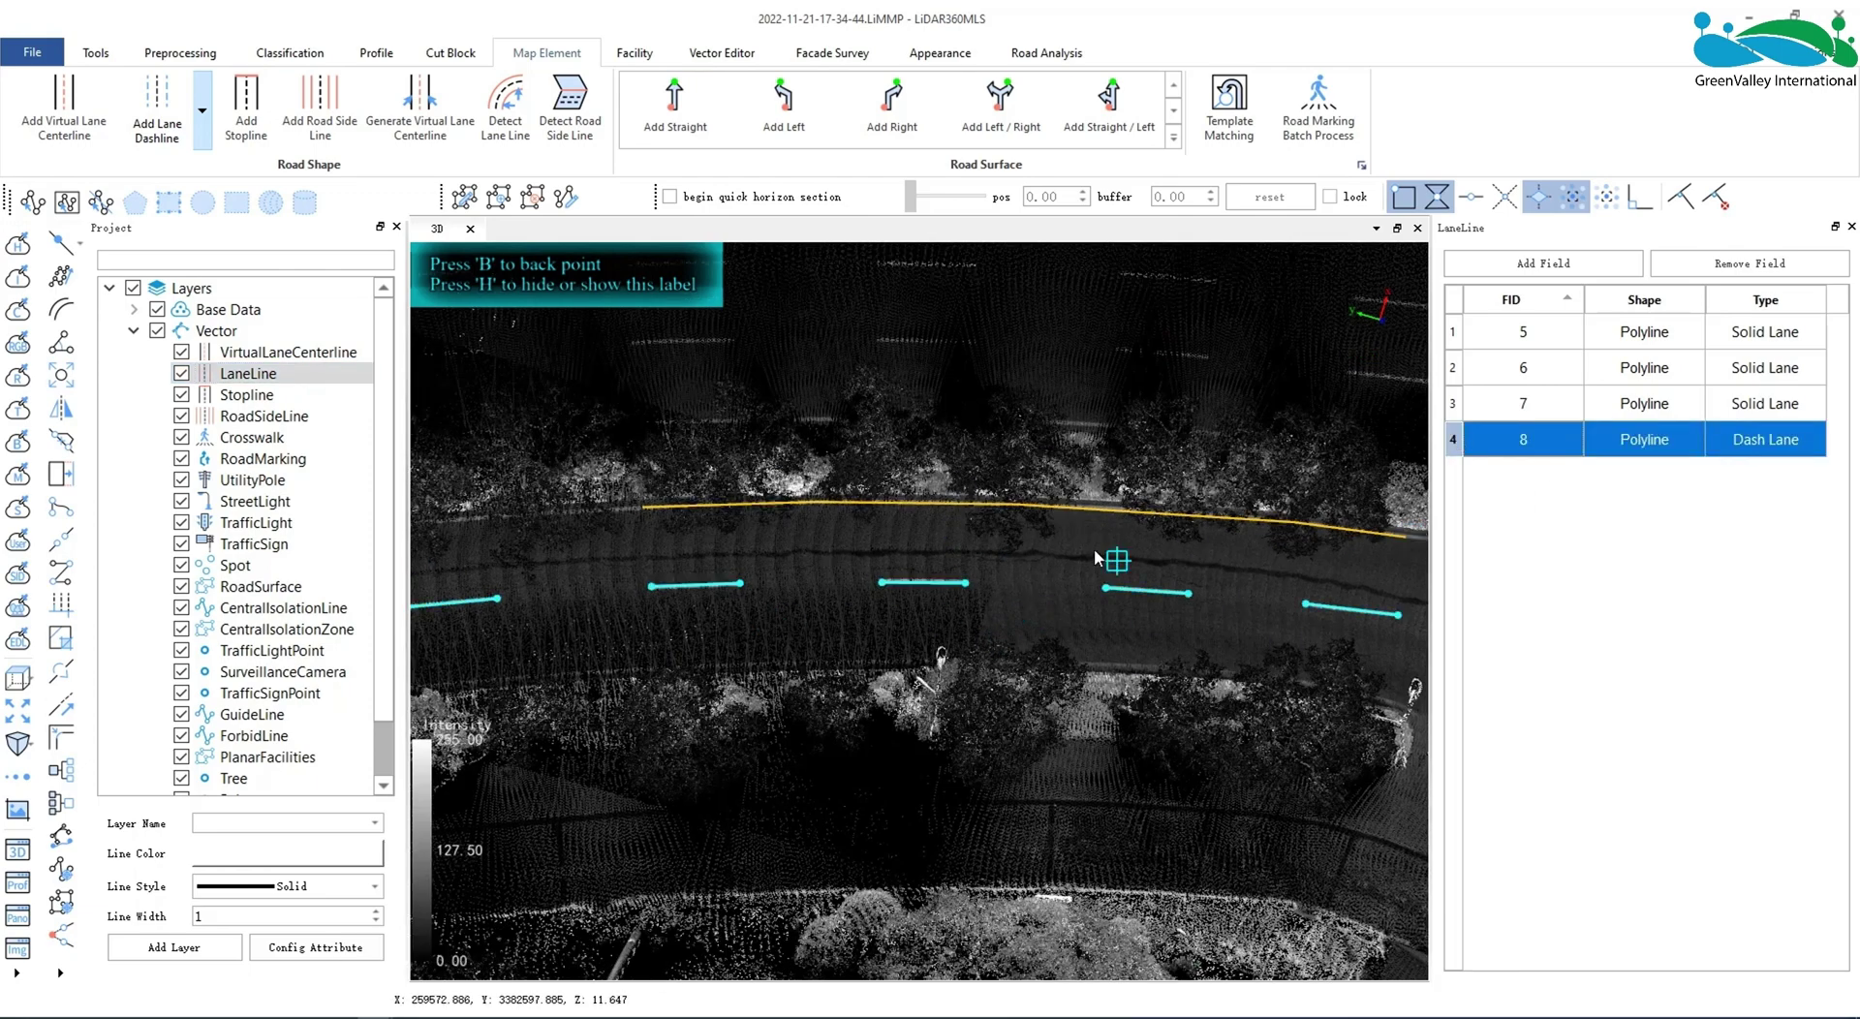
left_click(1465, 405)
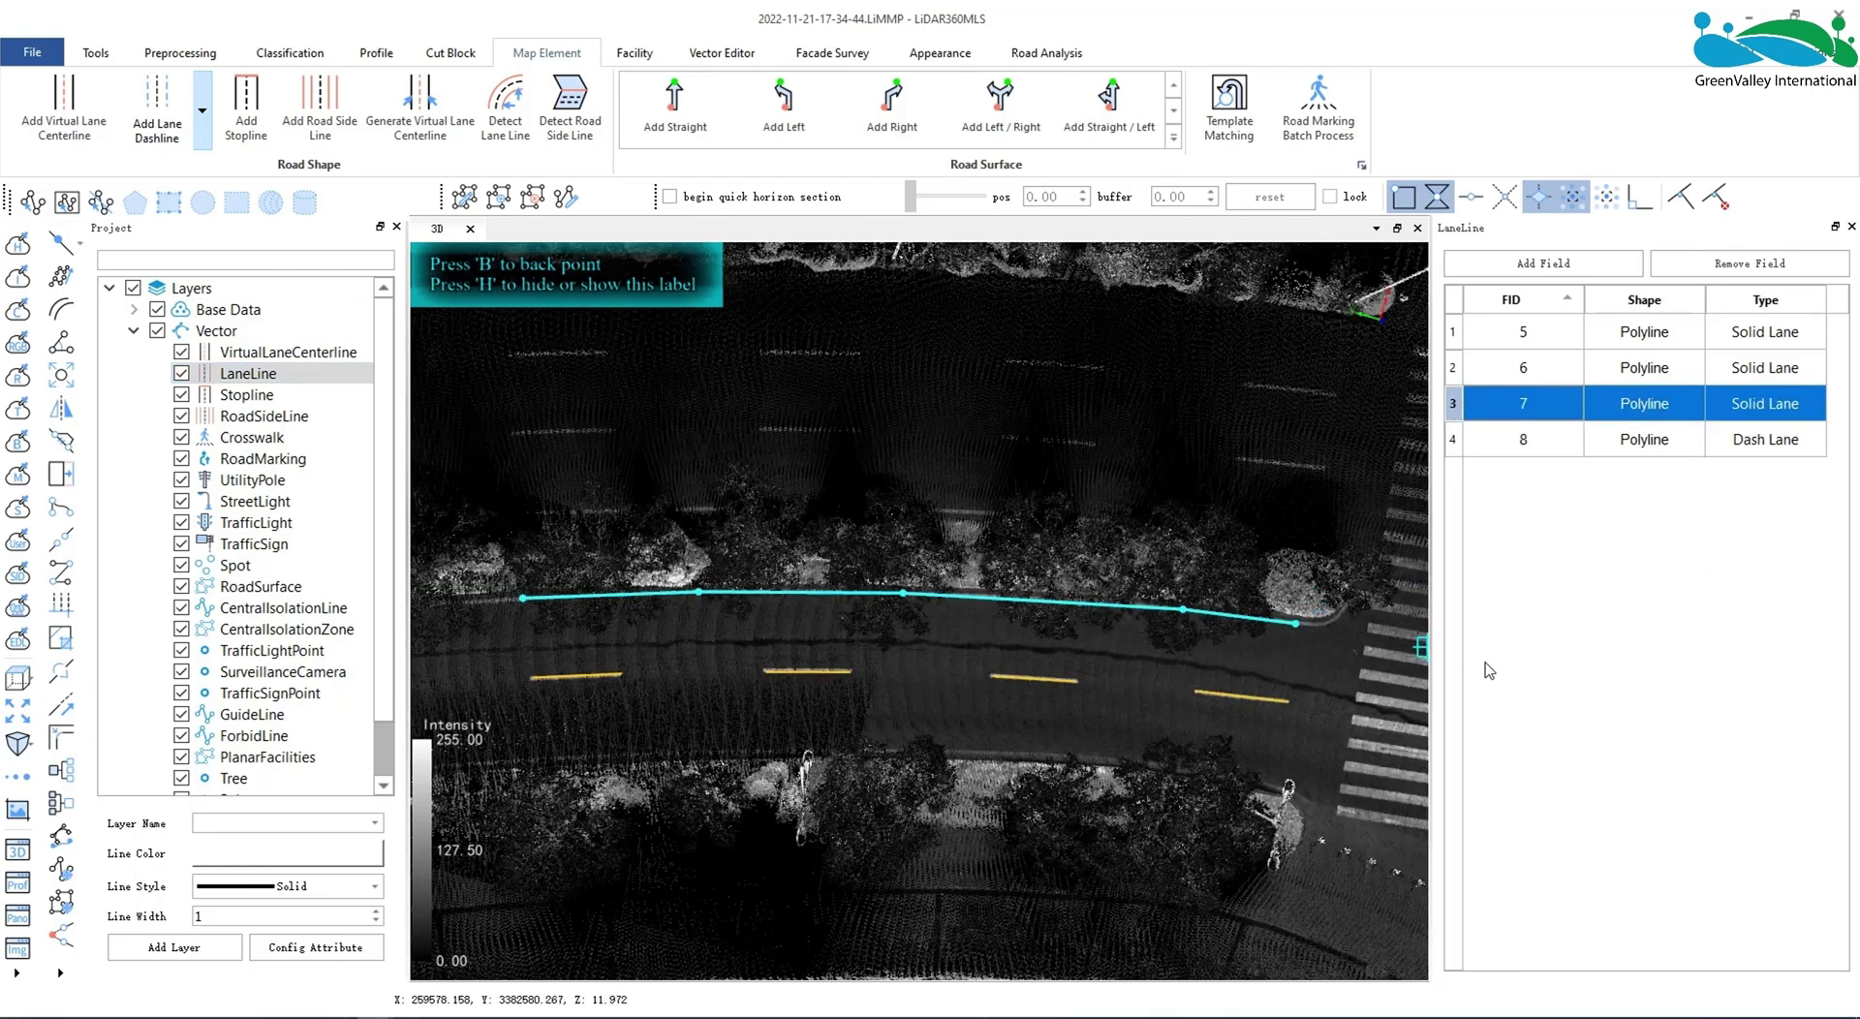
Pick the drawn dashed lane line in the 3D view to show its vector properties
left_click(32, 201)
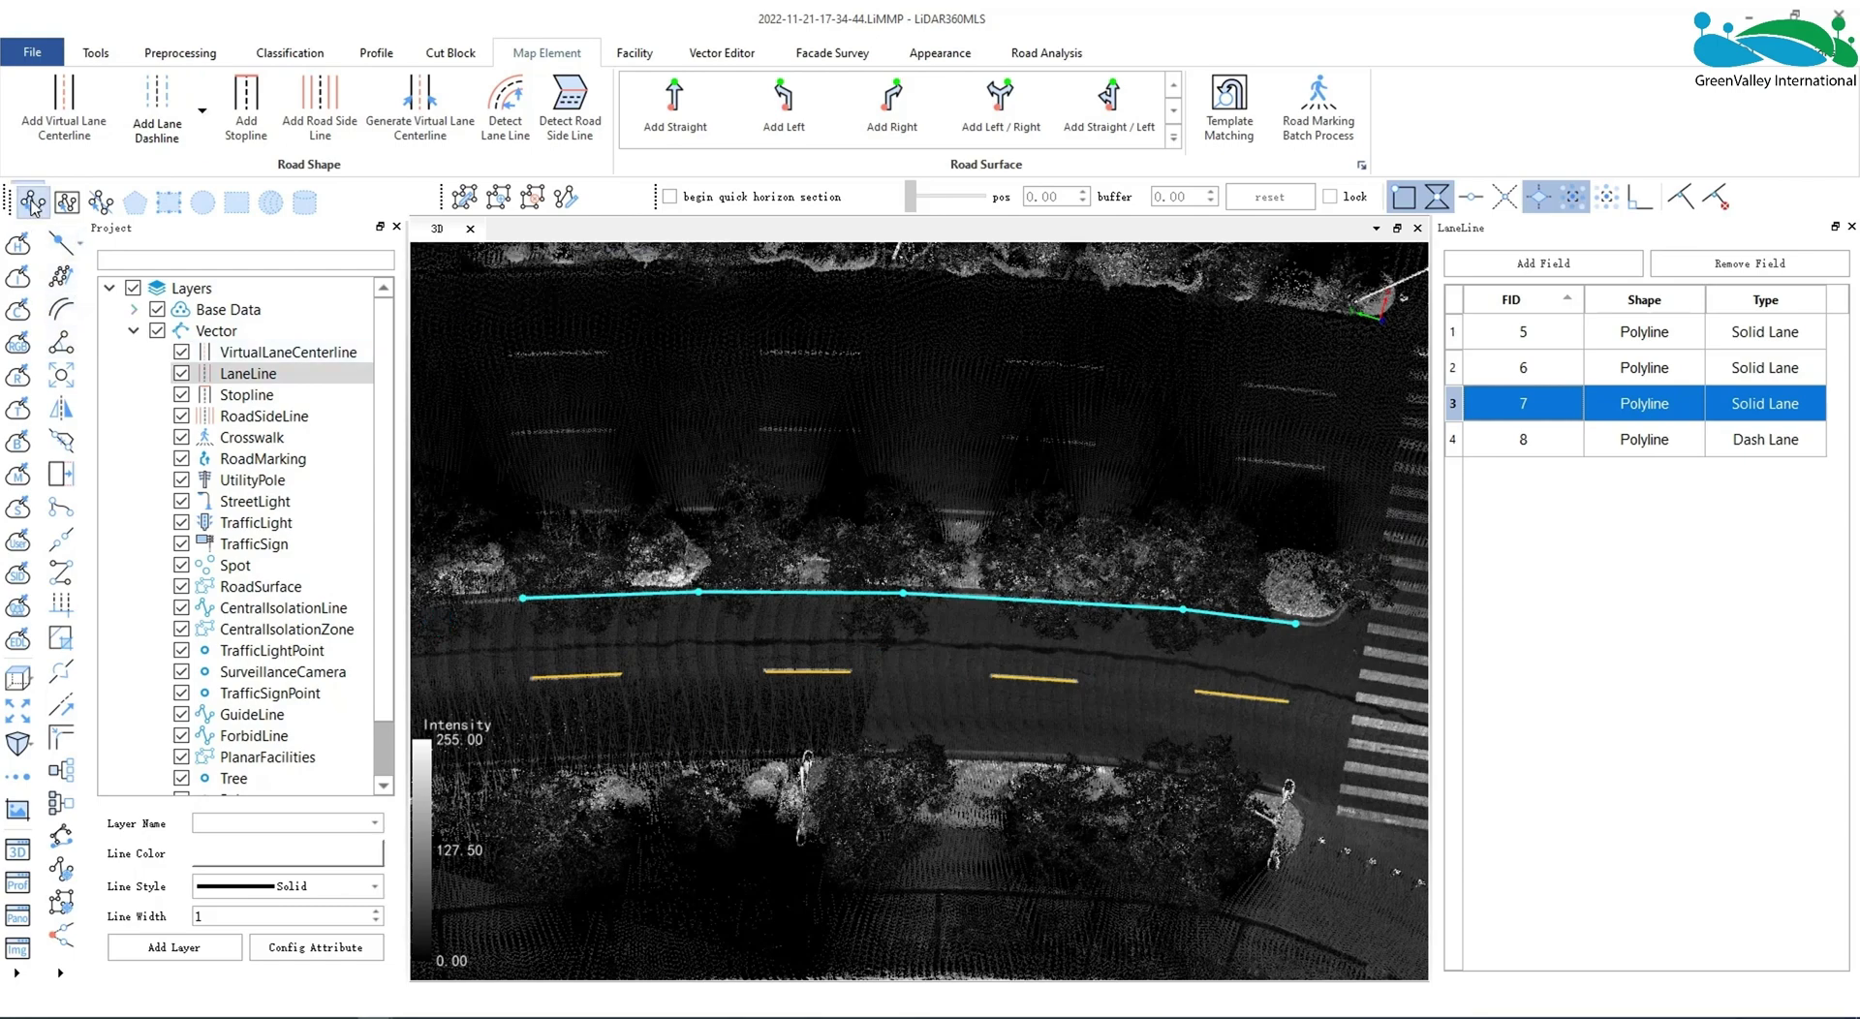
left_click(595, 675)
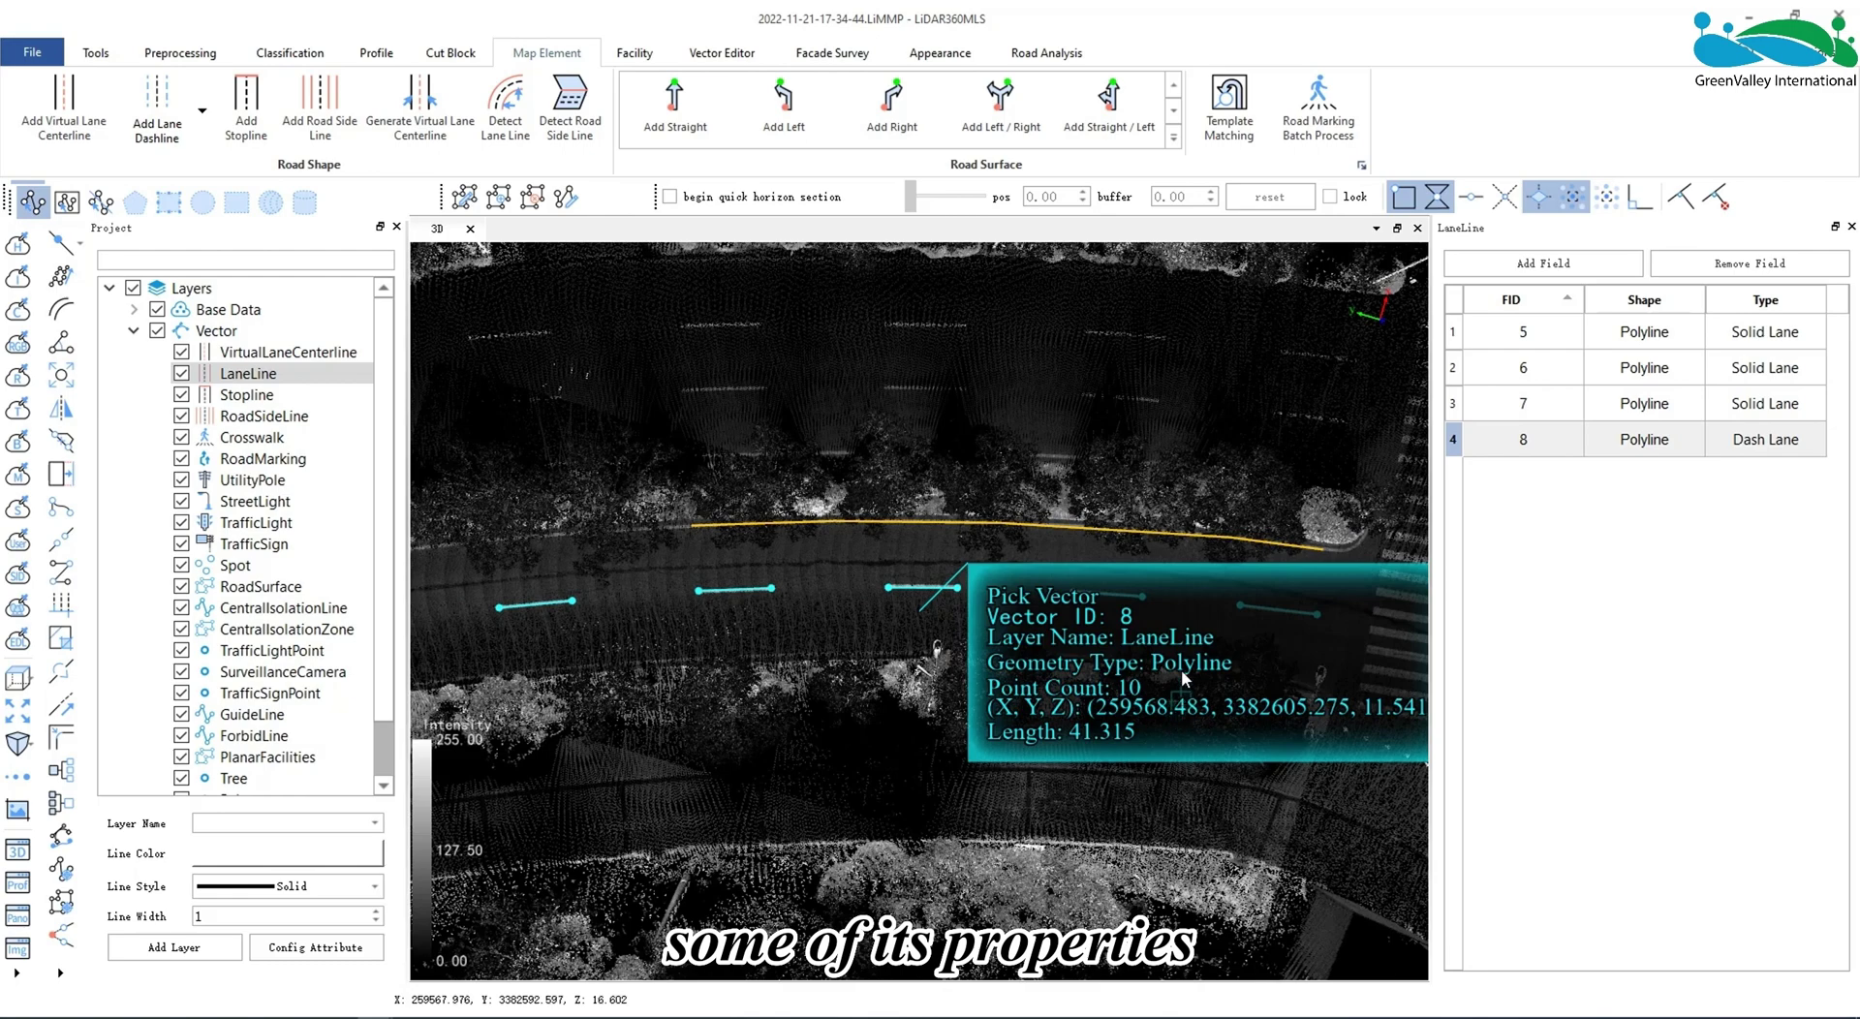